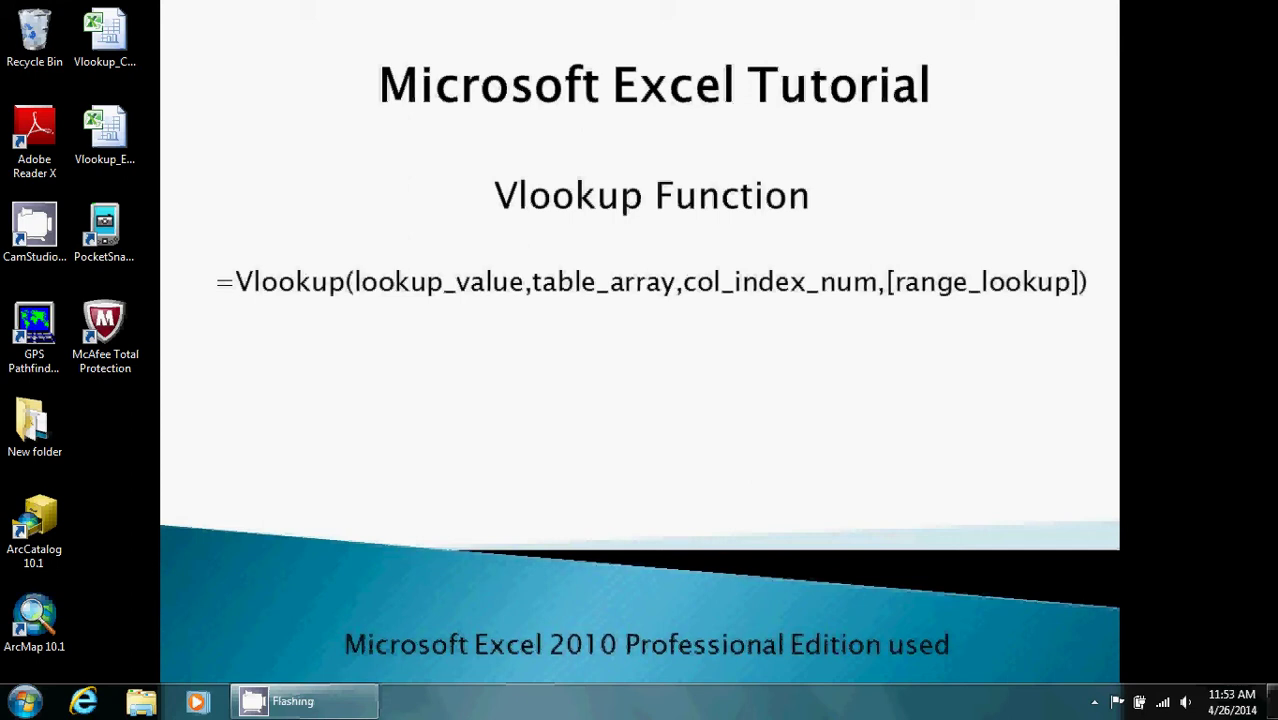
- Open the Vlookup_Example workbook from the desktop
click(105, 135)
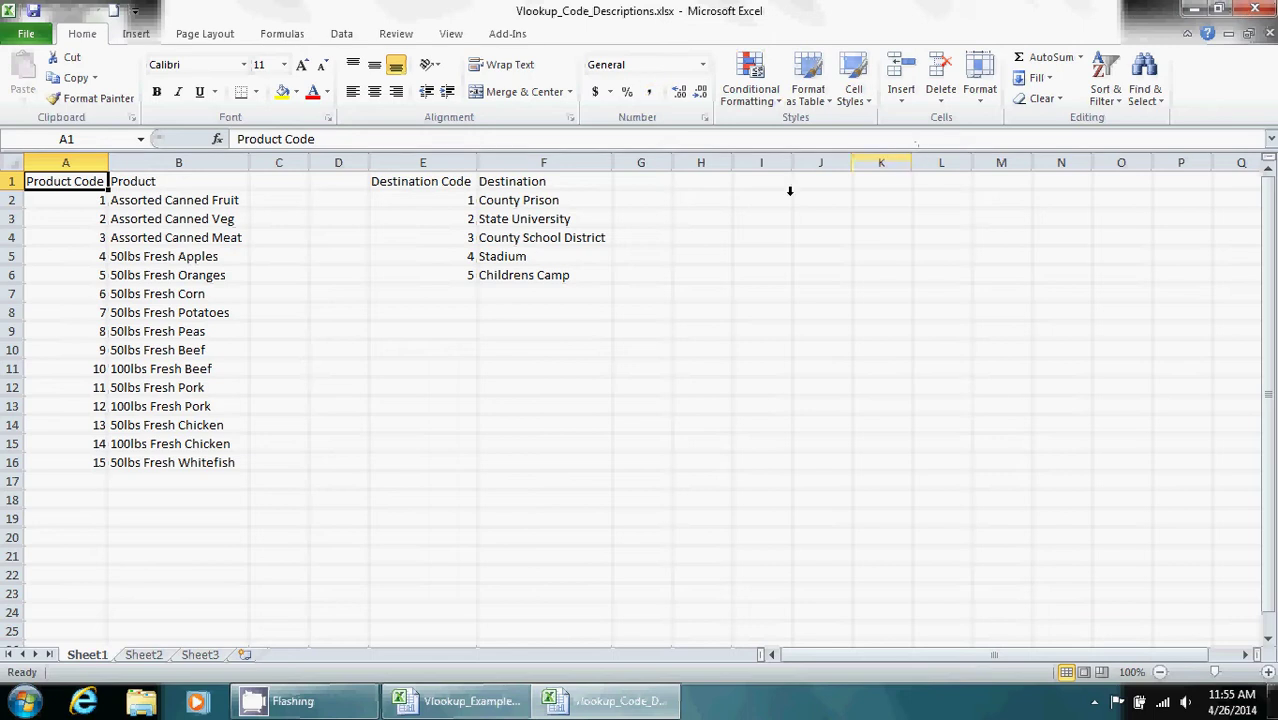
- In Vlookup_Example, enter the headings Product in E1 and Destination in F1
click(476, 701)
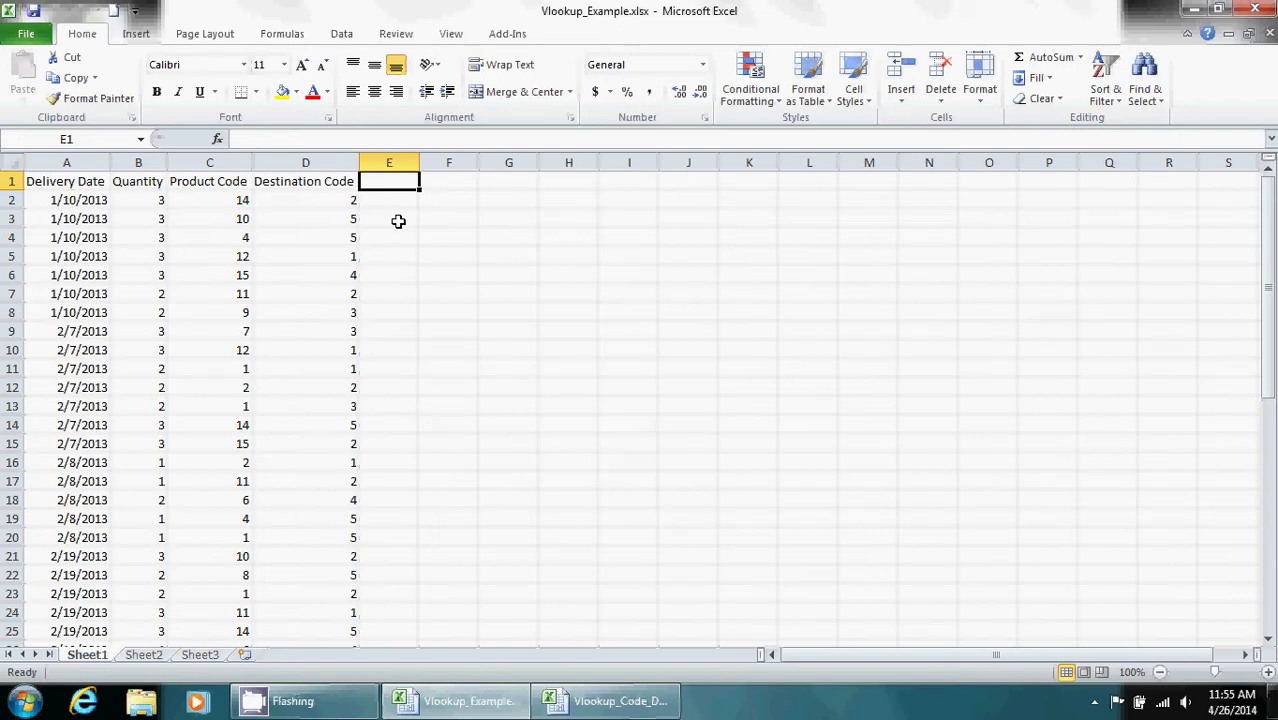
text(Prog)
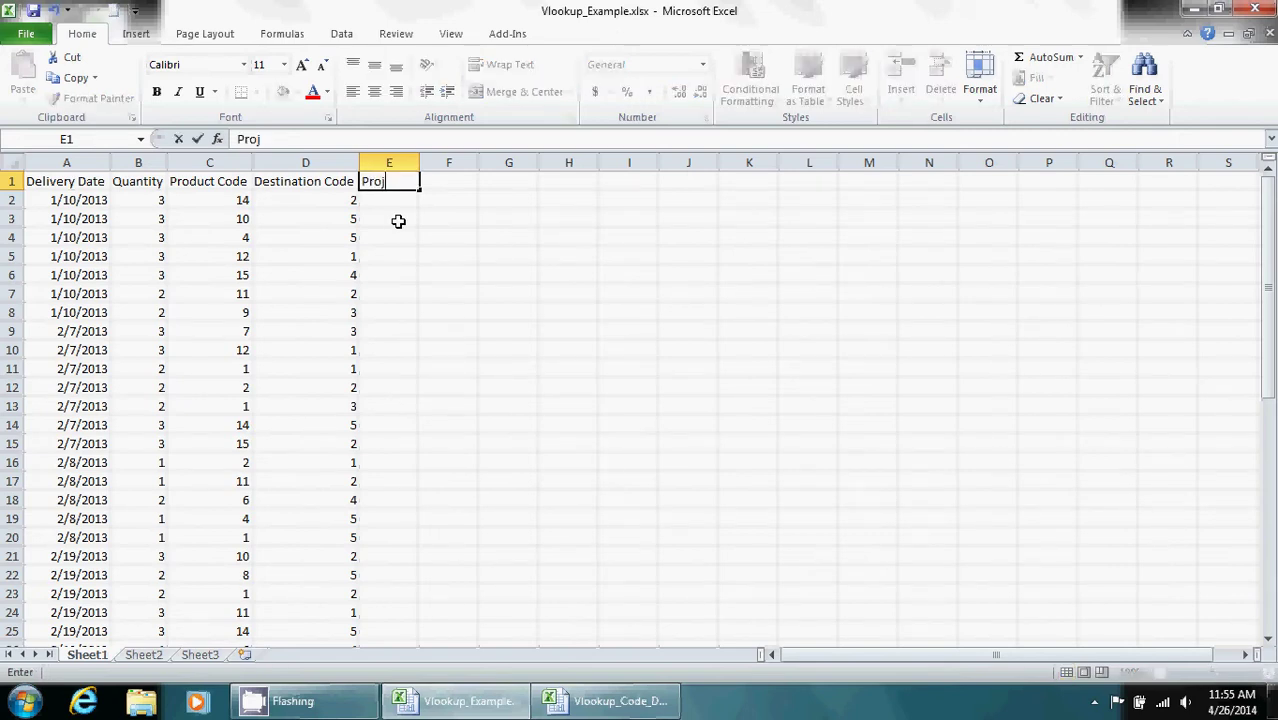
key(BackSpace)
text(duct)
key(Tab)
text(De)
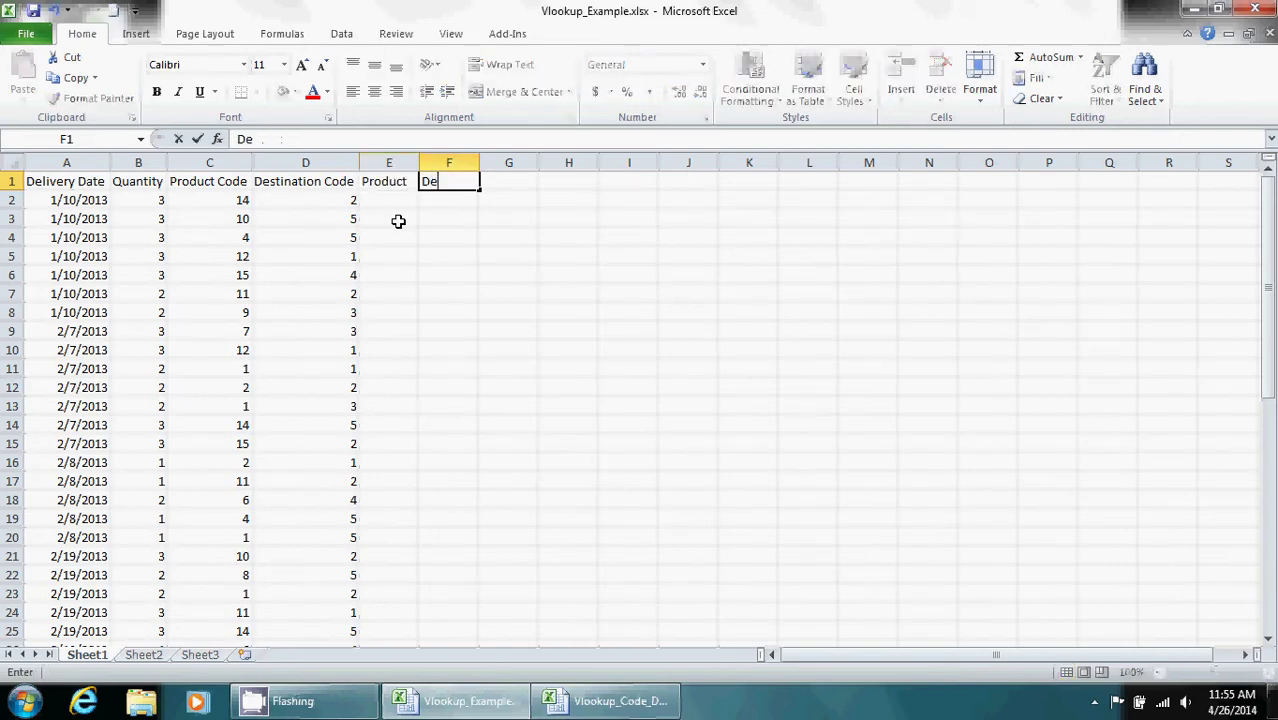
text(st)
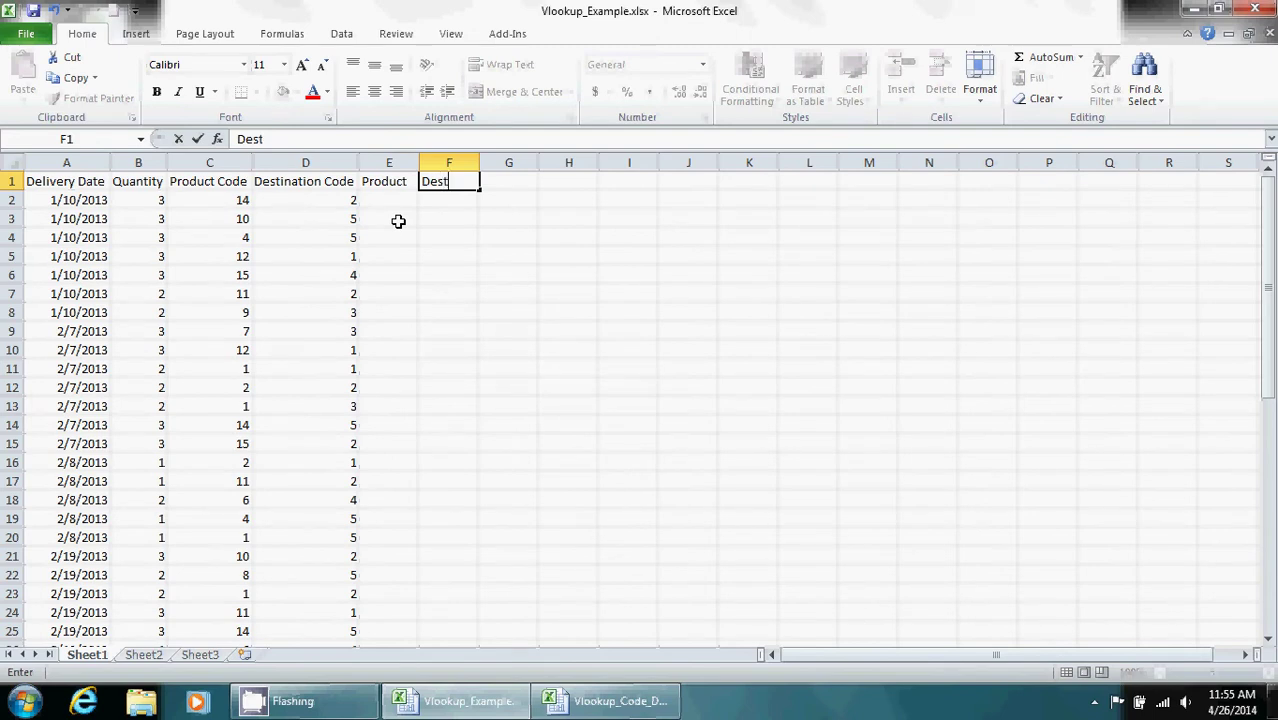
text(ination)
key(Tab)
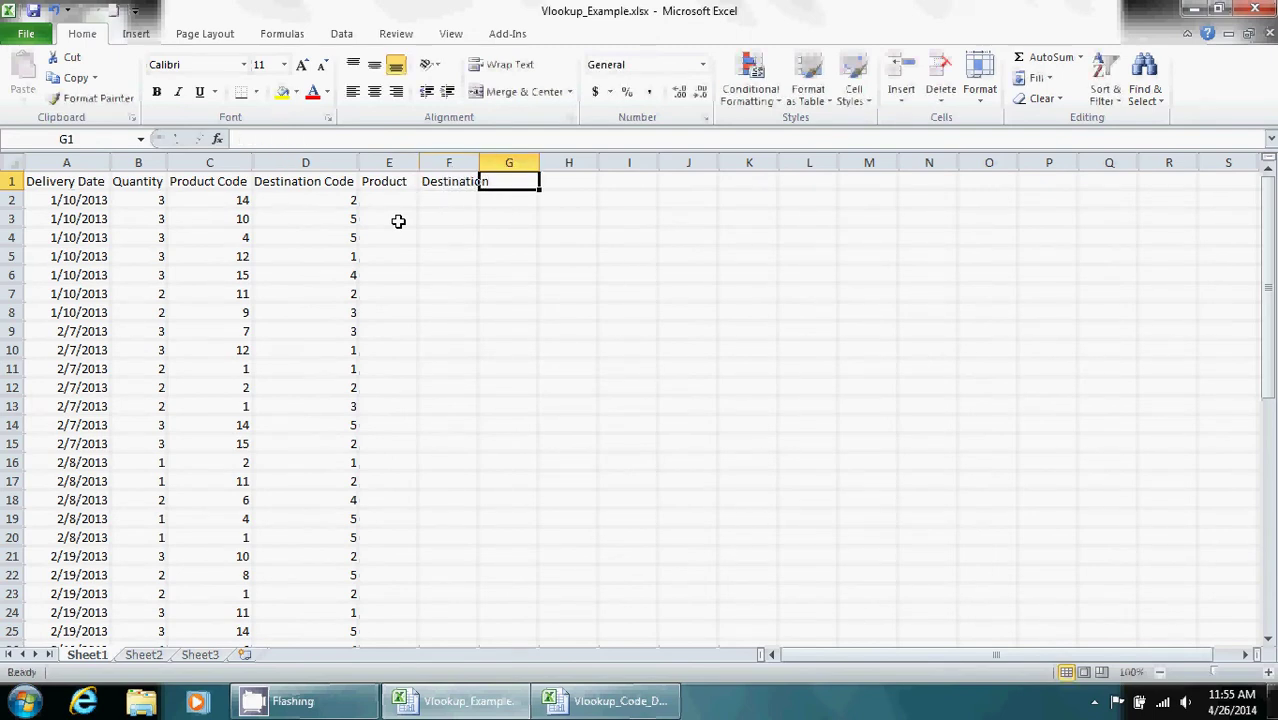
- Copy the code tables A1:F16 from Vlookup_Code_Descriptions and paste them at J1
click(590, 700)
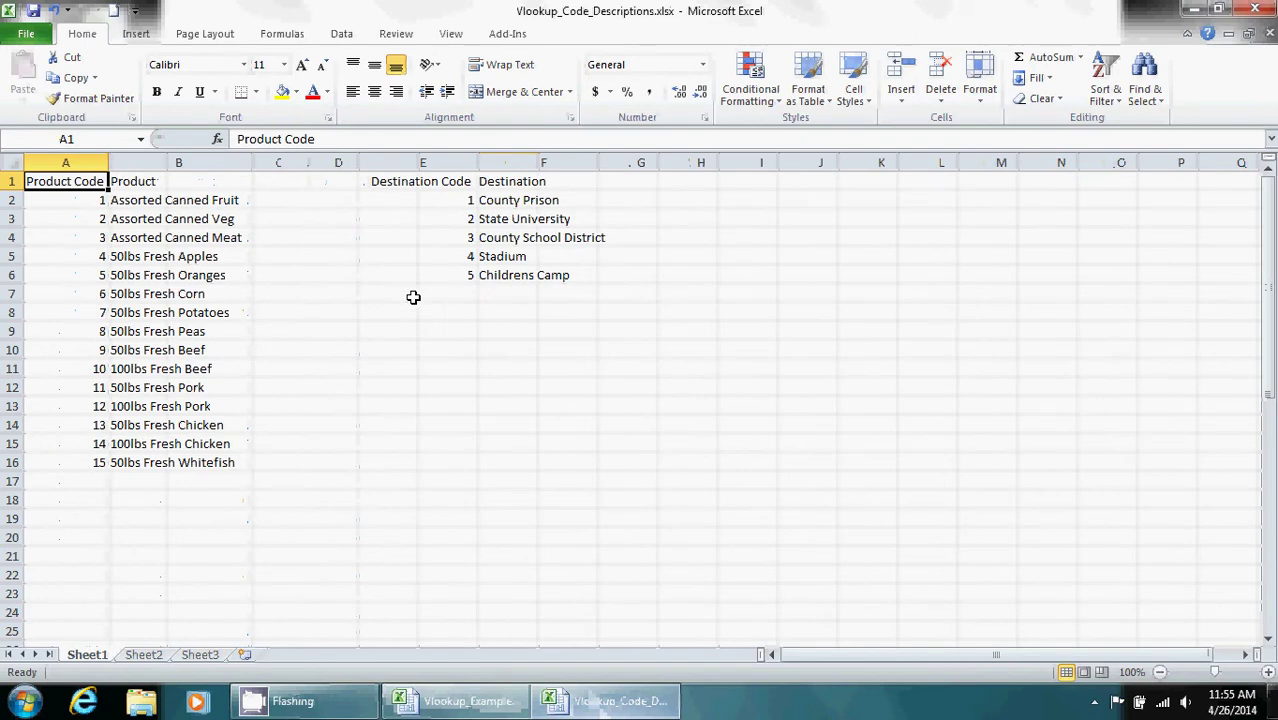
drag(57, 177, 513, 463)
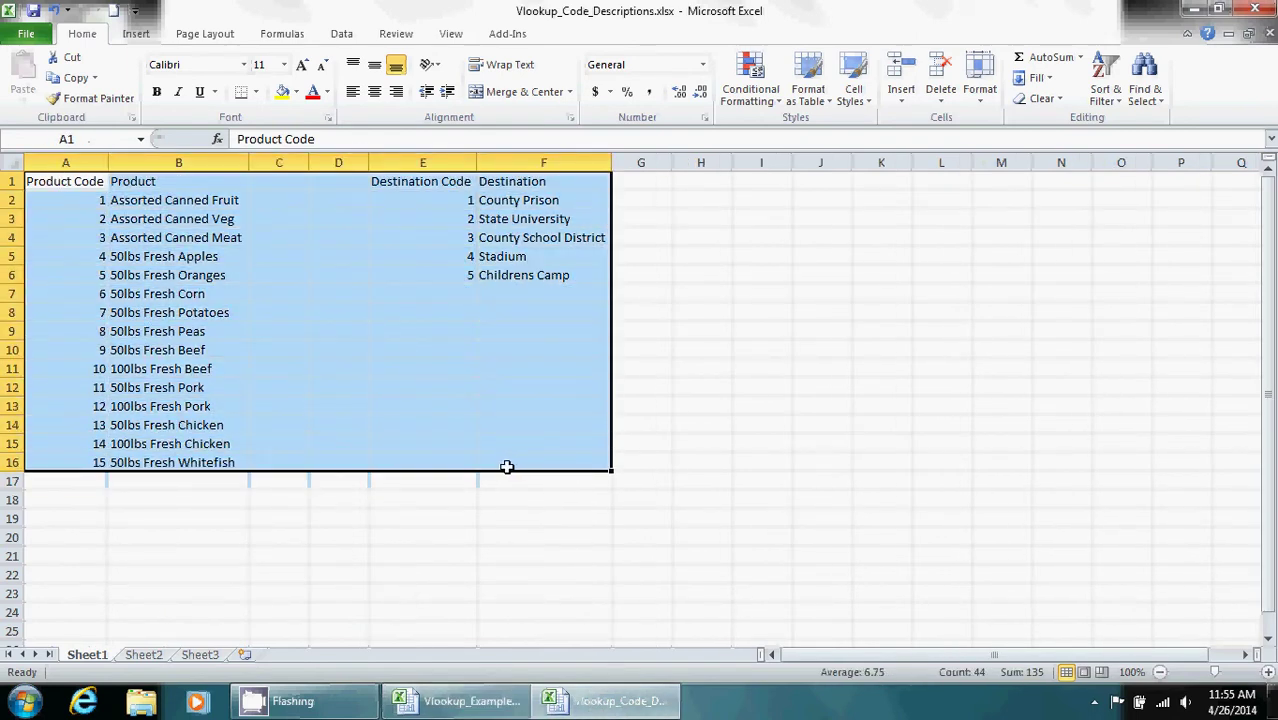
right_click(454, 381)
click(553, 85)
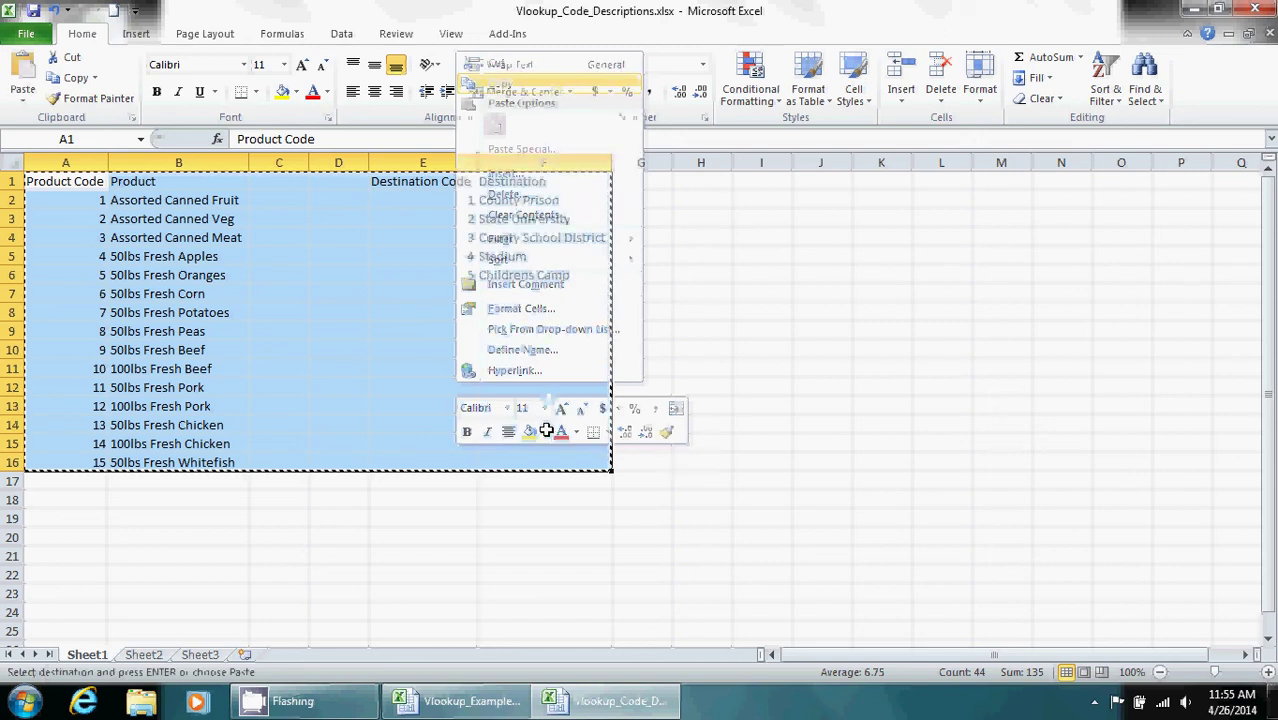
click(491, 690)
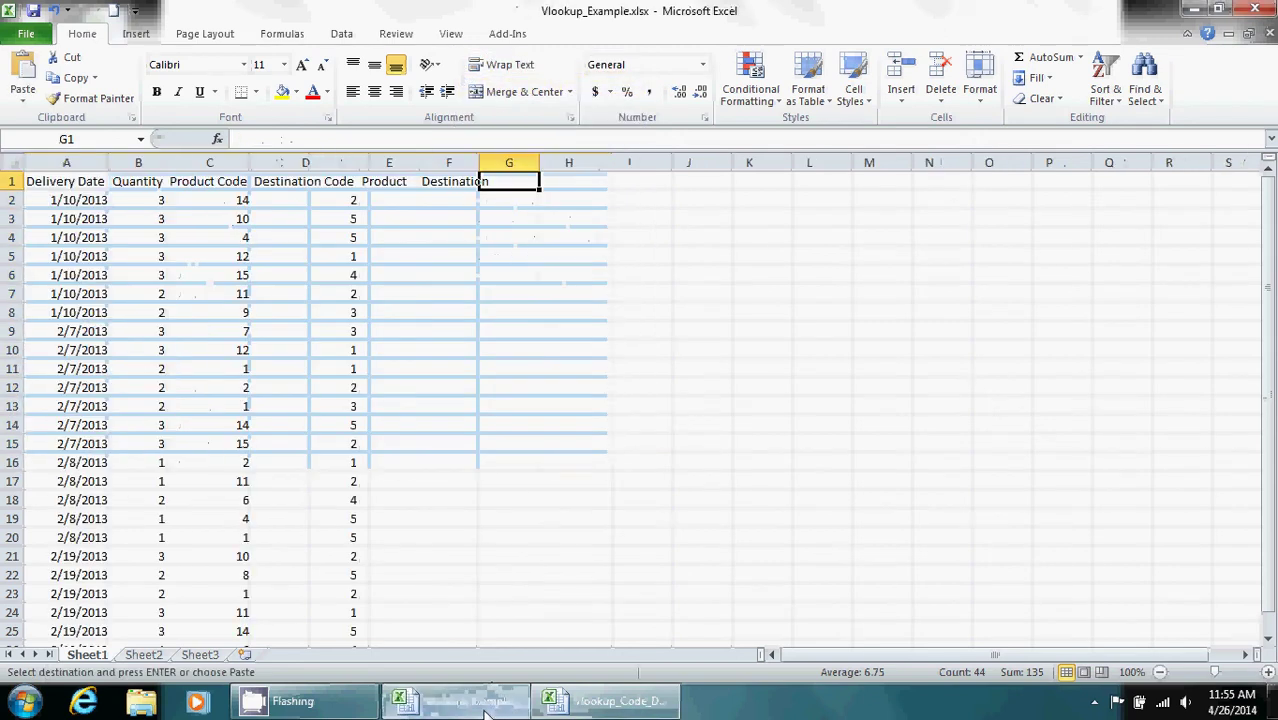
click(702, 181)
right_click(702, 181)
click(768, 256)
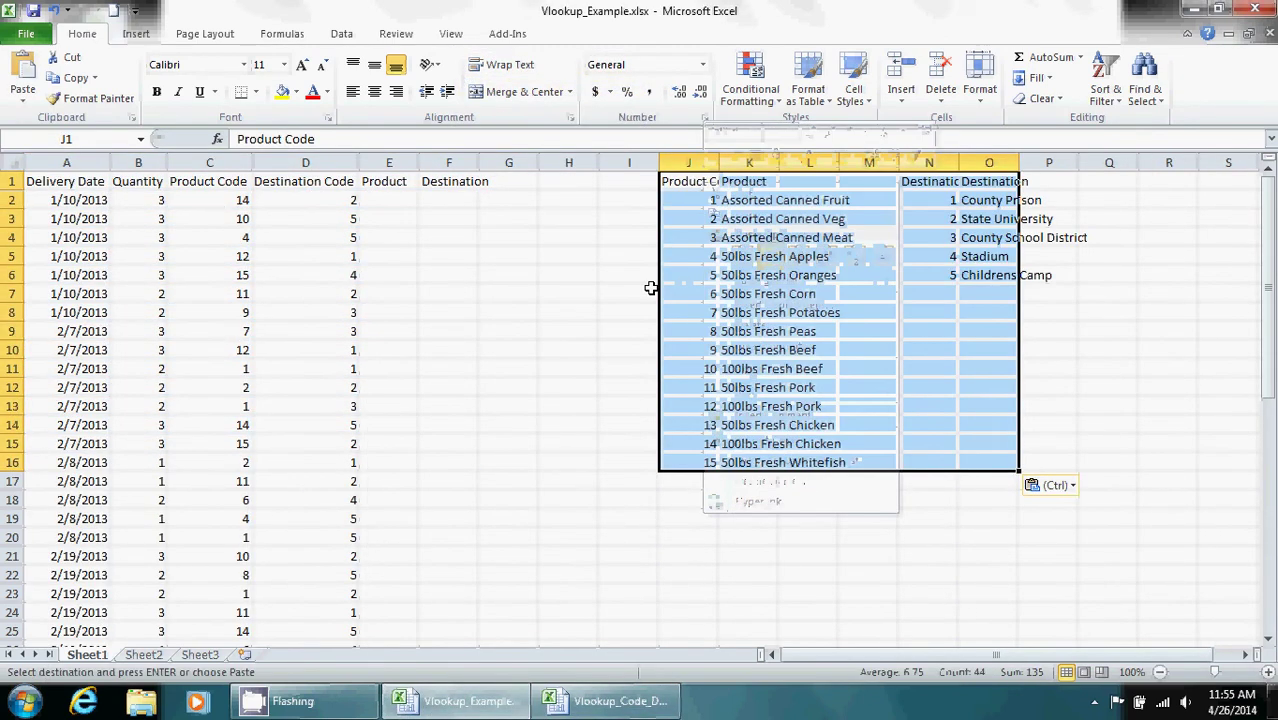
click(624, 290)
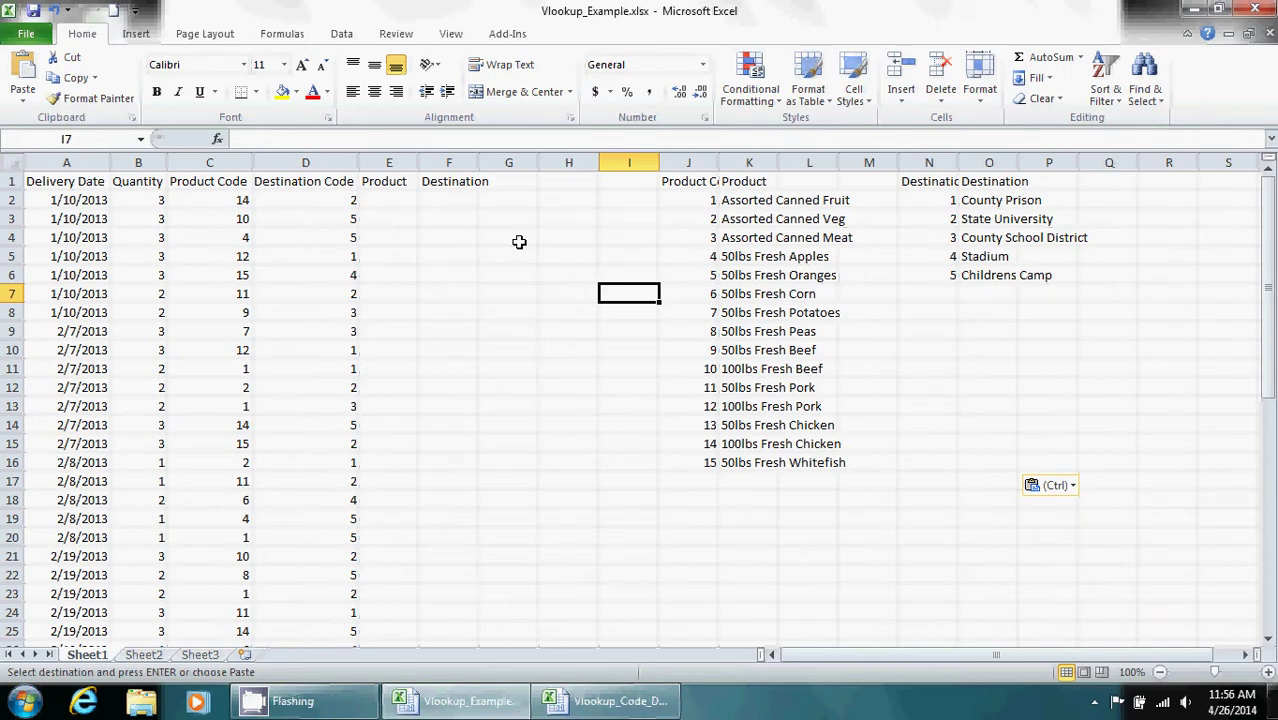
- Enter =vl in E2, which returns #NAME?, then start the E2 formula over
click(384, 202)
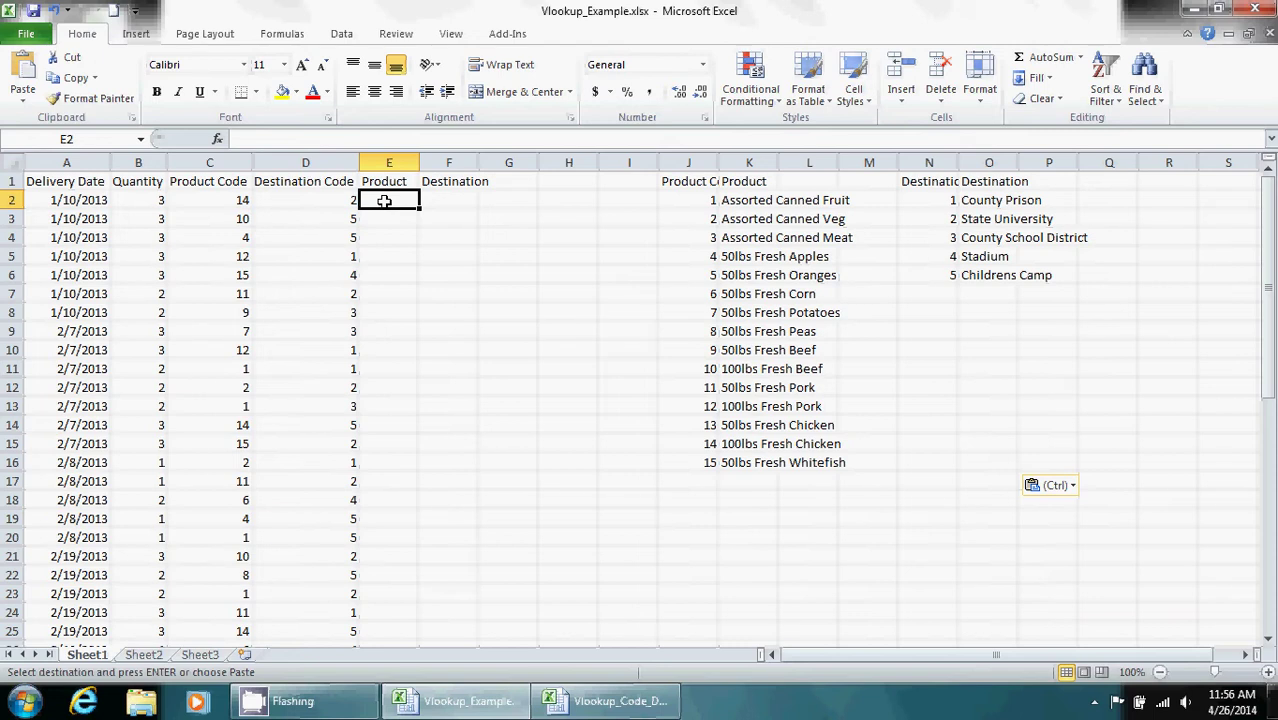
text(=vl)
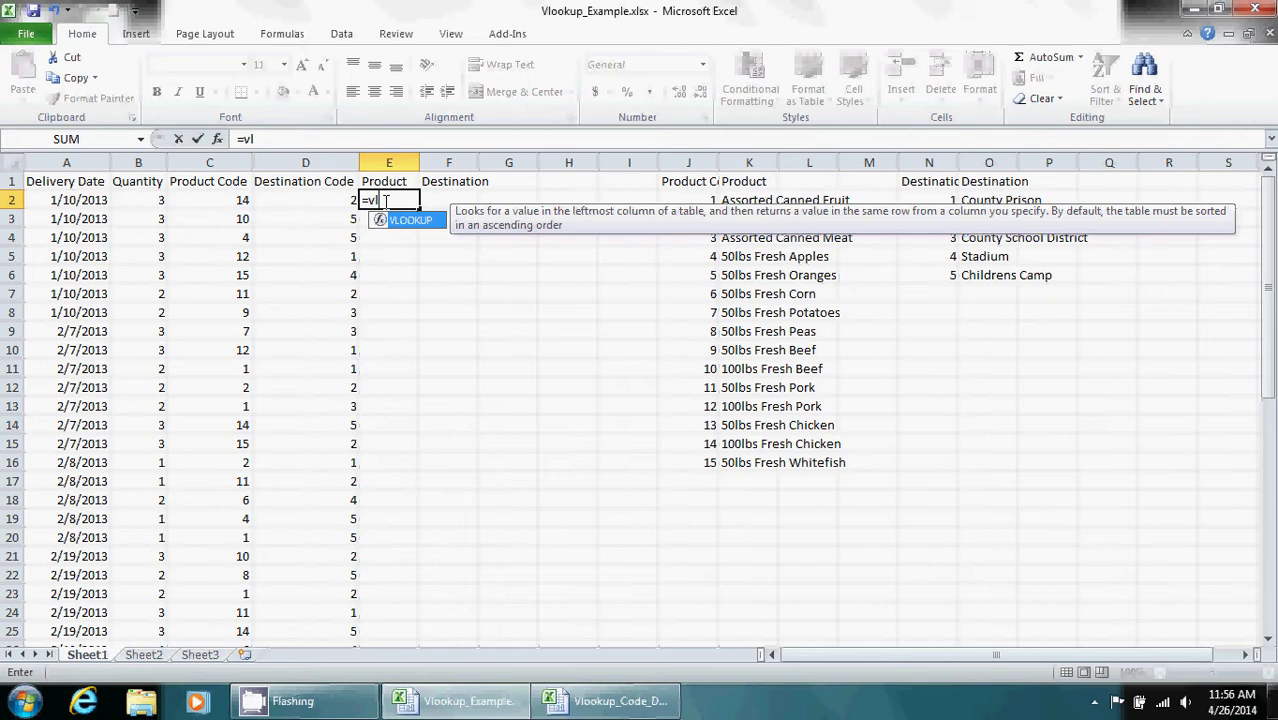
key(Return)
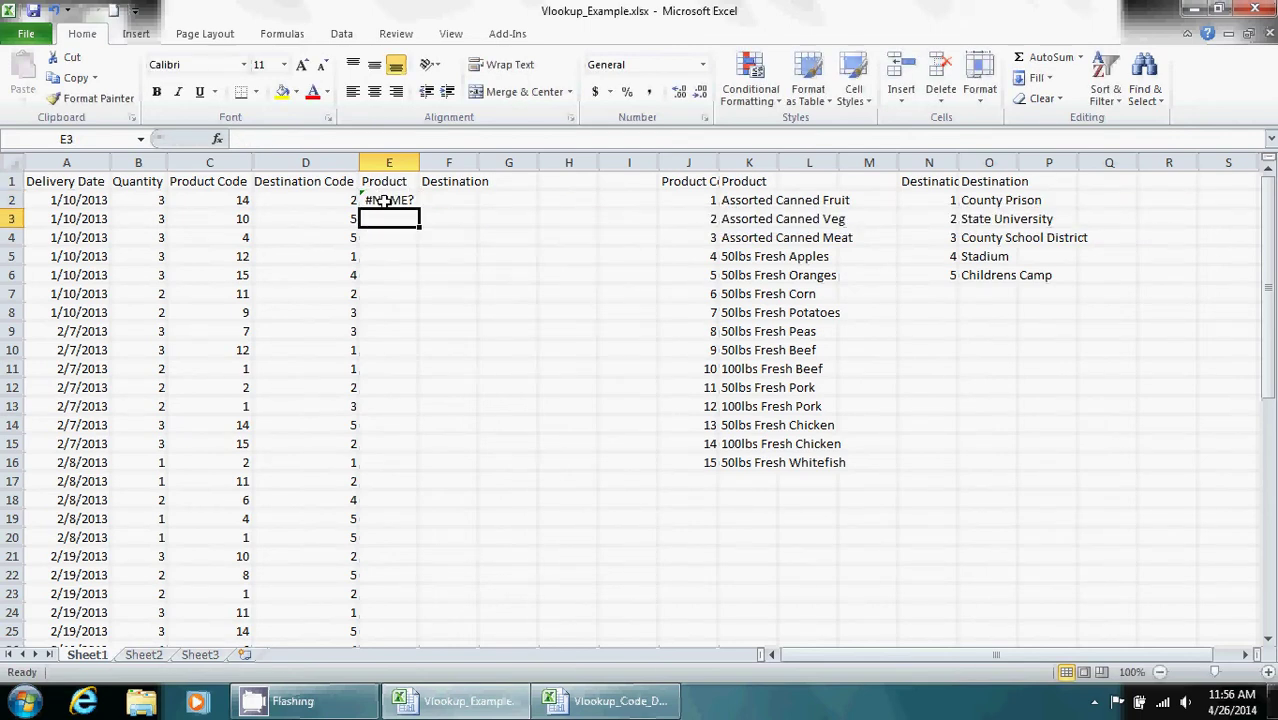
click(385, 201)
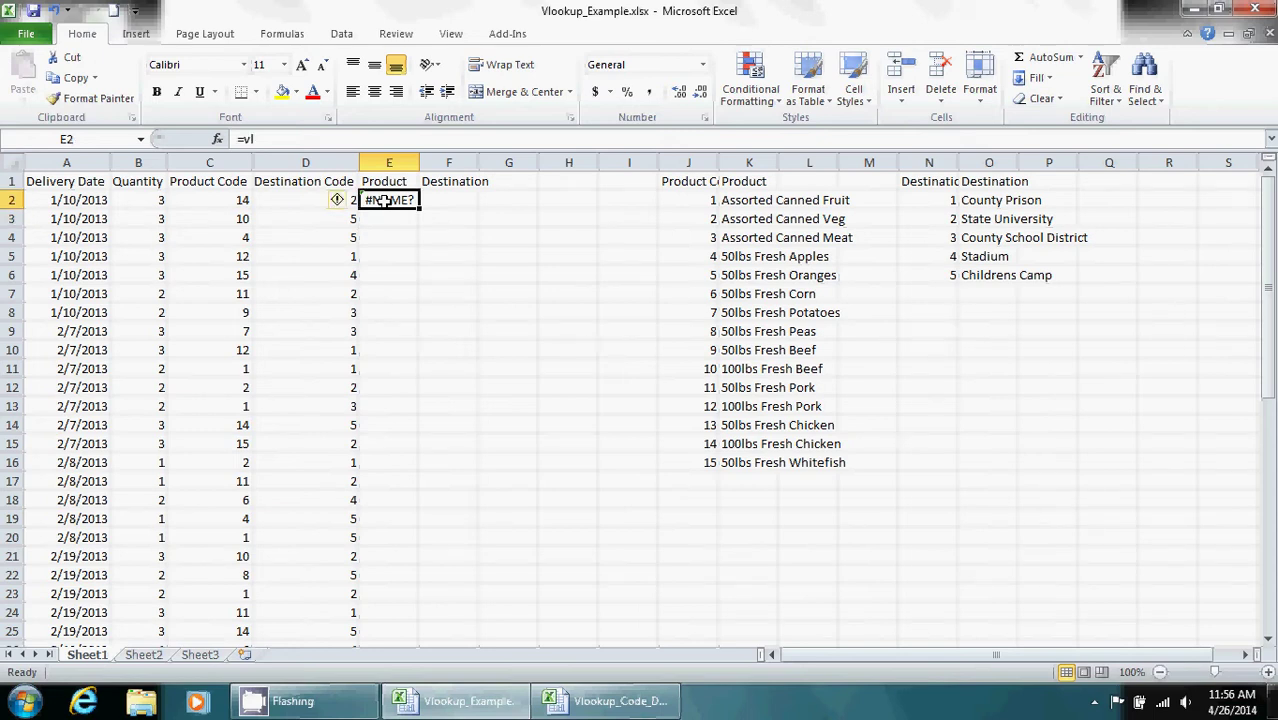
text(=)
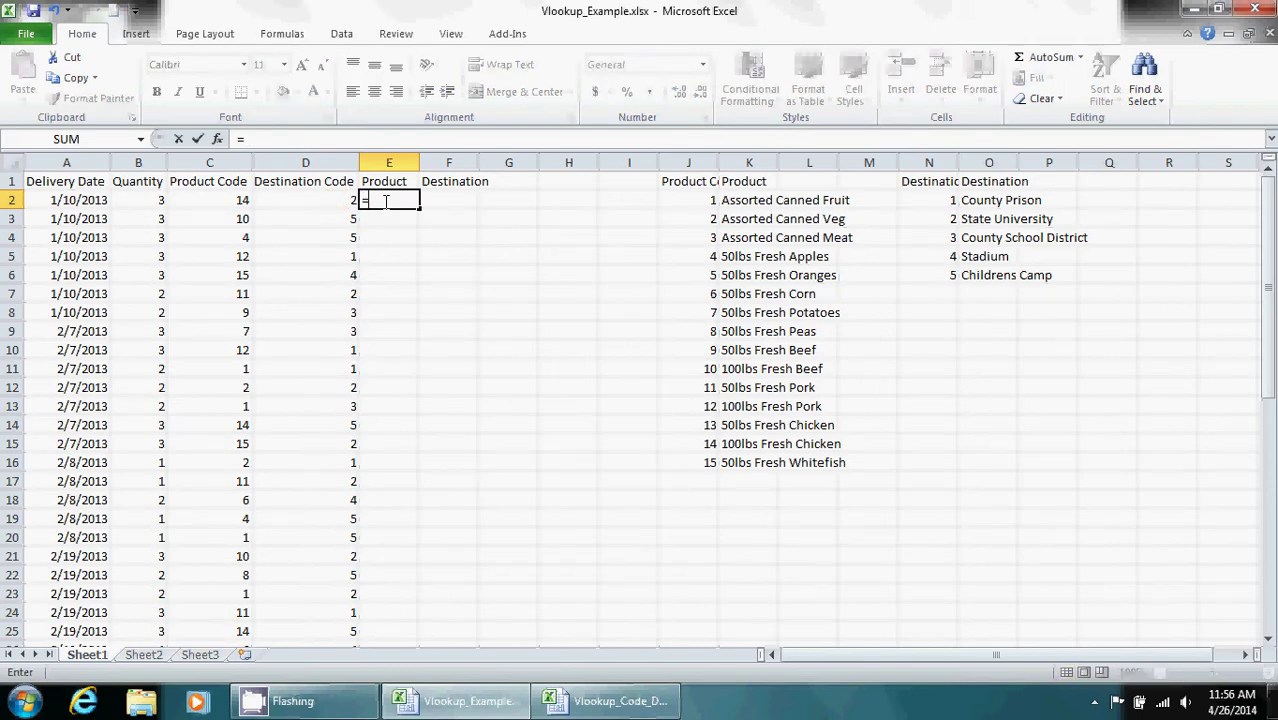
text(vl)
- Insert VLOOKUP in E2 with C2 as lookup value and J1:K16 as the table
double_click(408, 220)
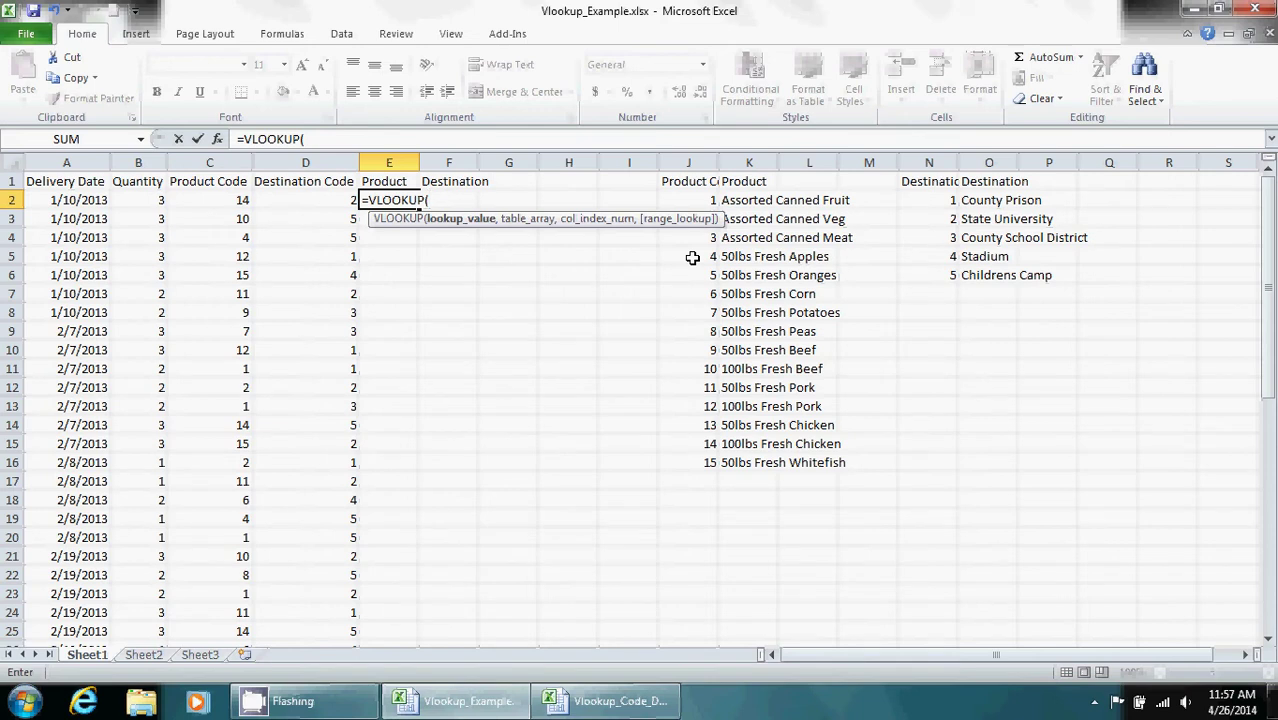
click(201, 197)
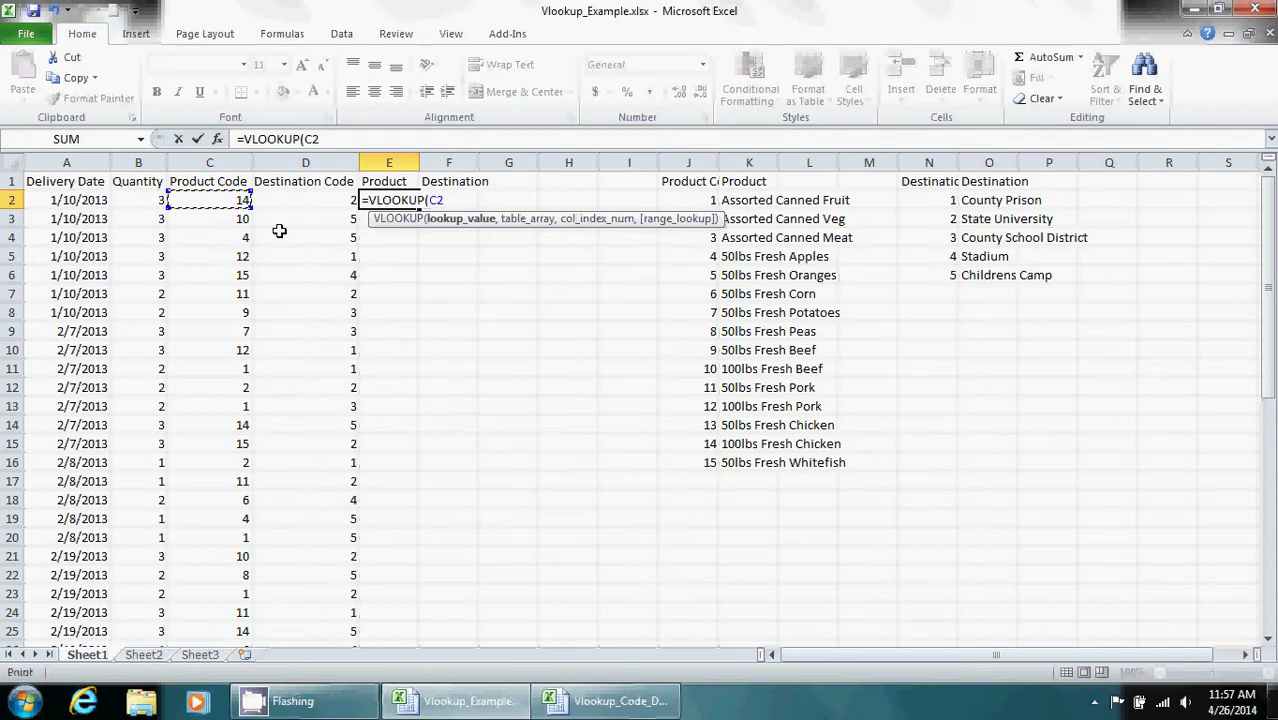
text(,)
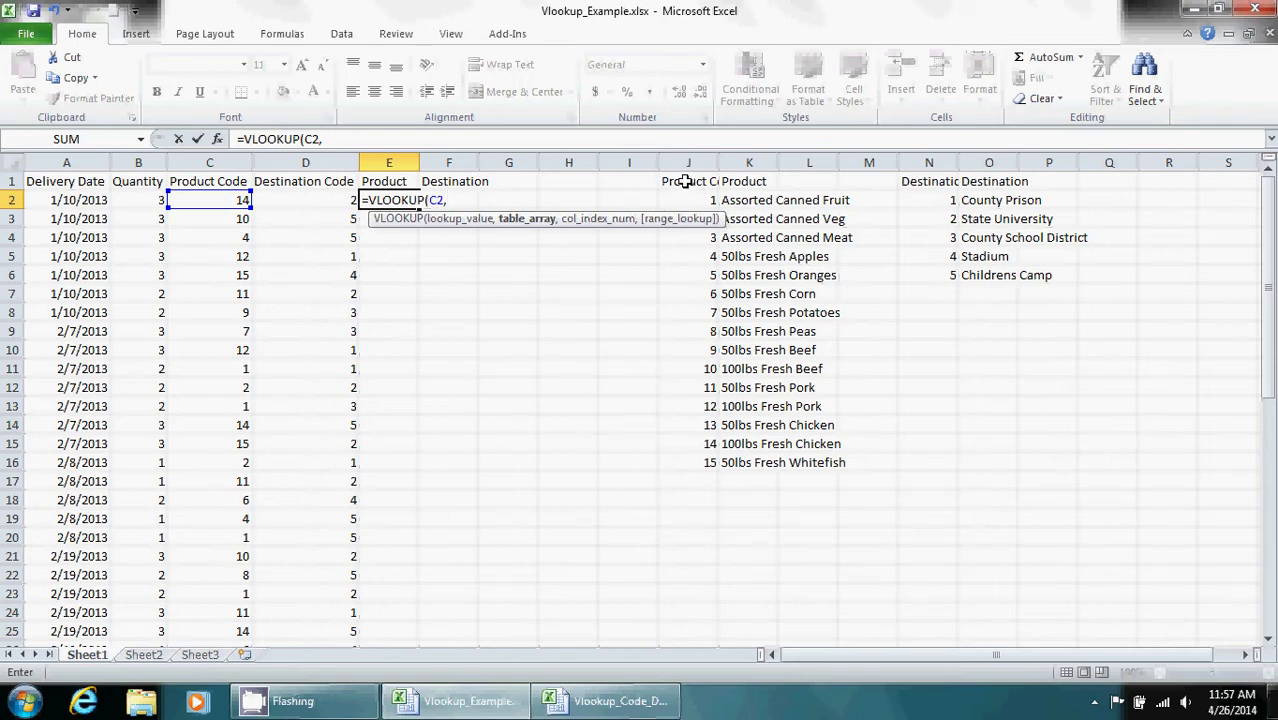
drag(686, 183, 733, 451)
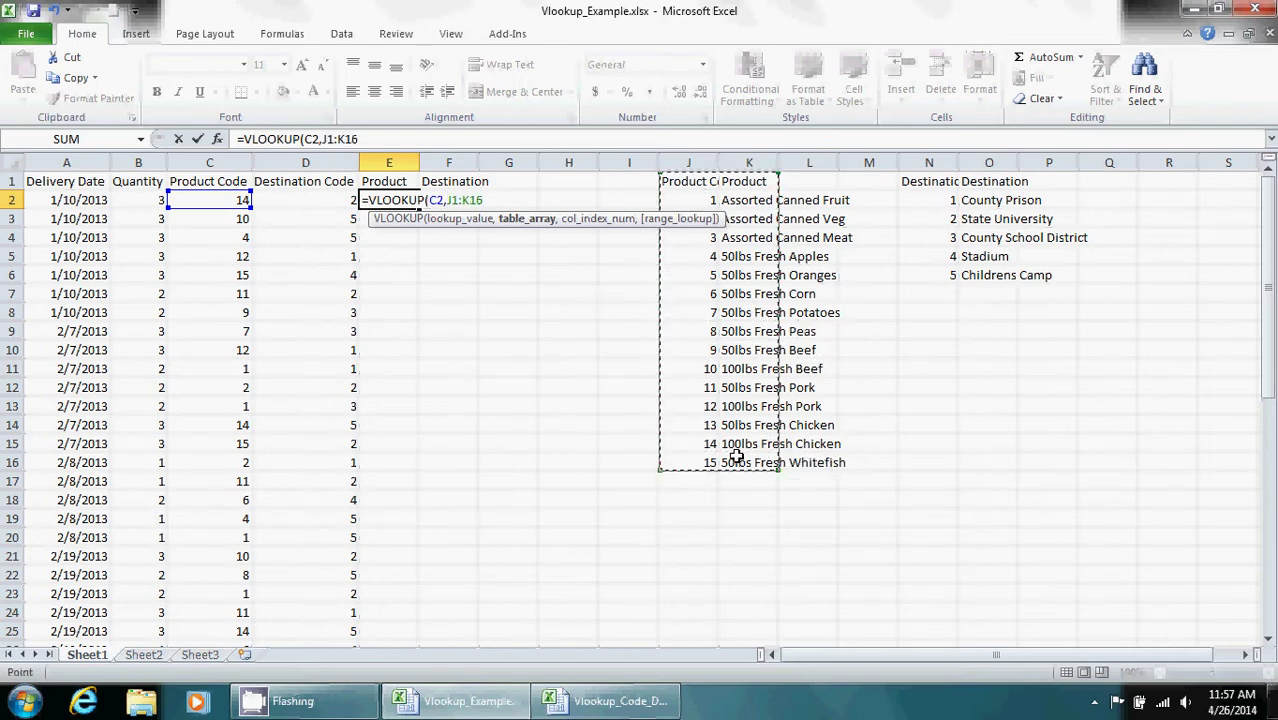
- Add column index 2 so E2 reads =VLOOKUP(C2,J1:K16,2,
text(,)
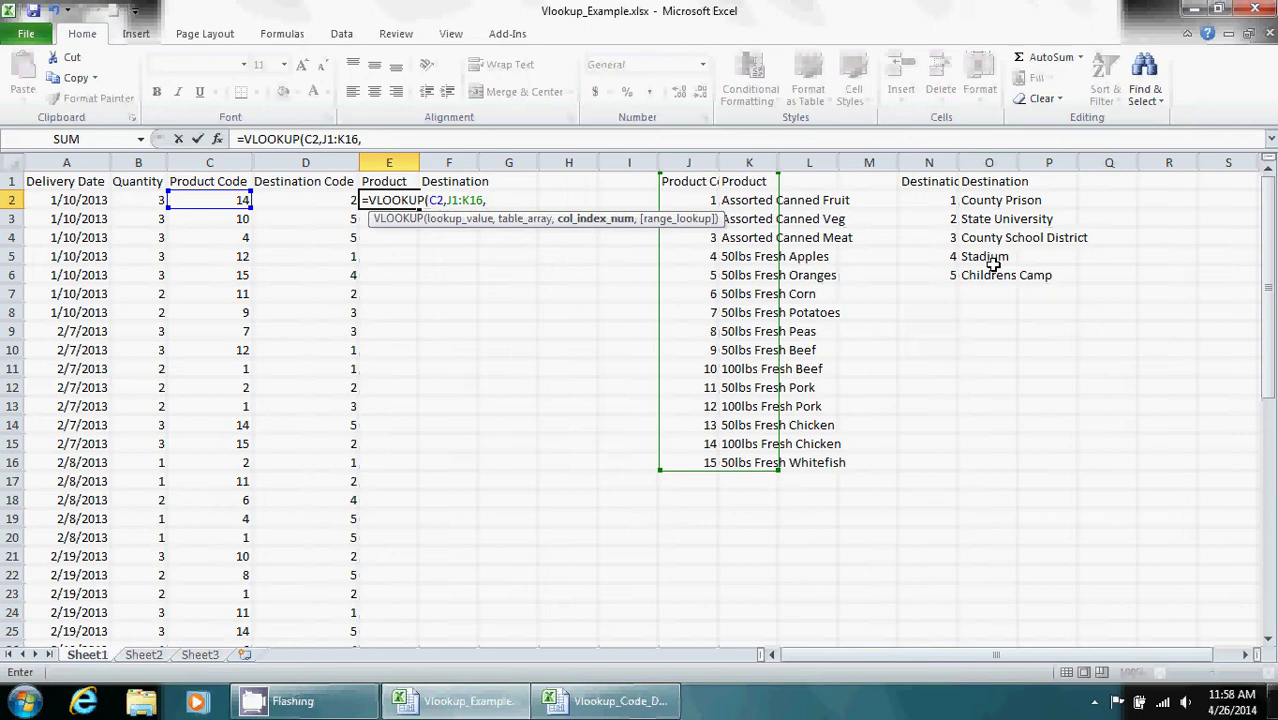
text(2,)
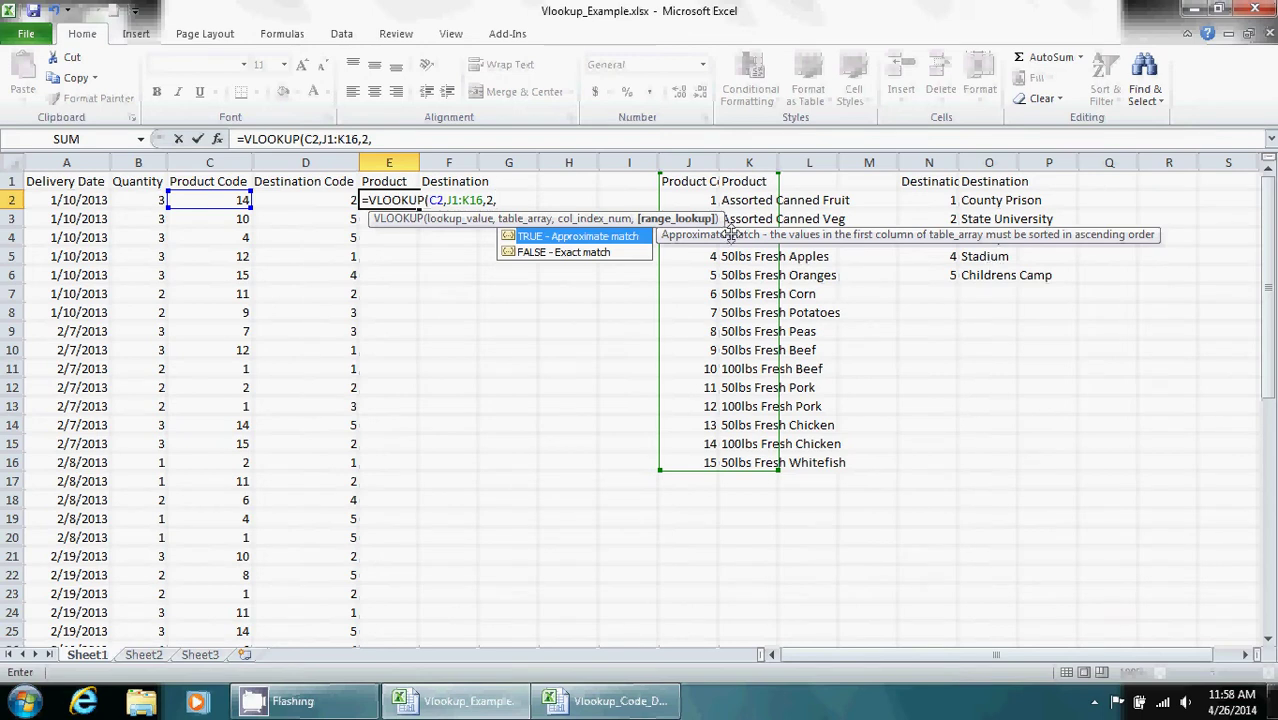
- Choose FALSE exact match and close the formula, so E2 shows 100lbs Fresh Chicken
double_click(578, 252)
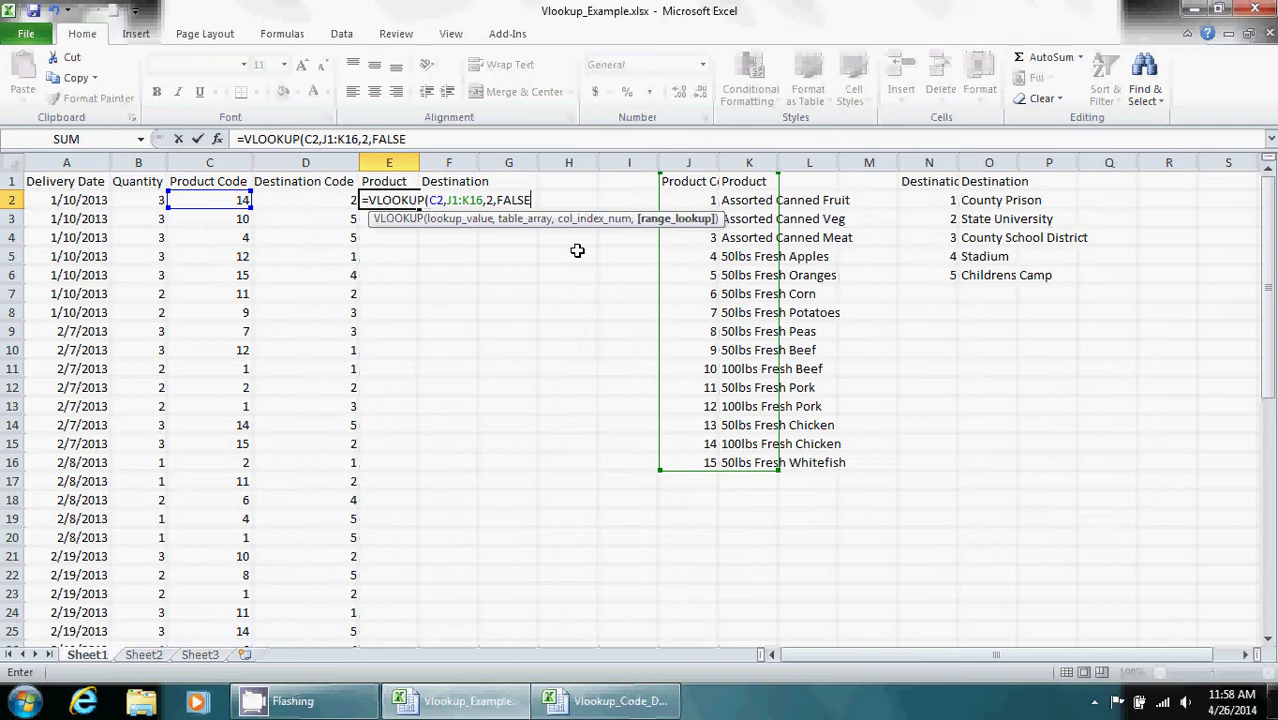
text())
key(Return)
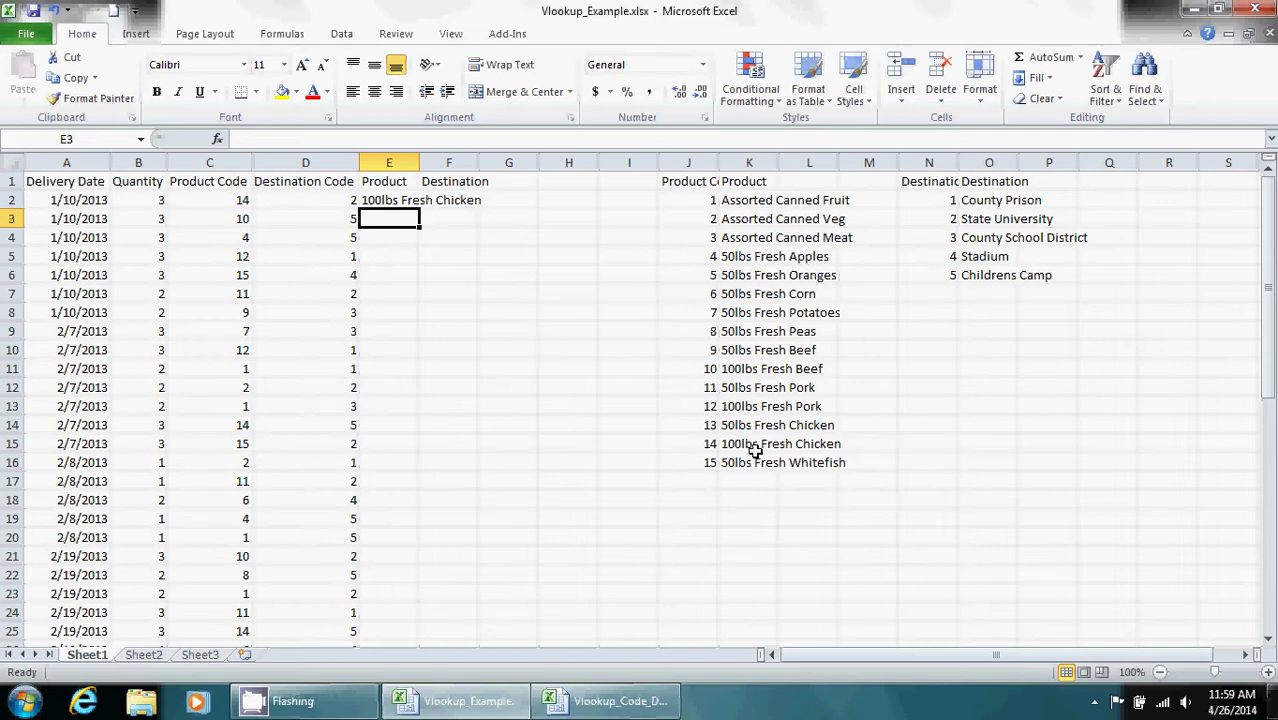
- Fill E2's VLOOKUP down column E, producing #N/A mostly from row 11
click(393, 203)
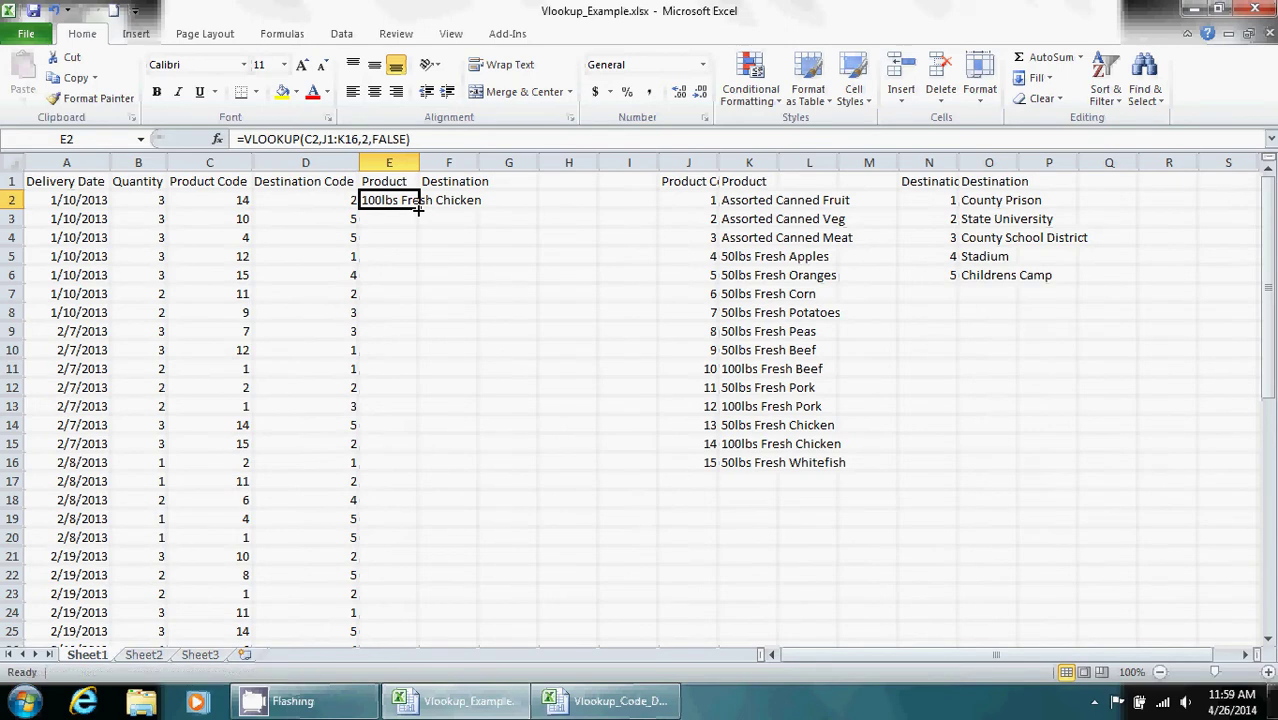
double_click(418, 208)
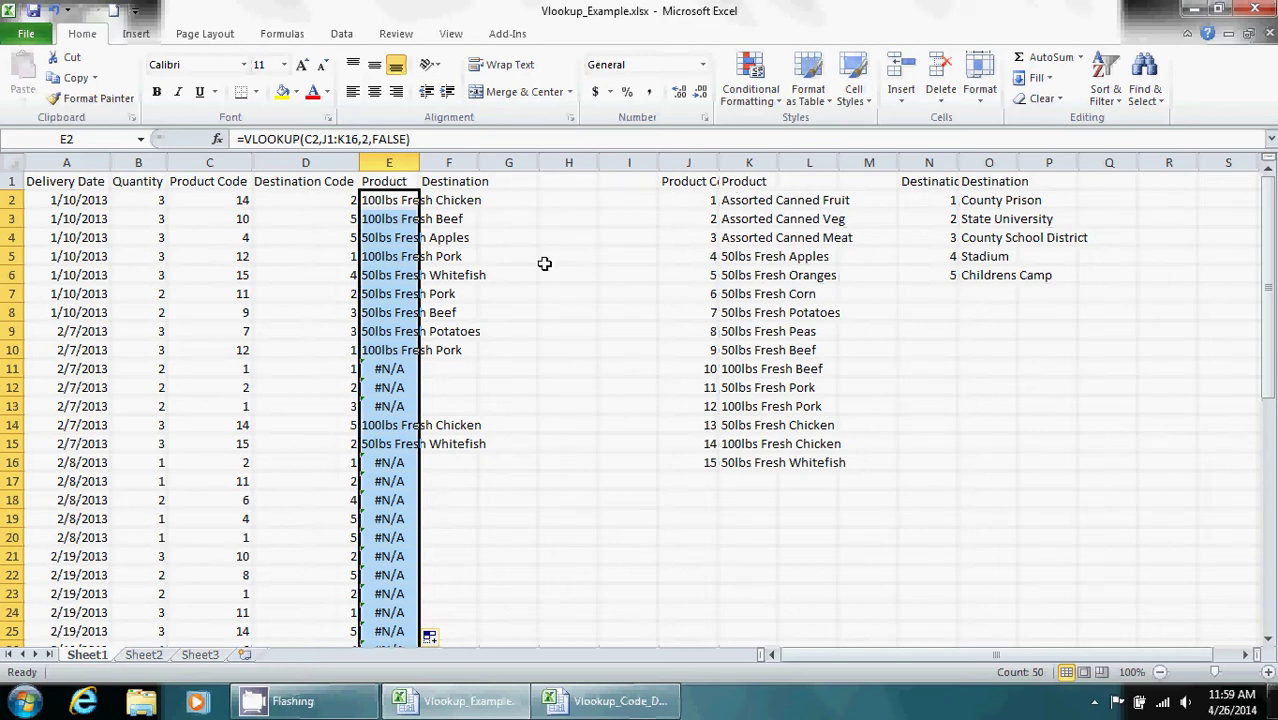
- Inspect E11's formula to see its shifted lookup range, leaving it unchanged
click(364, 389)
click(386, 367)
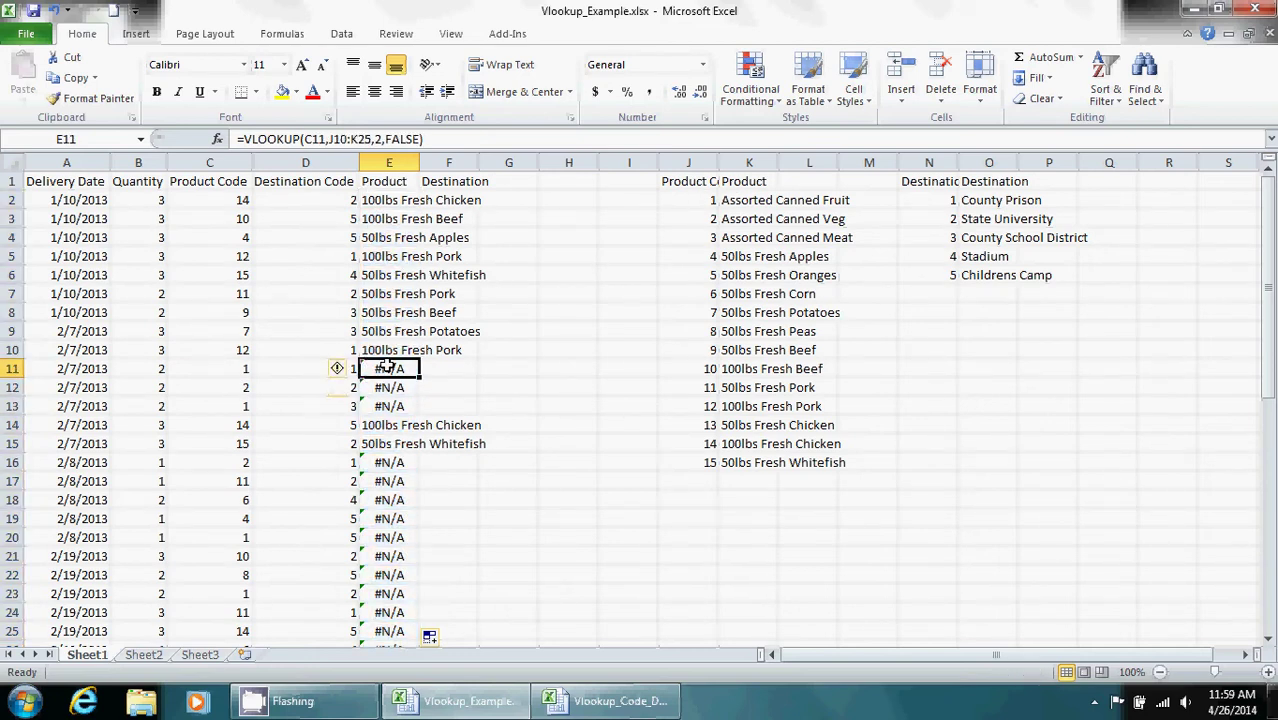
click(366, 139)
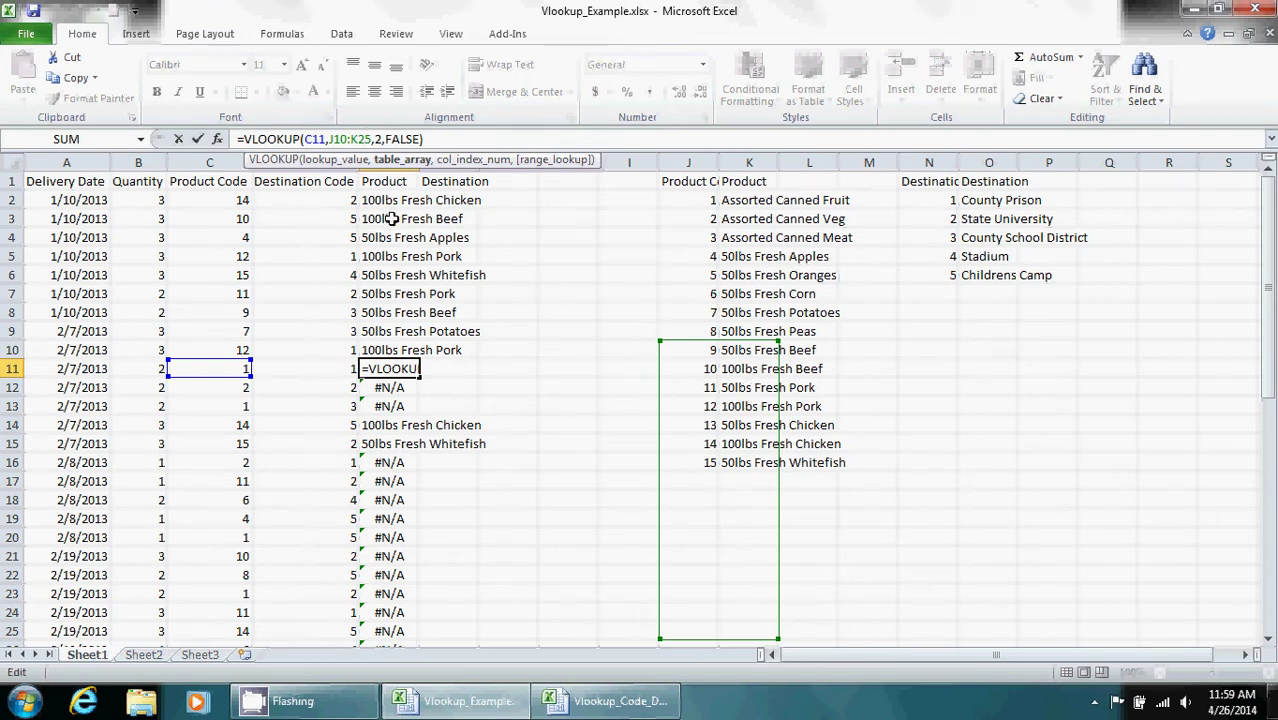
key(Return)
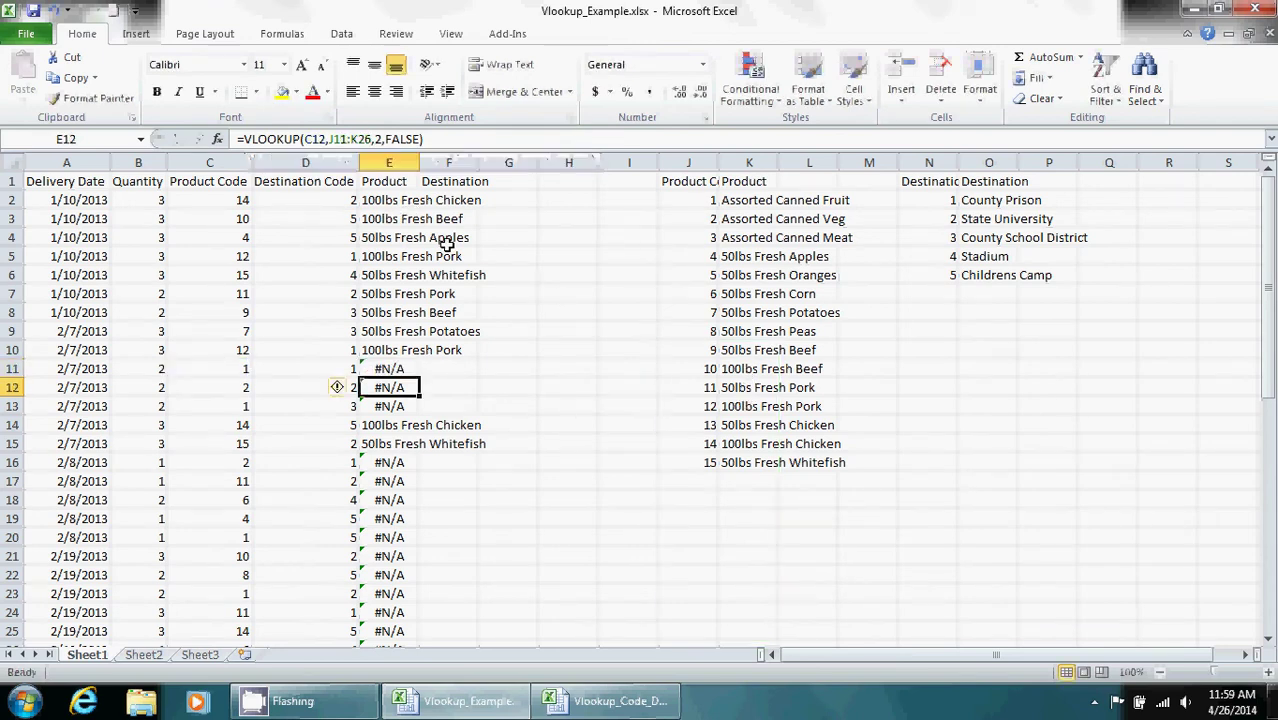
- Clear the copied lookup formulas from E3 to the bottom of column E
click(372, 217)
key(ctrl+shift+Down)
key(Delete)
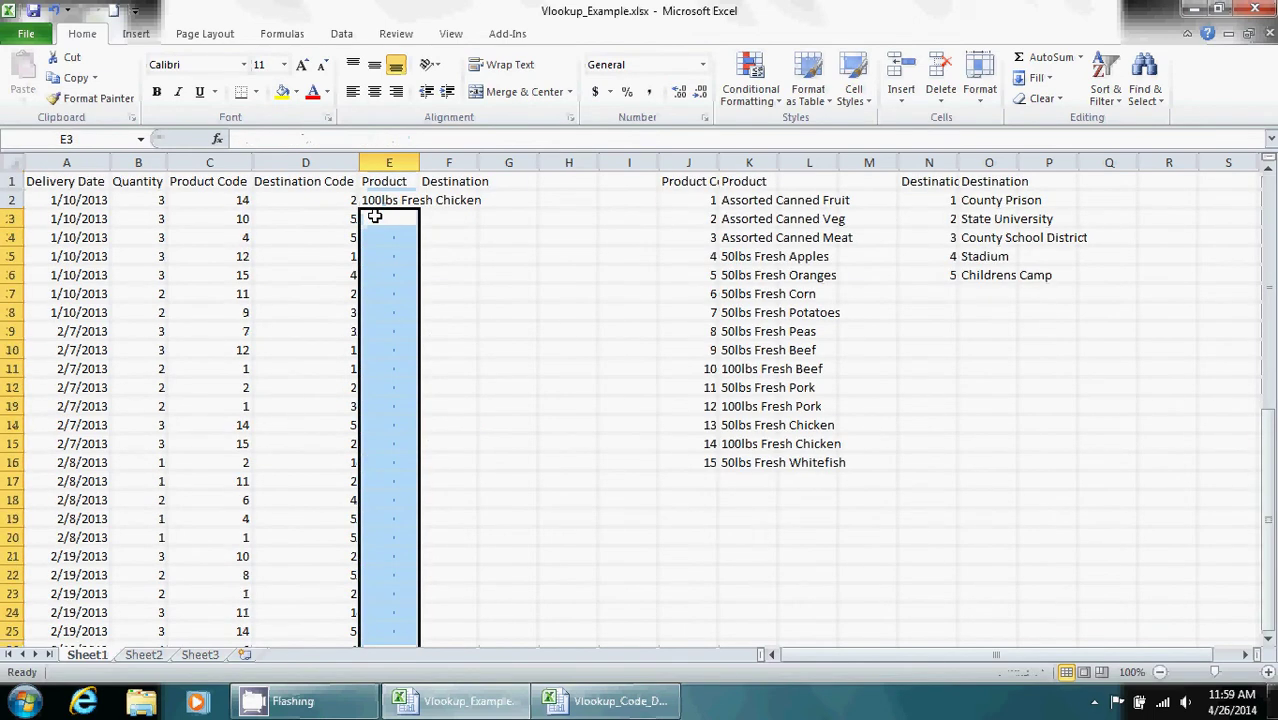
- Open E2's VLOOKUP formula for editing in the formula bar
click(374, 216)
click(376, 202)
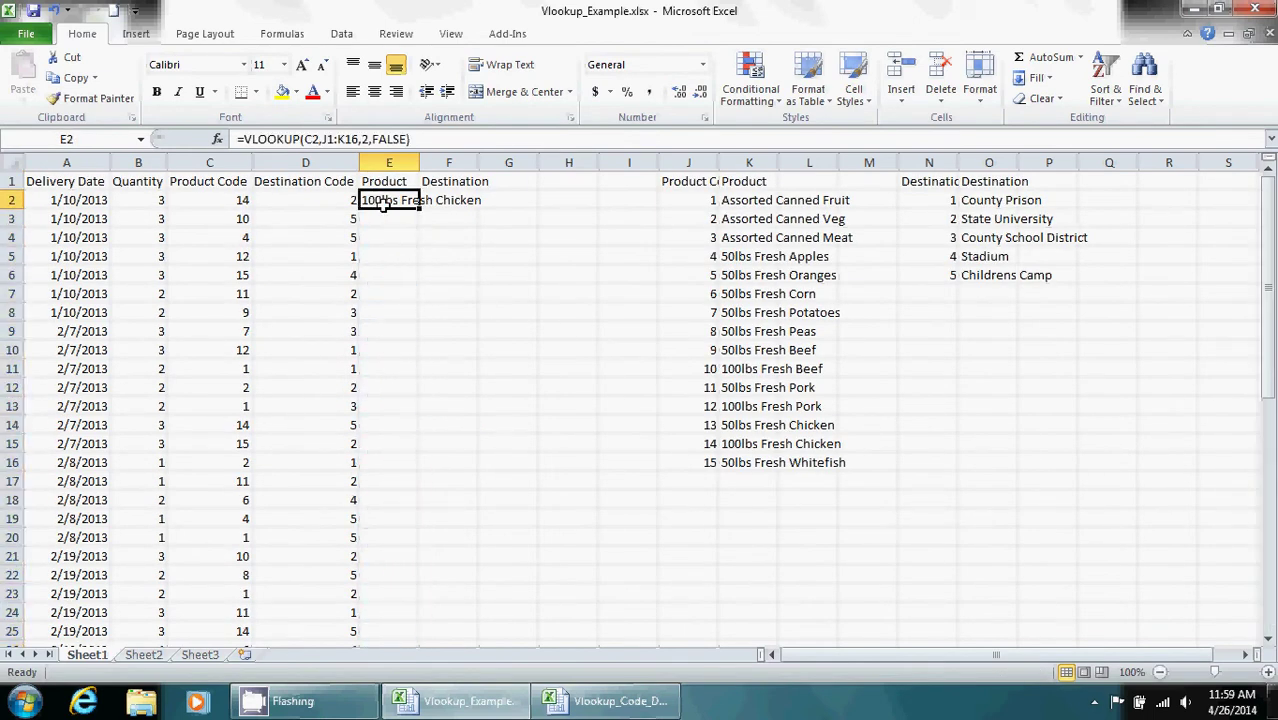
click(324, 139)
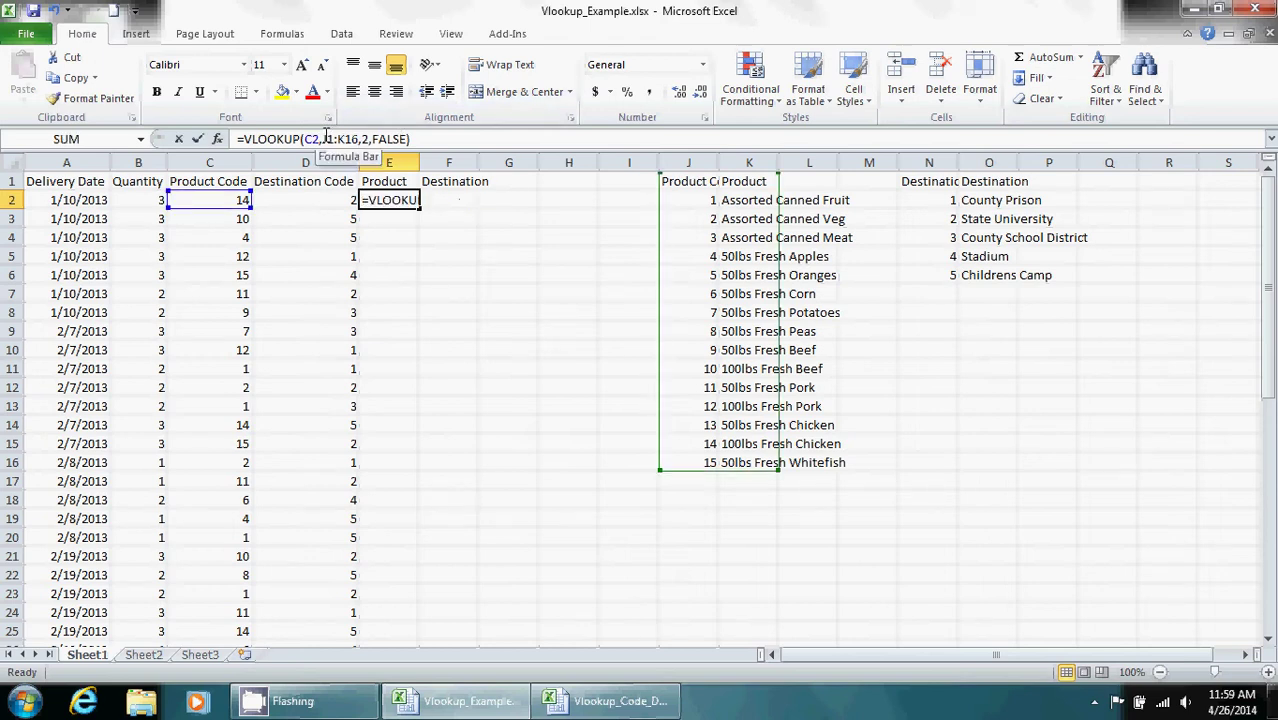
- Anchor E2's table range as $J$1:$K$16 and commit the formula
text($)
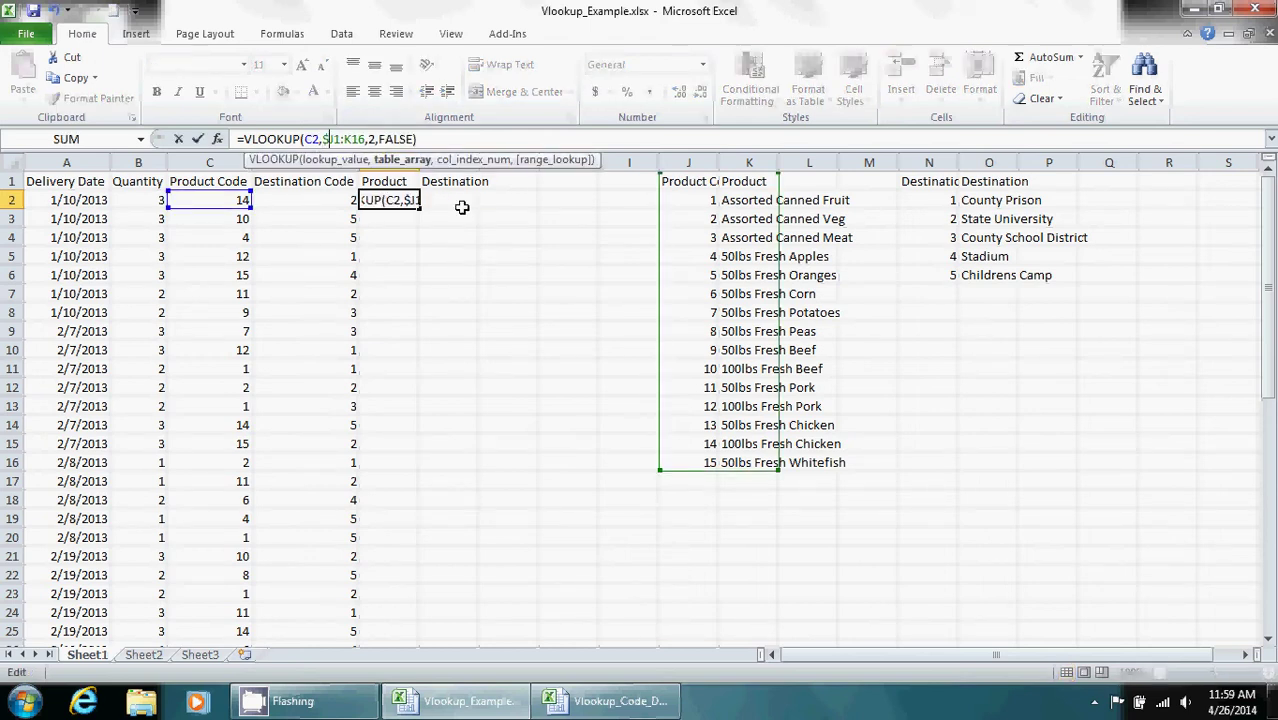
key(Right)
text($)
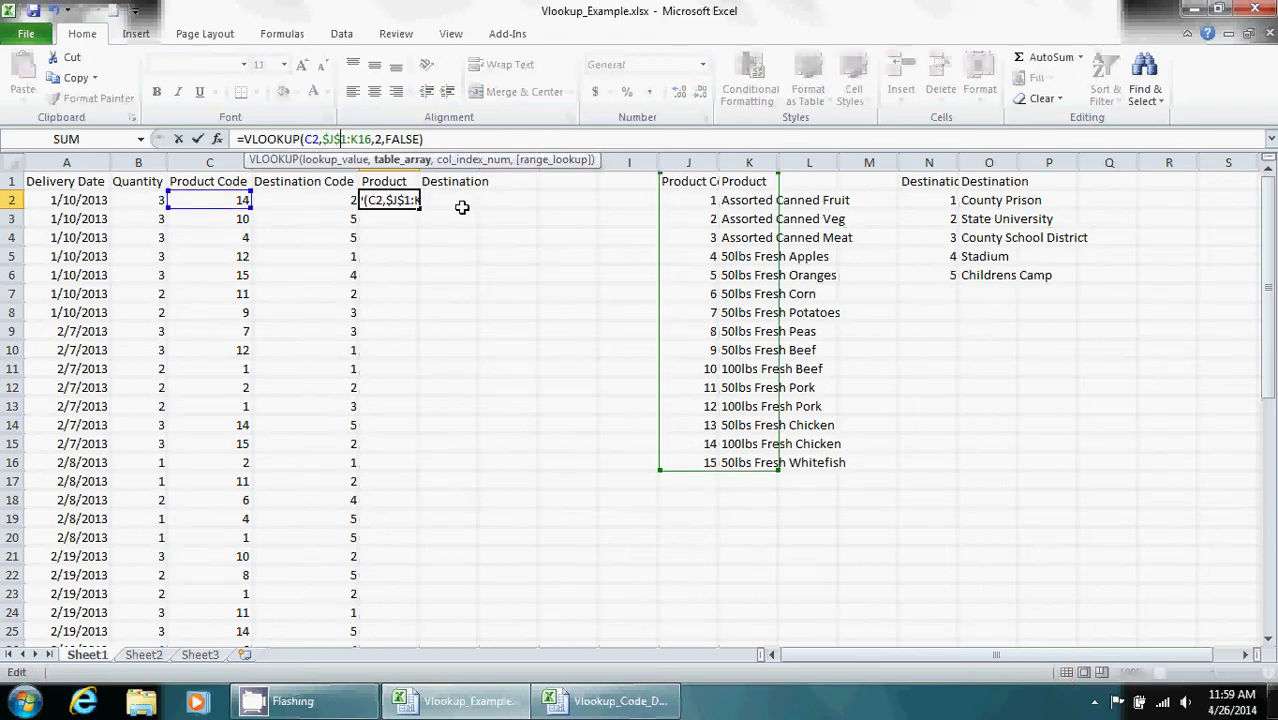
key(Right)
key(Right)
text($)
key(Right)
text($)
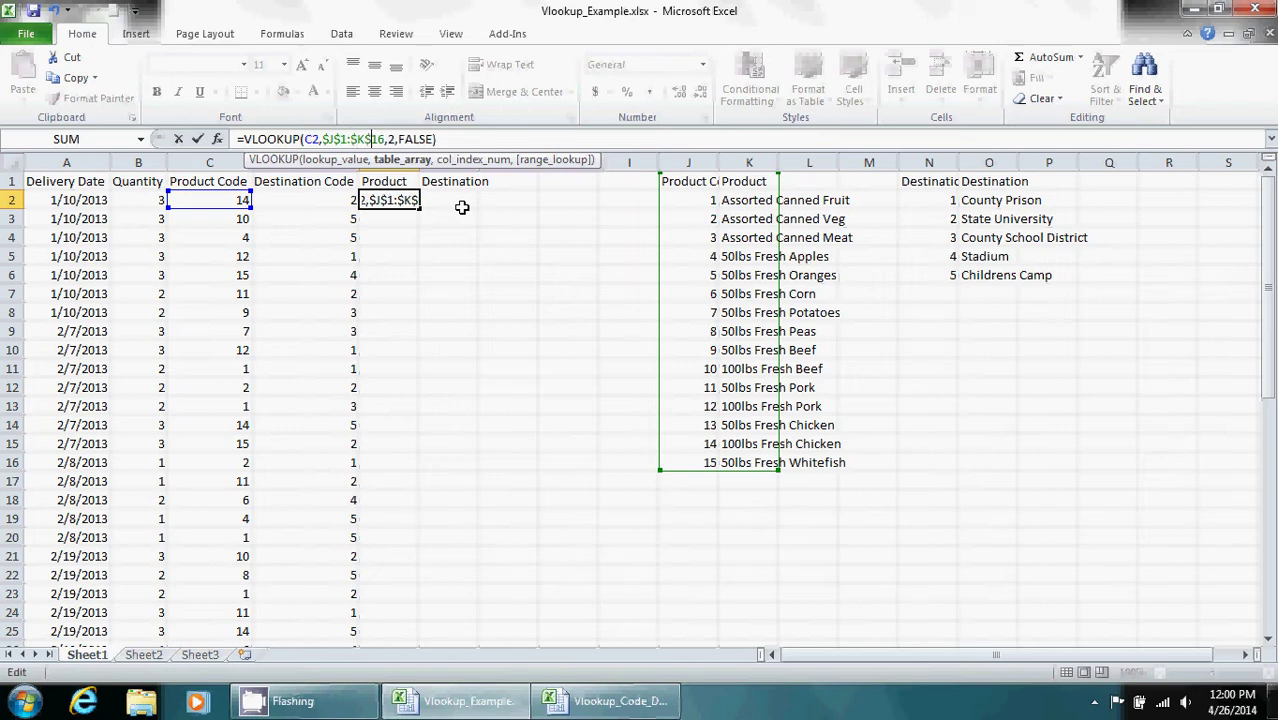
key(Right)
key(Return)
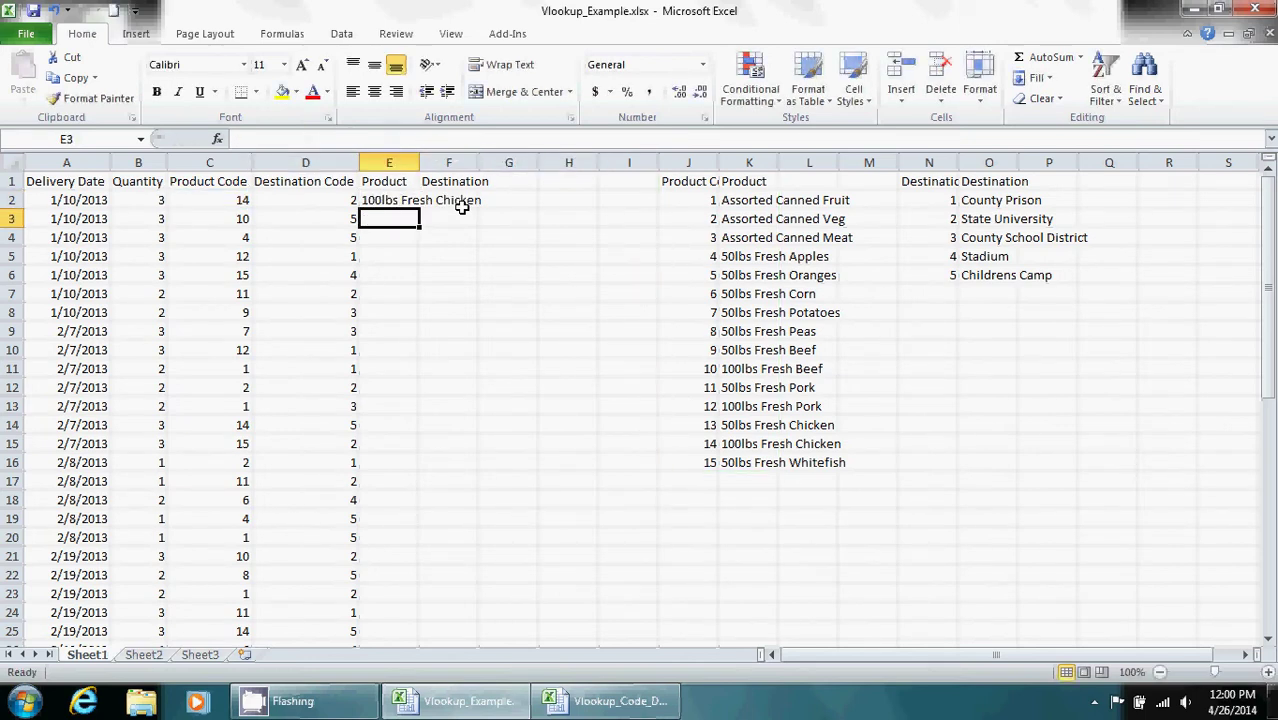
- Fill E2's anchored lookup down to row 51 and confirm E14 keeps $J$1:$K$16
click(410, 202)
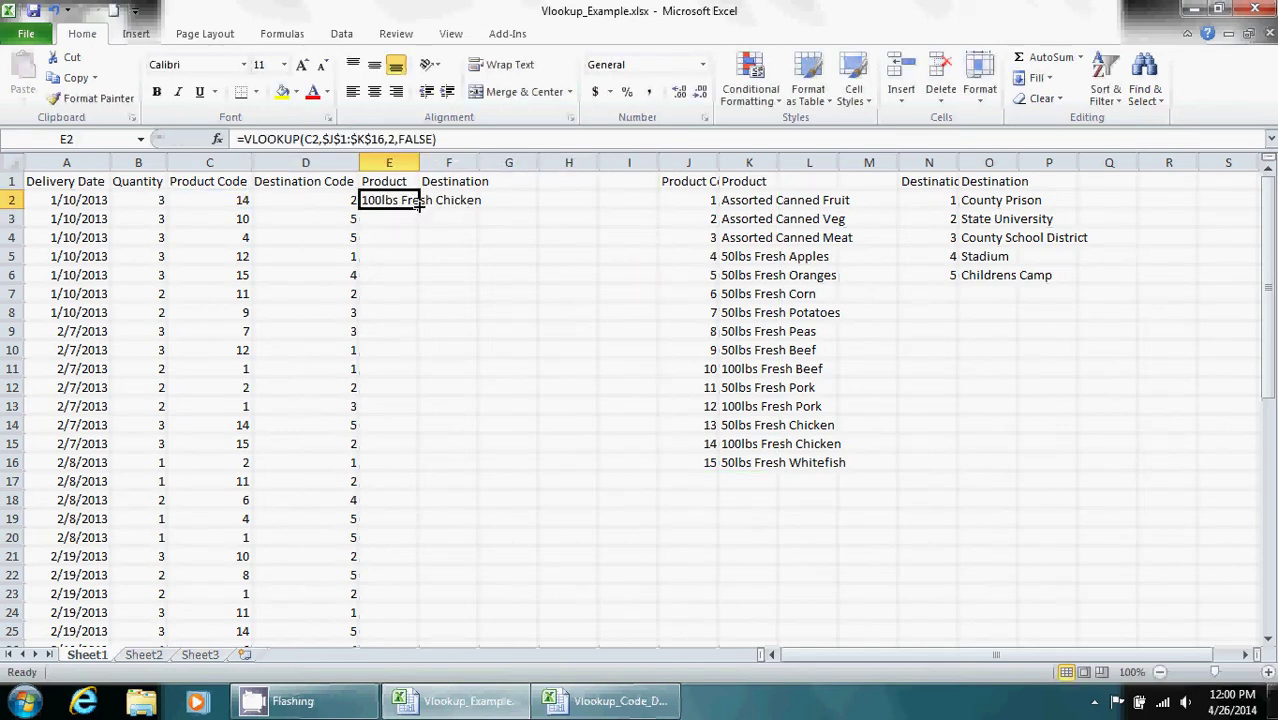
double_click(419, 207)
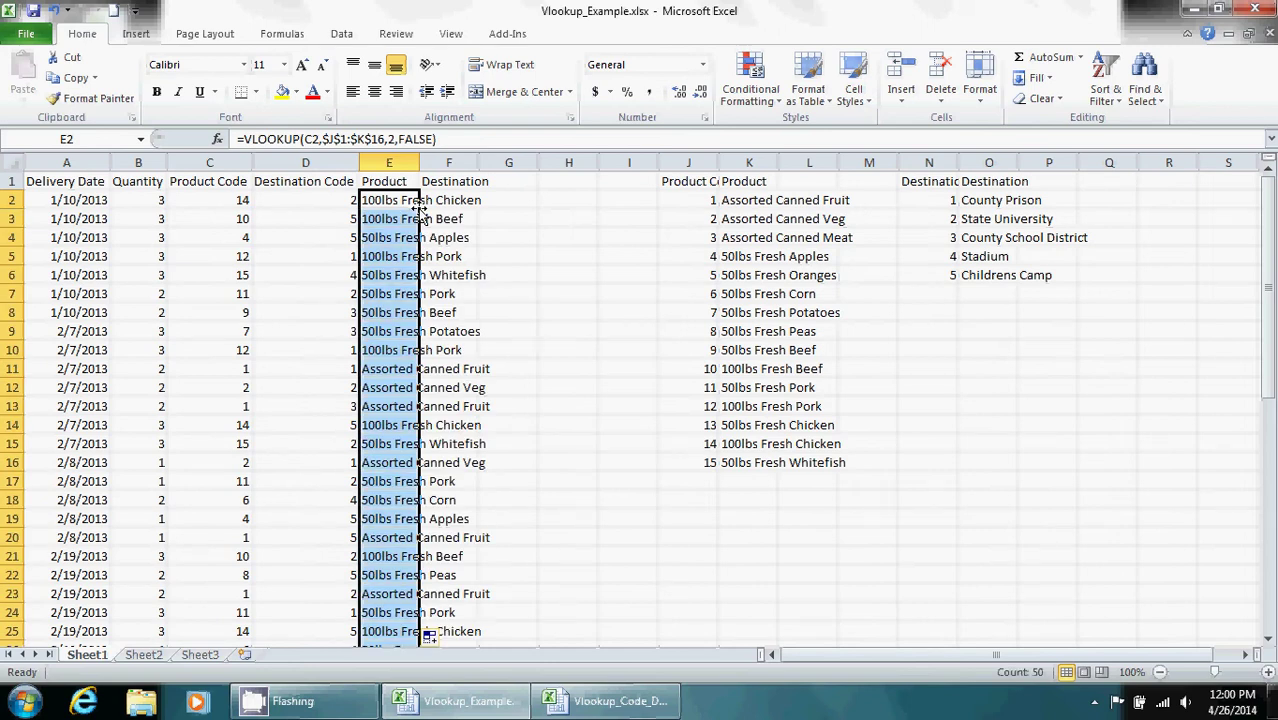
click(399, 425)
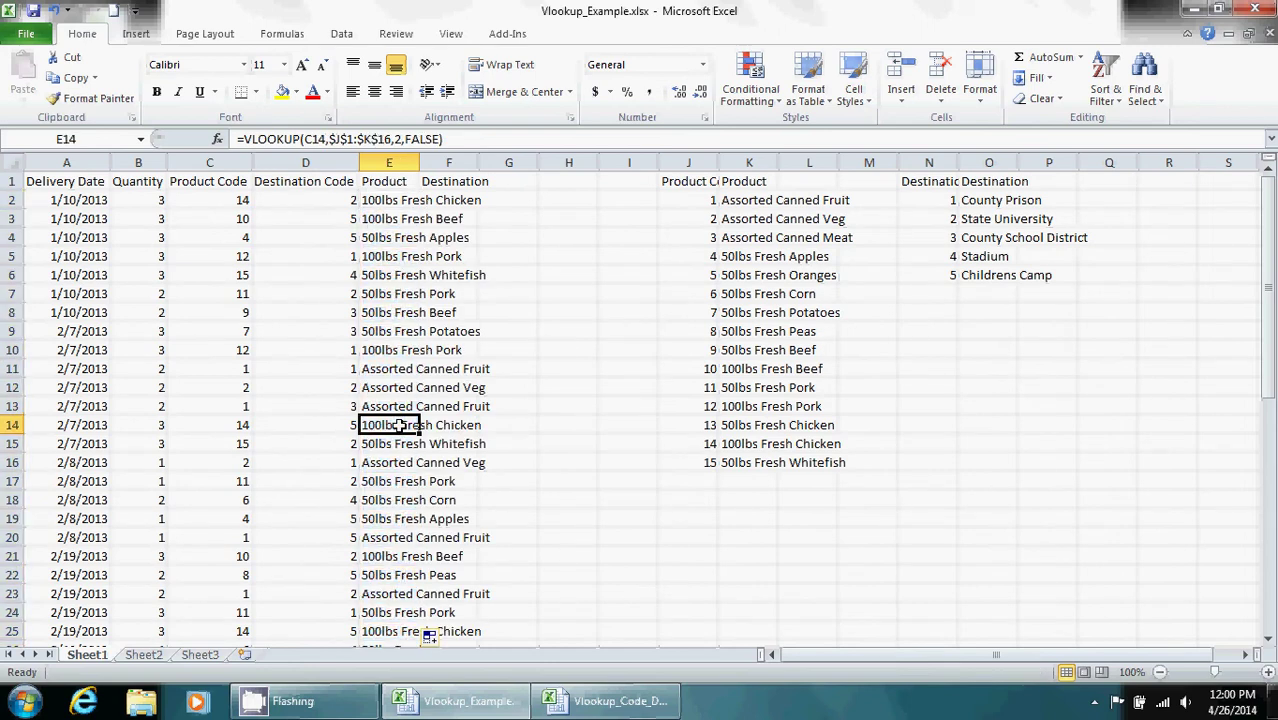
click(358, 140)
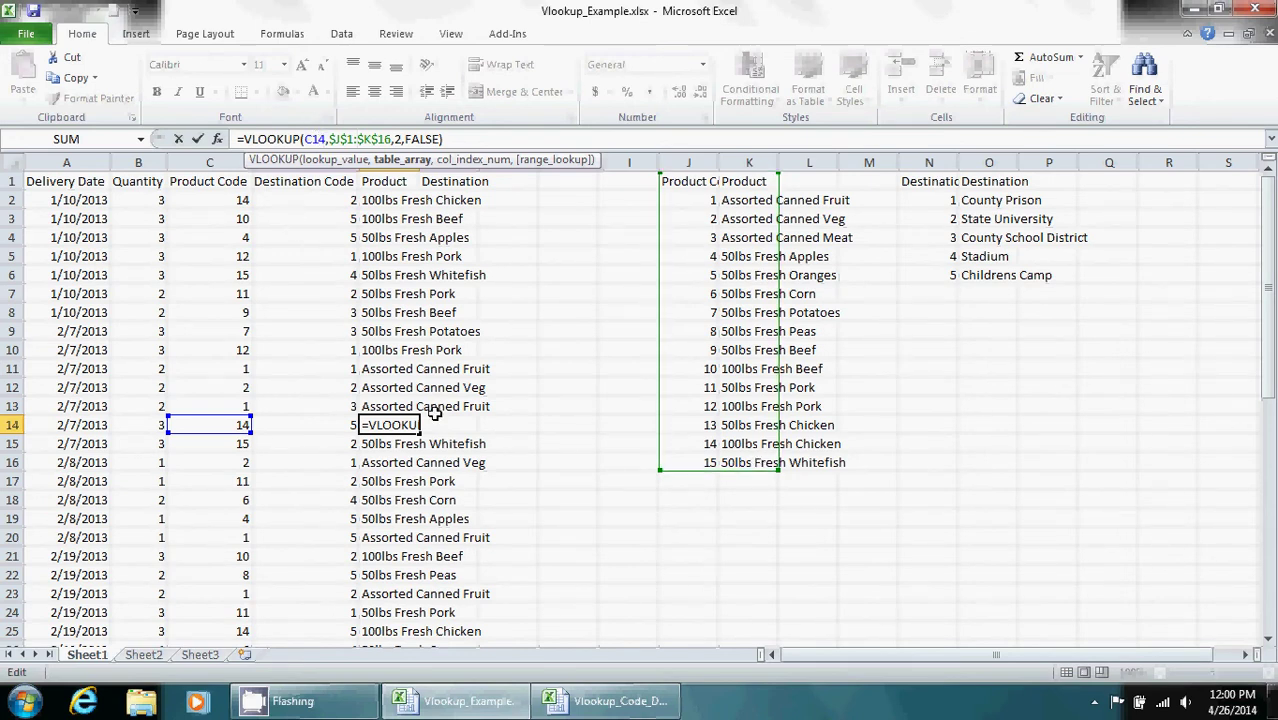
click(390, 348)
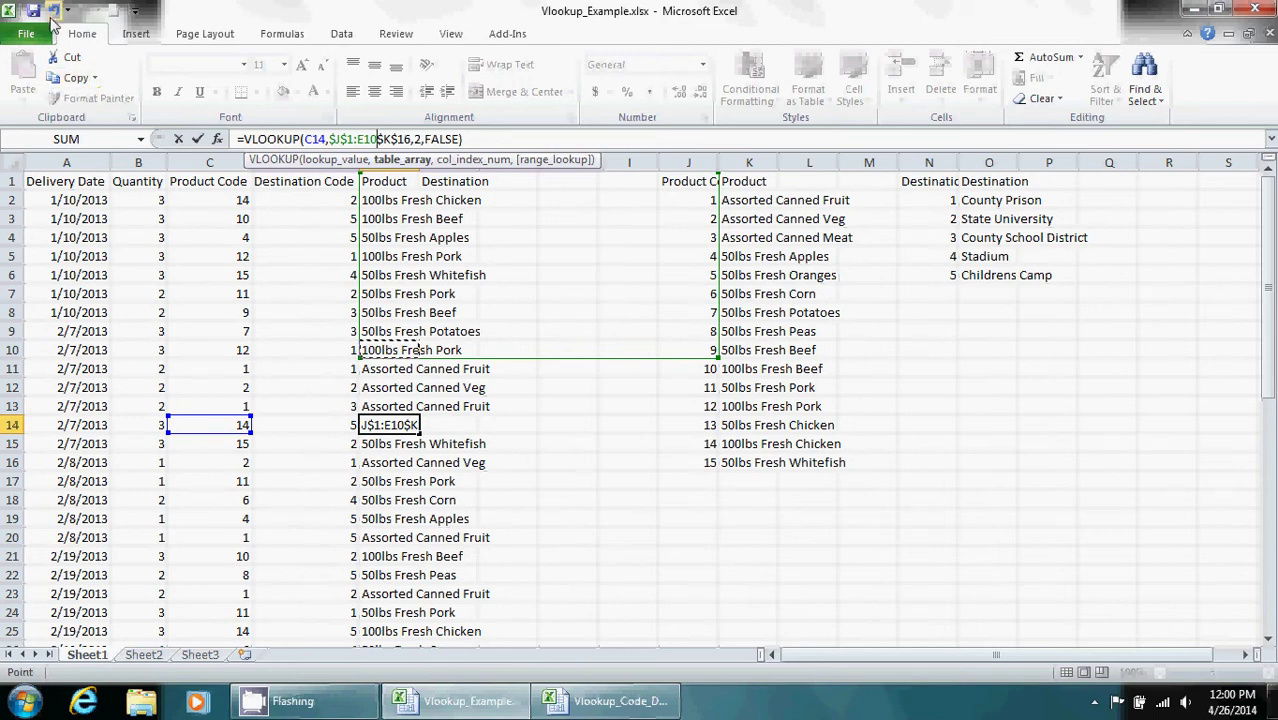
key(BackSpace)
key(BackSpace)
key(BackSpace)
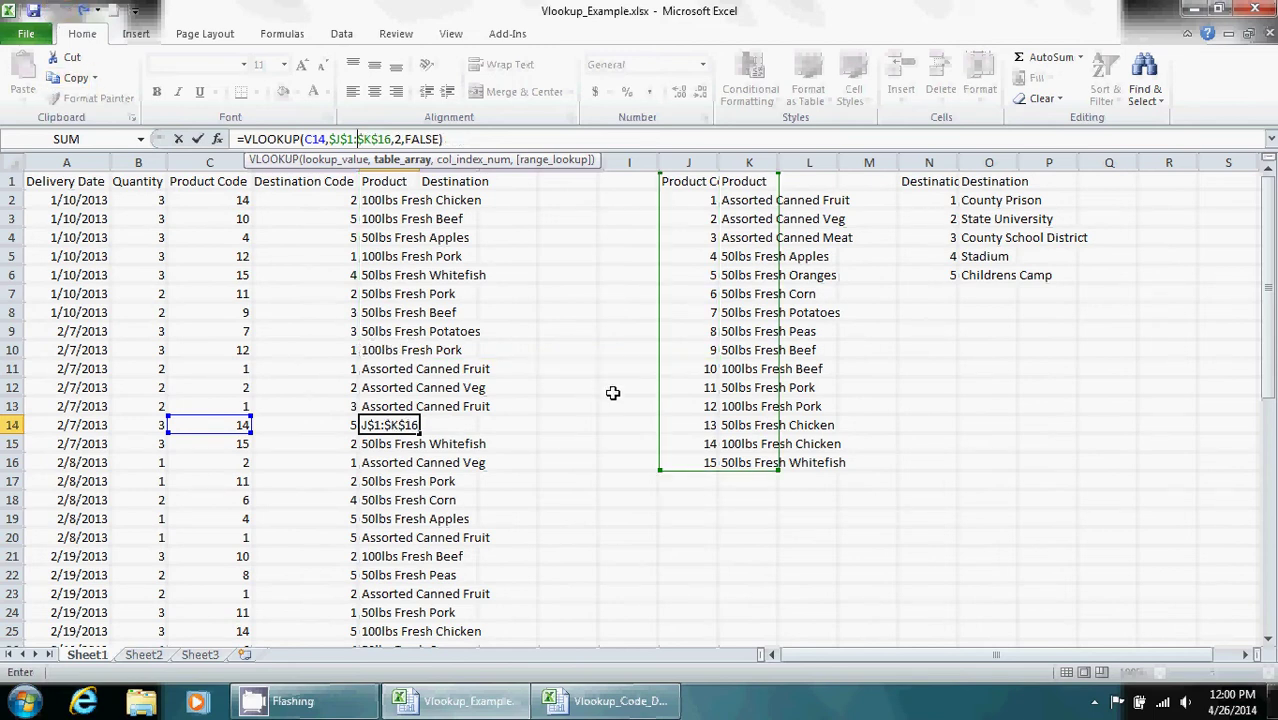
key(Return)
click(390, 313)
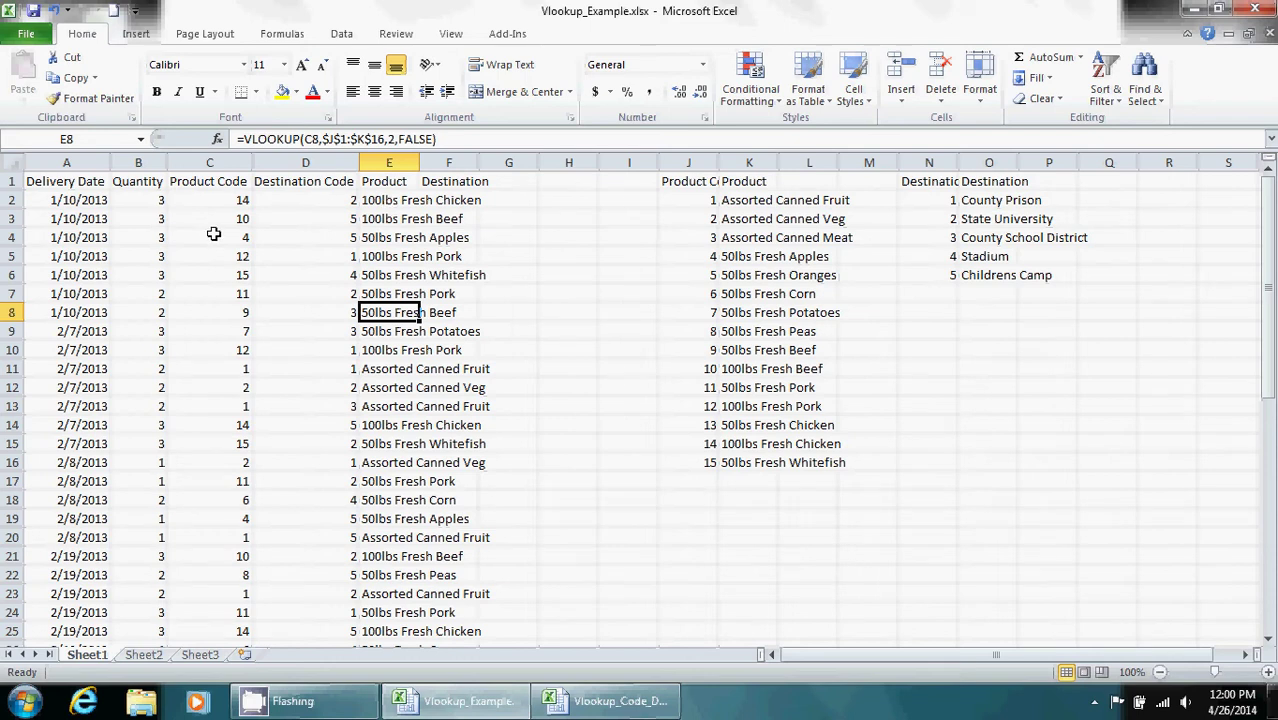
- Test C4's lookup with code 5, restore it to 4, and select Product results E2:E51
click(226, 252)
click(230, 238)
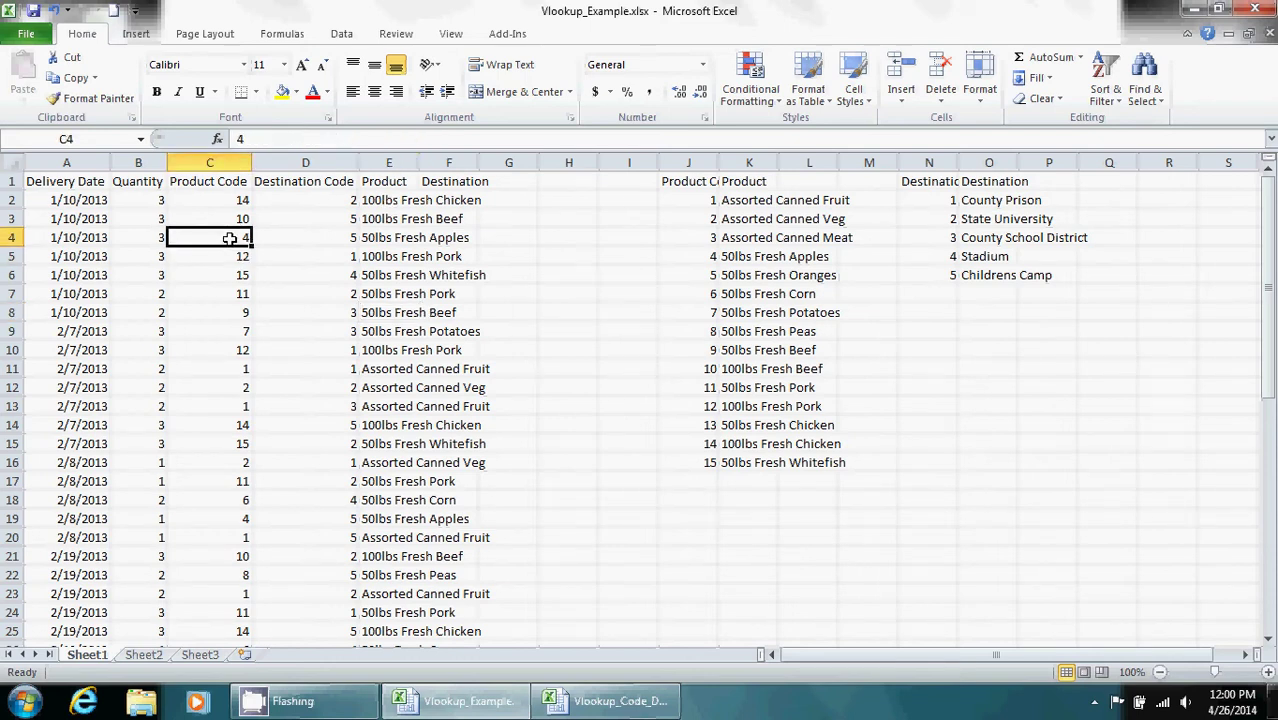
text(5)
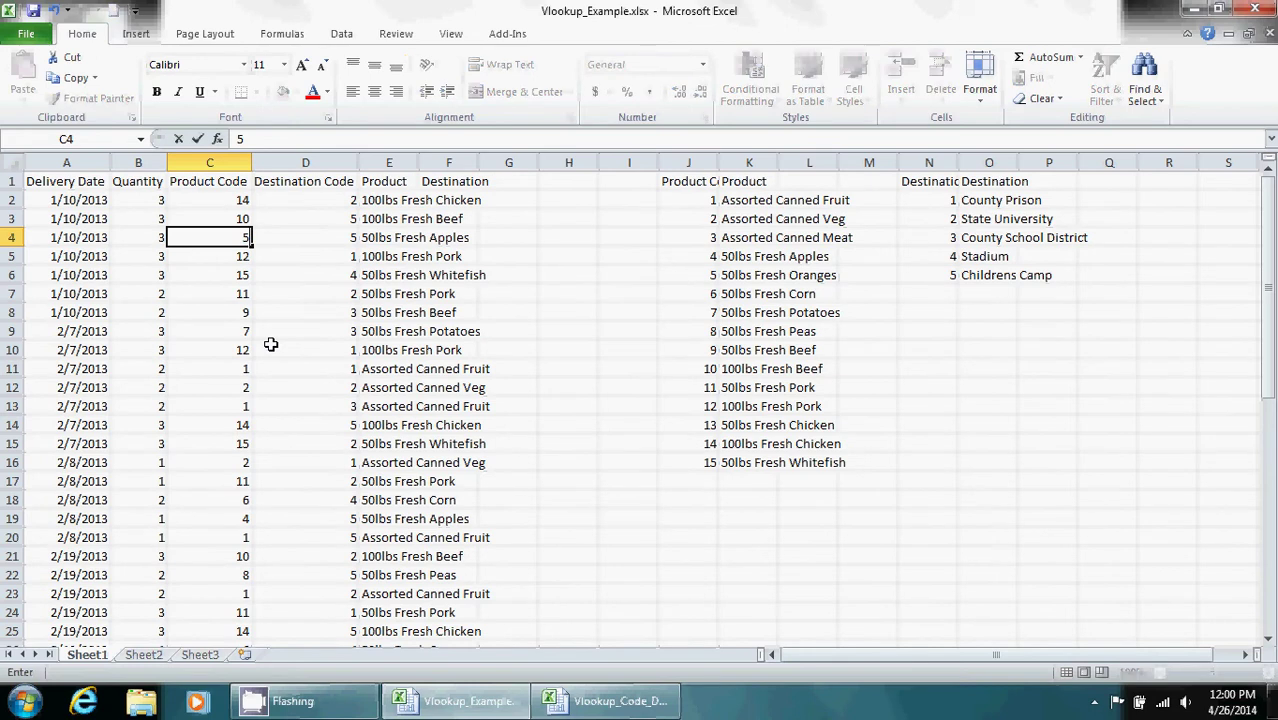
key(Return)
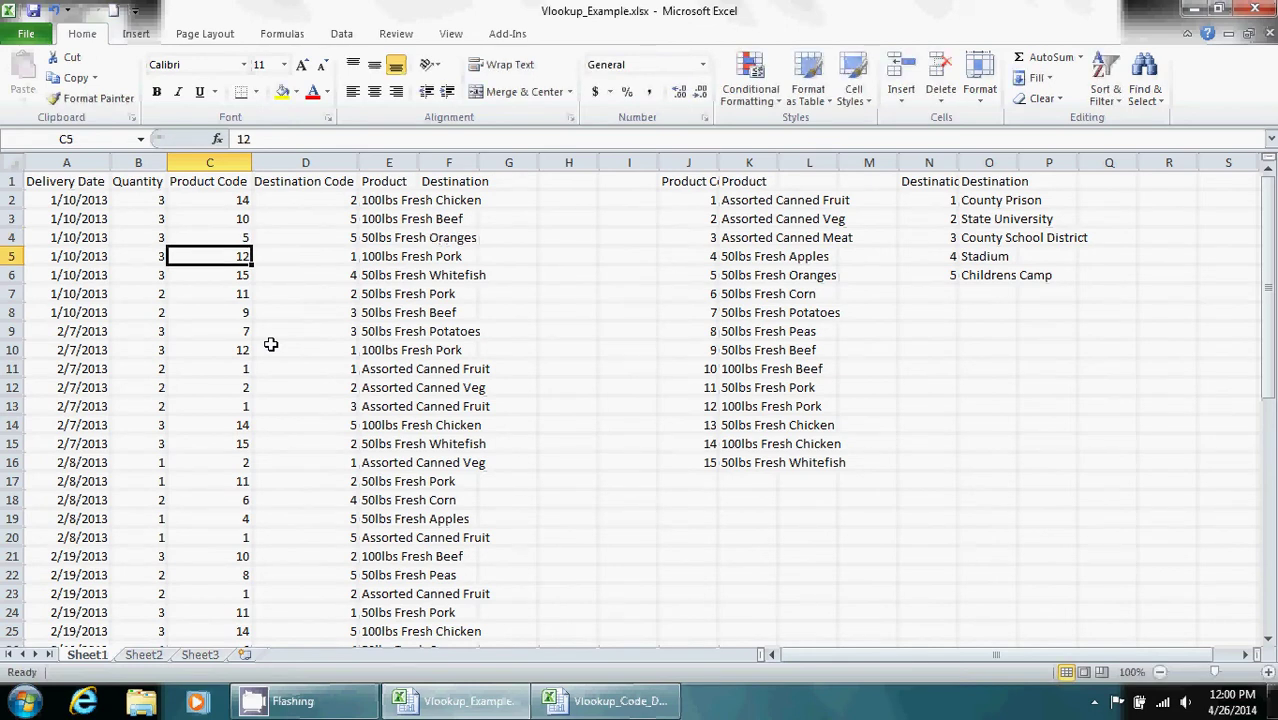
key(Up)
text(4)
key(Tab)
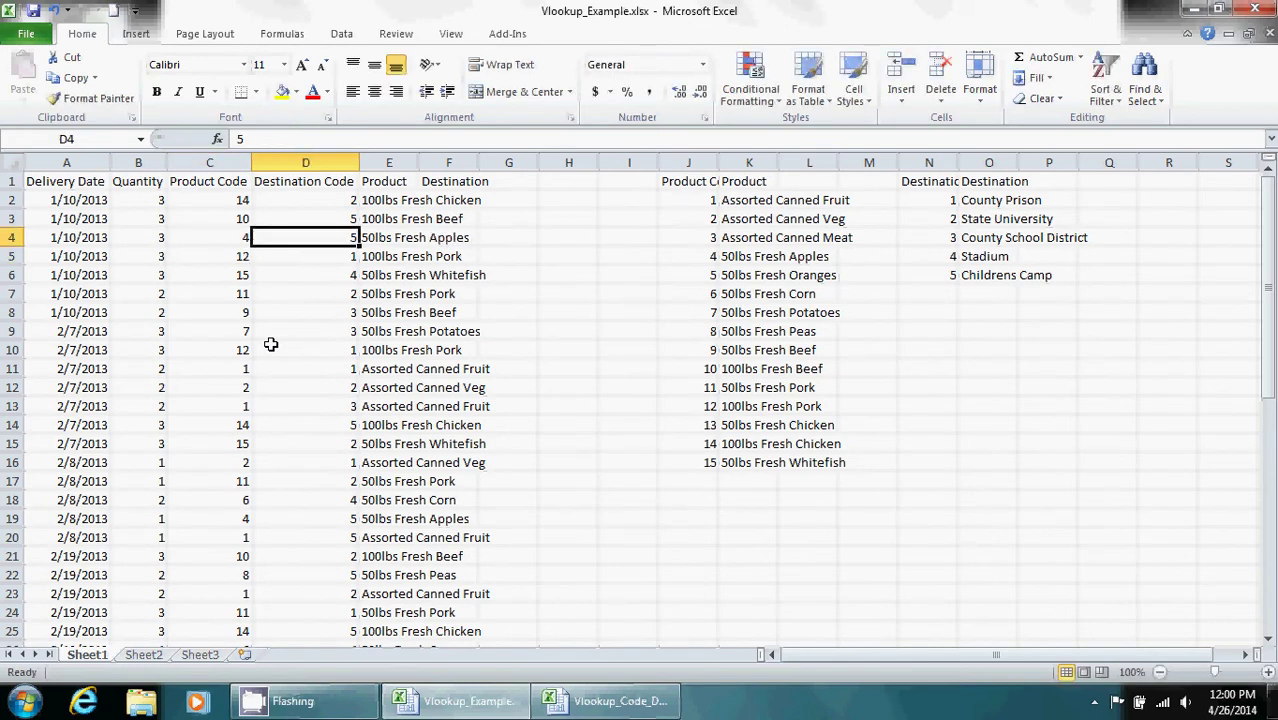
click(389, 200)
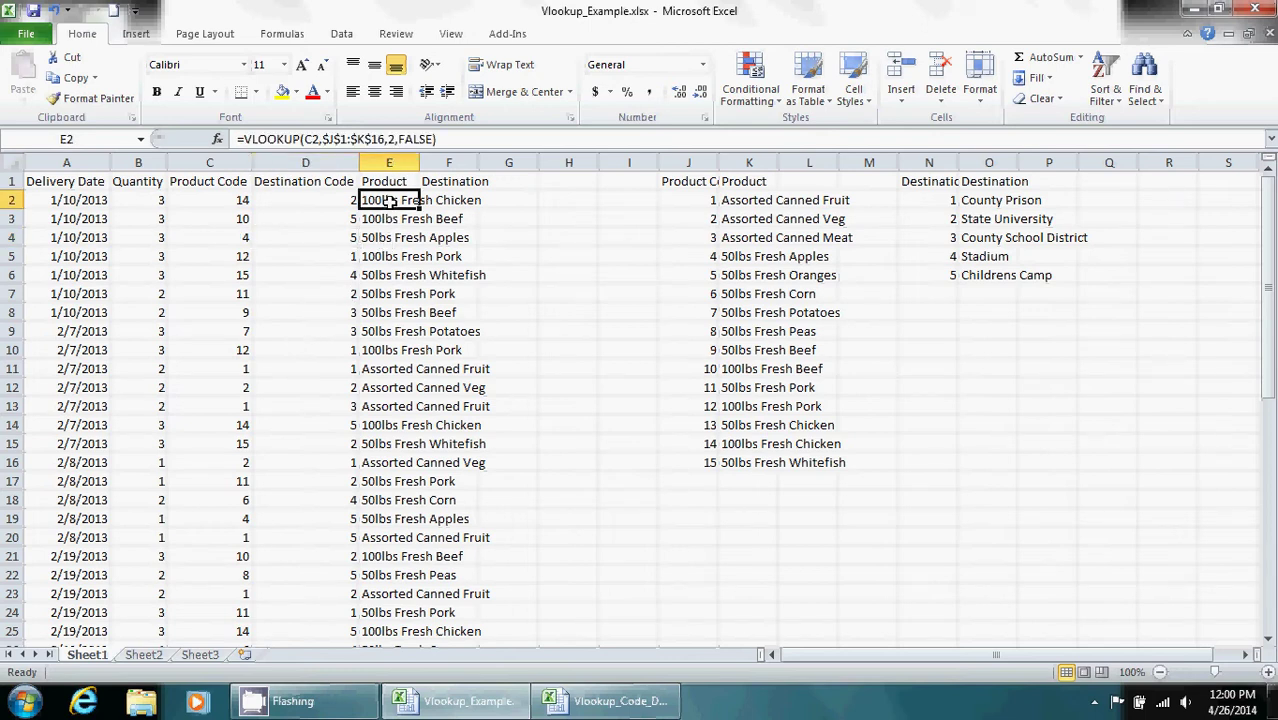
key(ctrl+shift+Down)
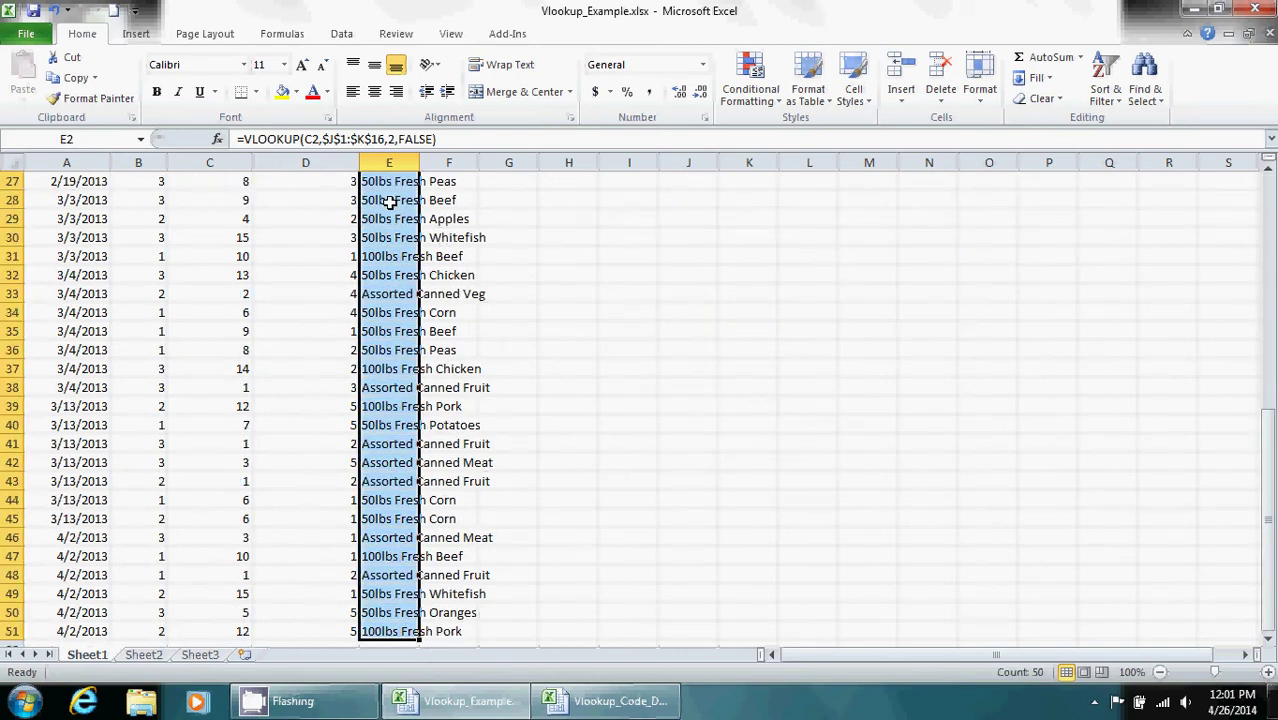
- Copy the Product results E2:E51 and paste them back as plain values
right_click(389, 201)
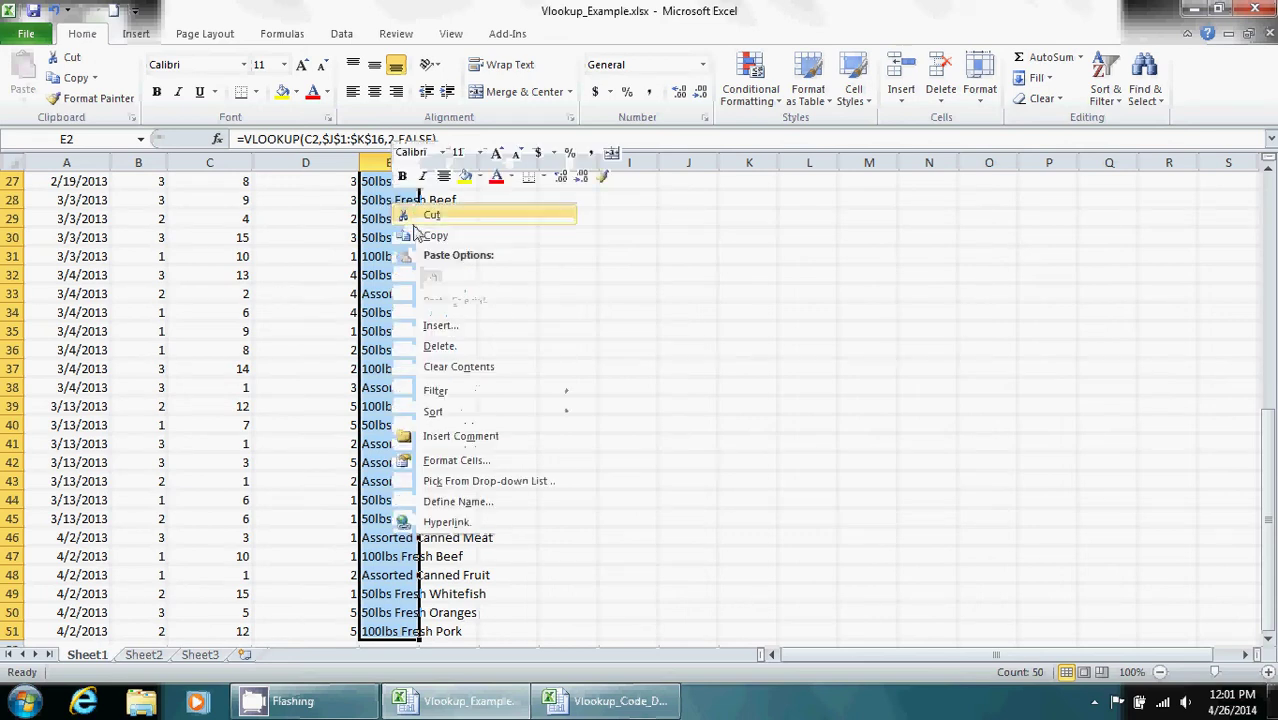
click(401, 230)
right_click(402, 232)
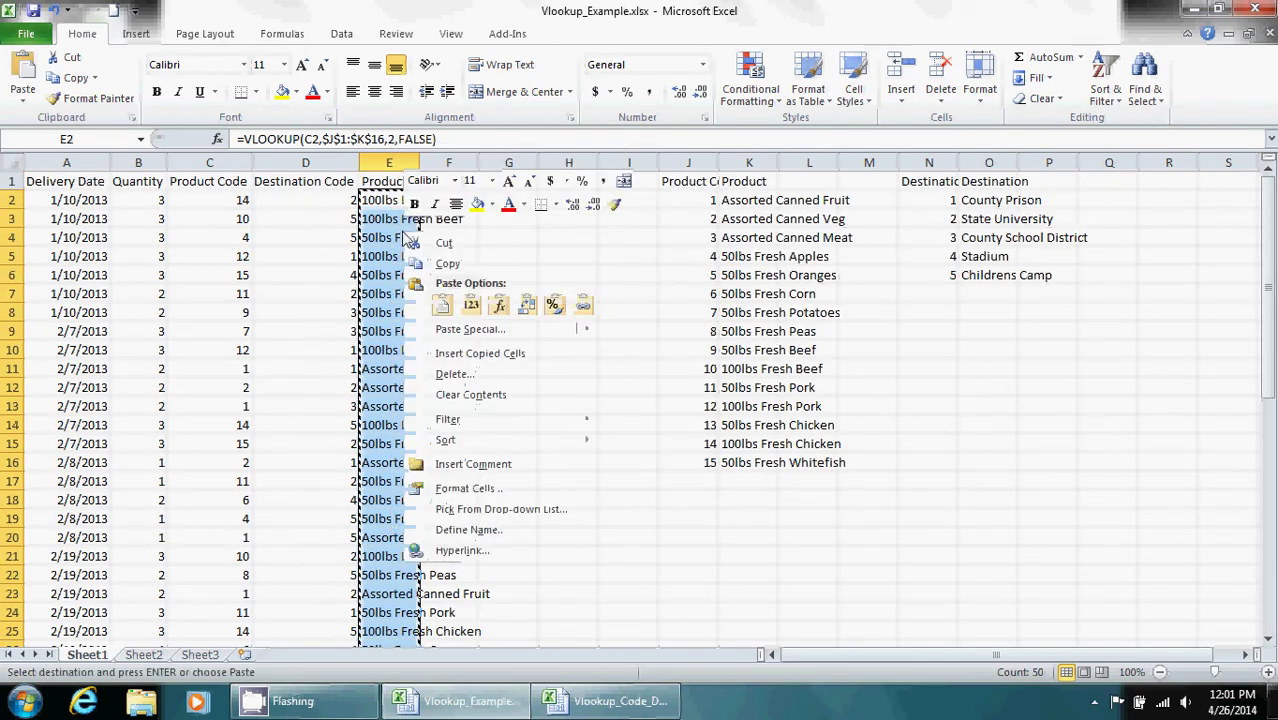
click(446, 312)
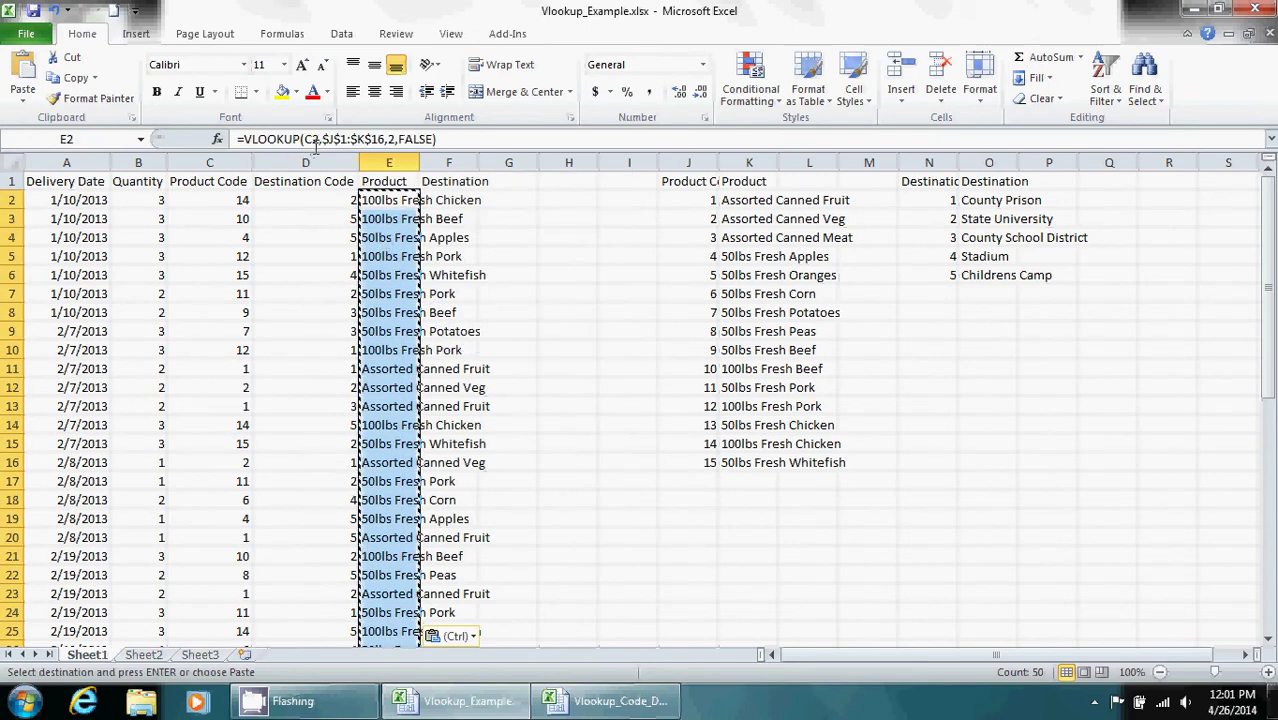
right_click(399, 243)
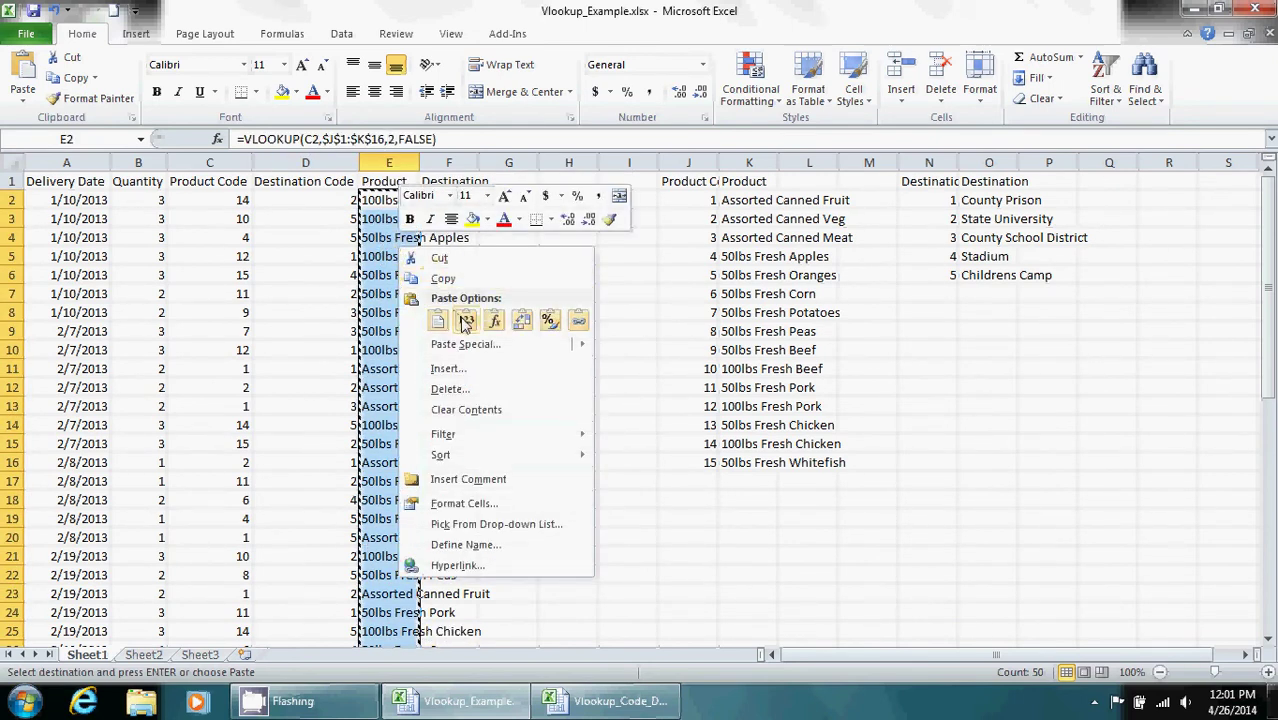
click(466, 320)
- Check that column E holds plain text, then autofit column E to the product names
click(395, 238)
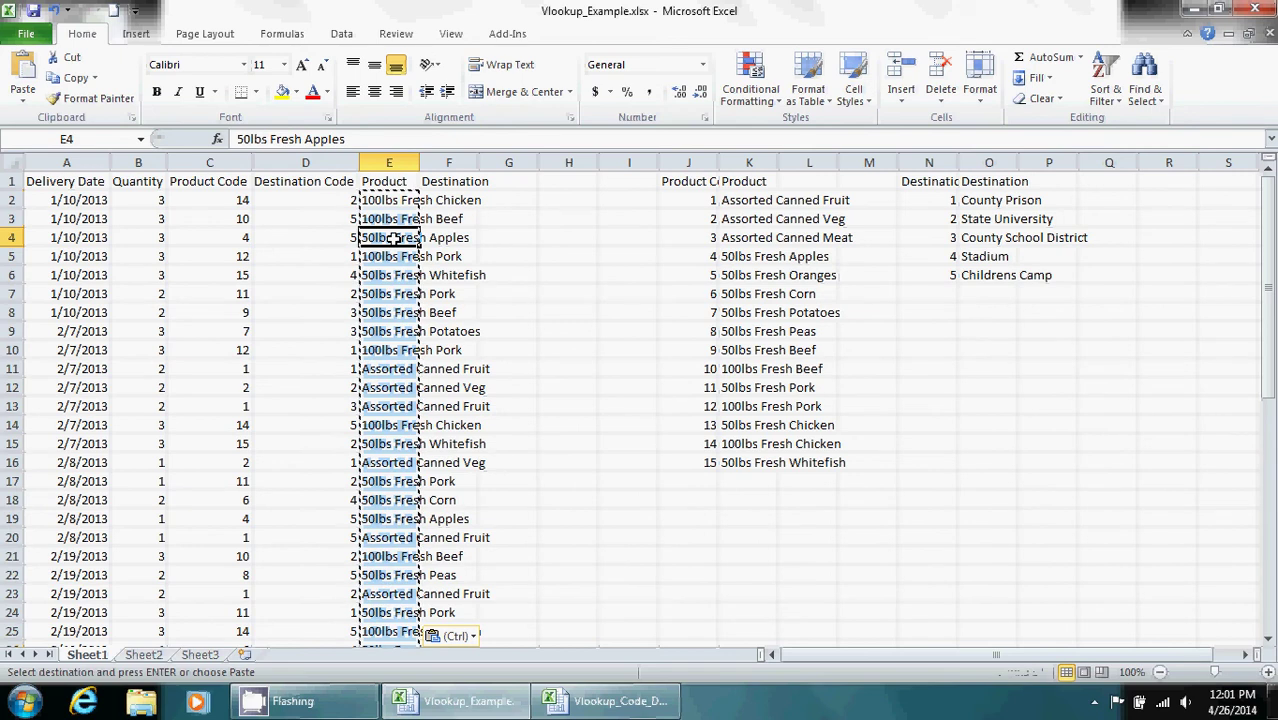
click(395, 314)
click(397, 405)
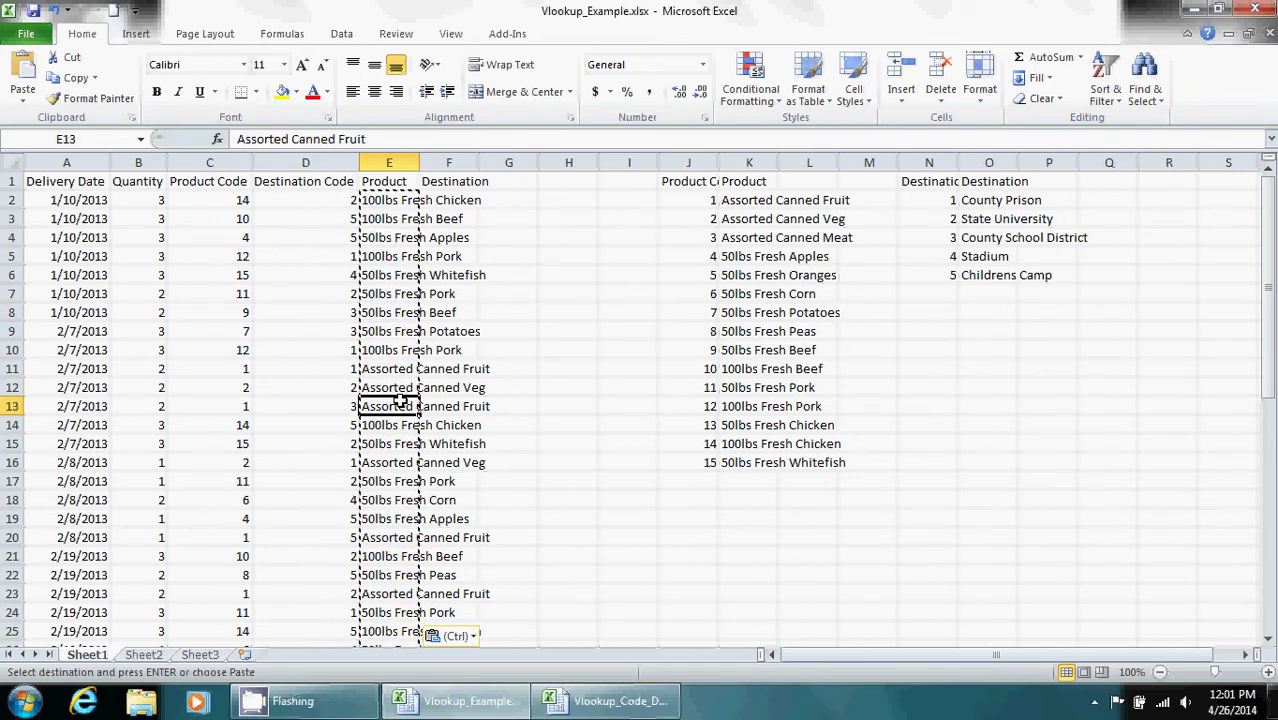
click(403, 274)
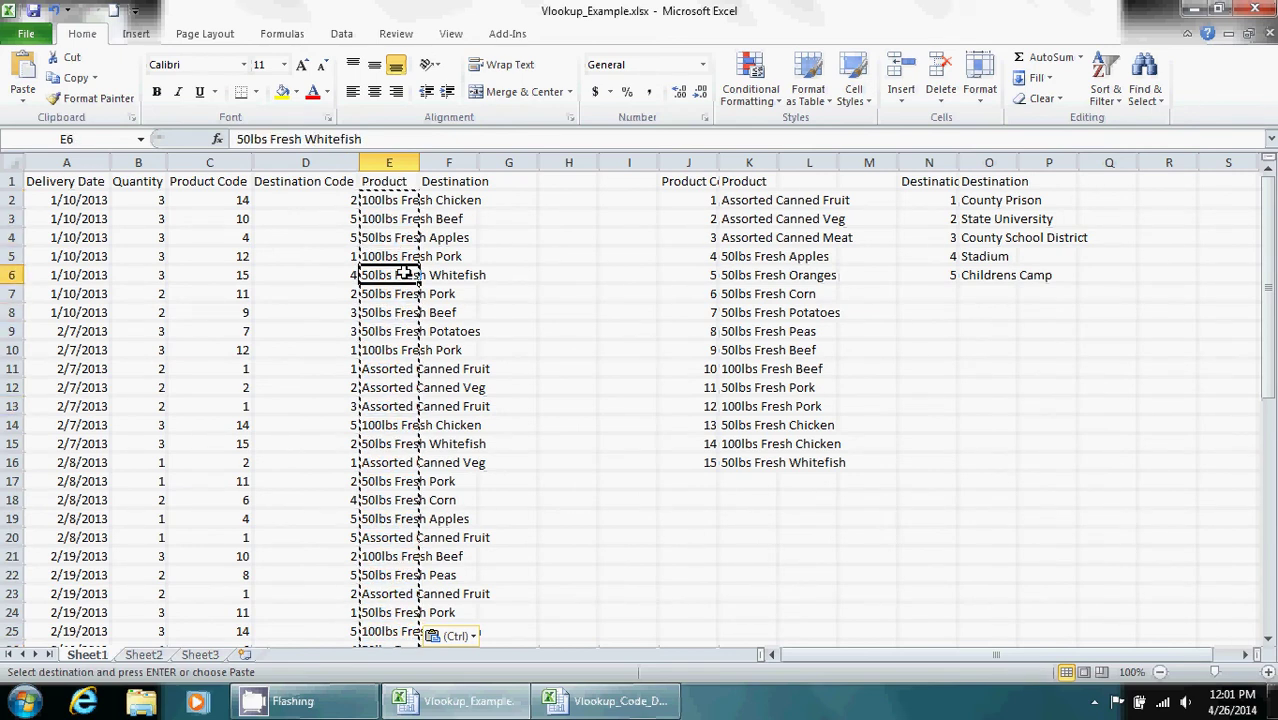
double_click(419, 162)
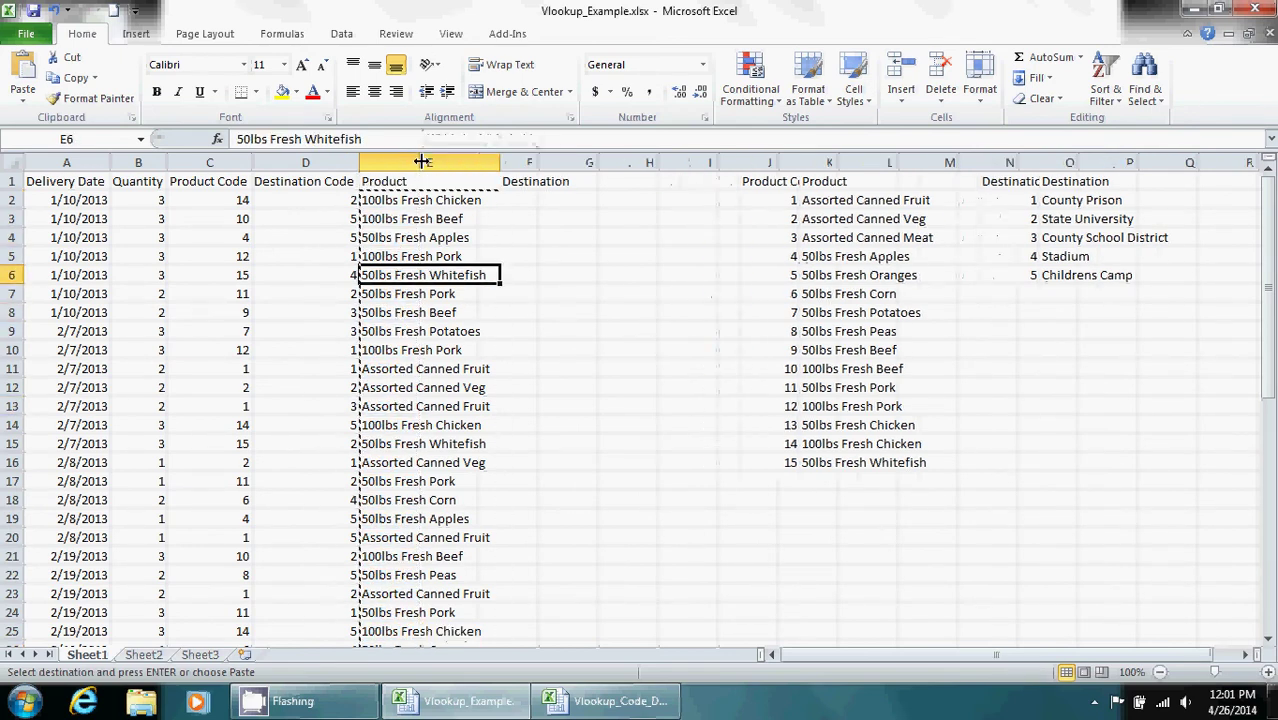
- Retest C4 with code 5, restore it to 4, and begin a =VLOOKUP formula in F2
click(235, 239)
text(5)
key(Return)
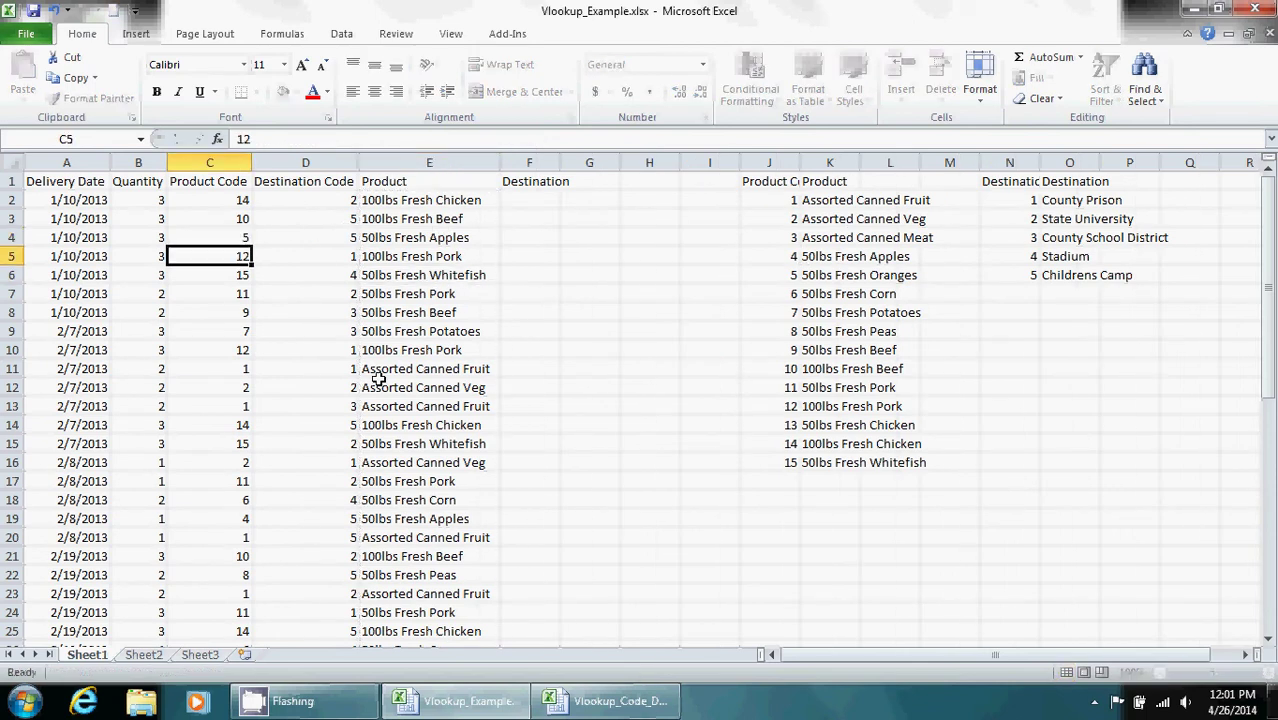
key(Up)
text(4)
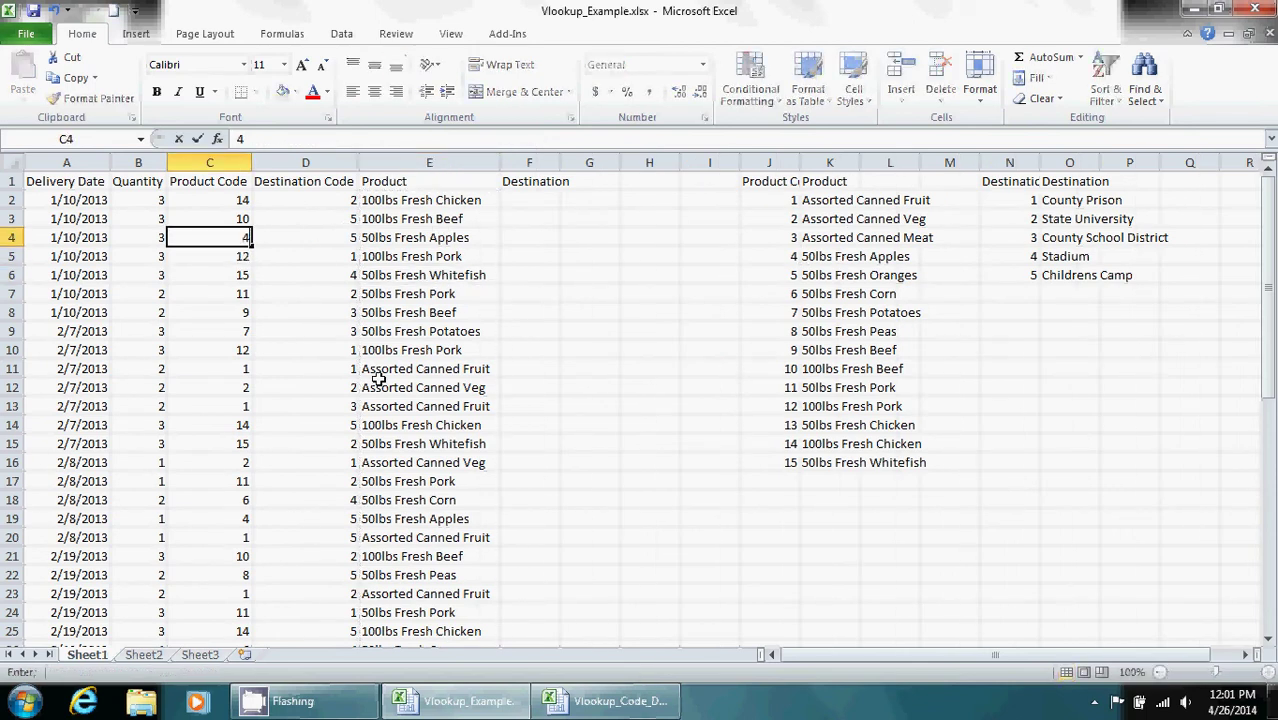
key(Return)
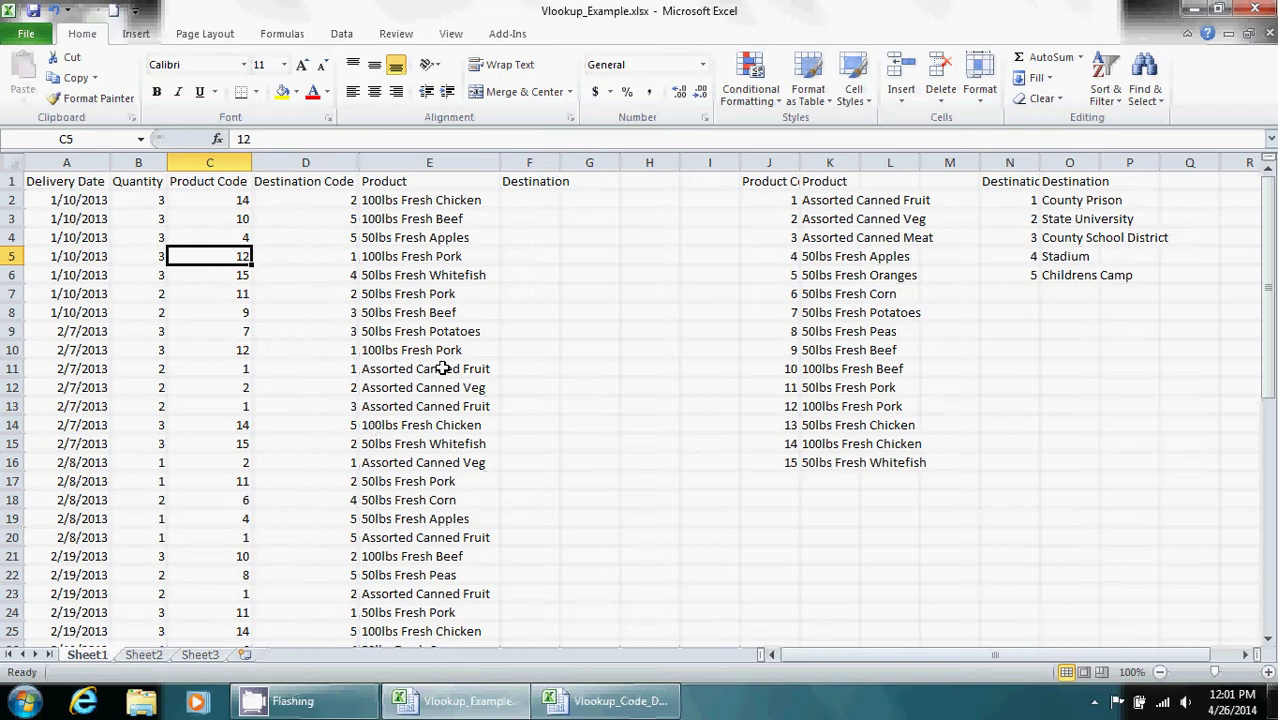
click(529, 198)
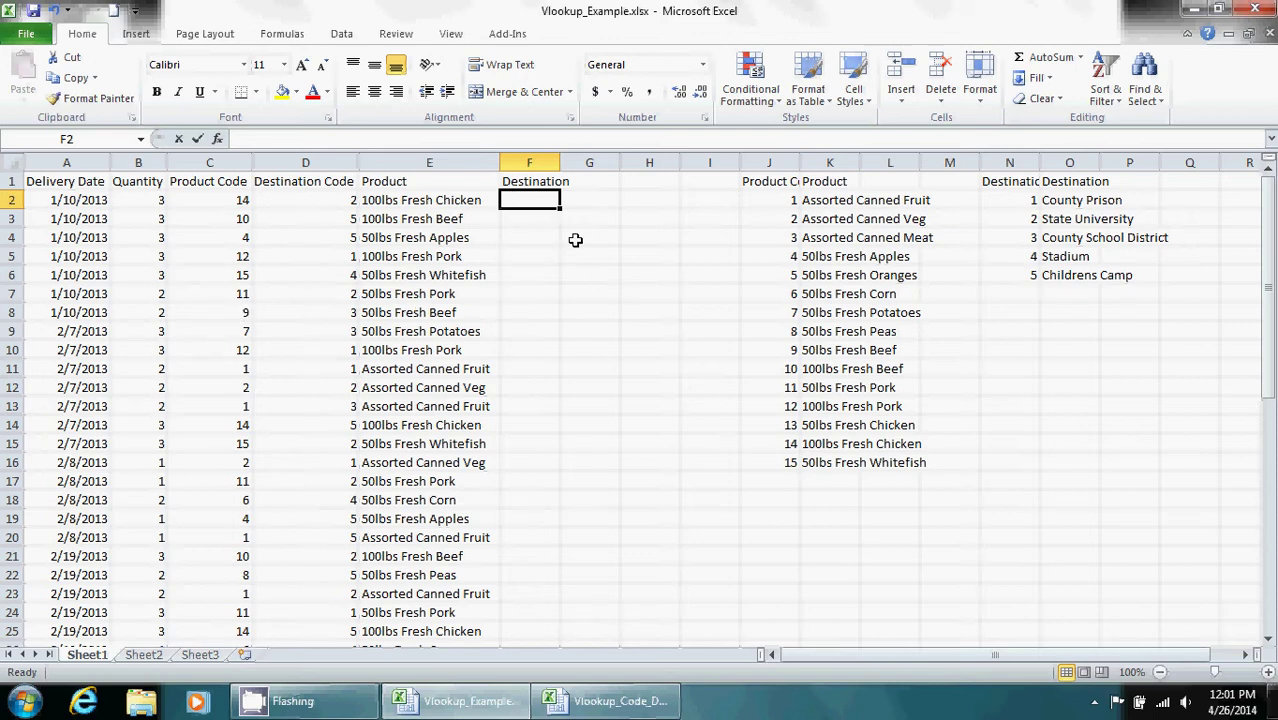
text(=vl)
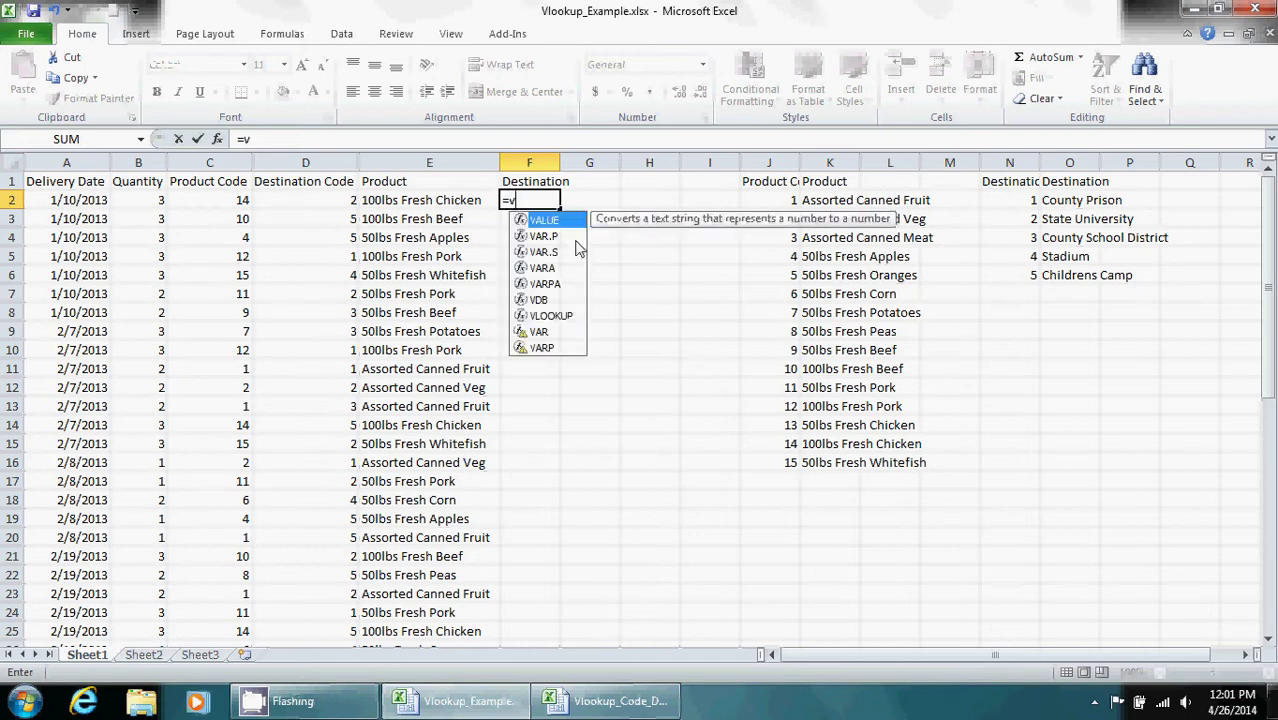
- Enter =VLOOKUP(D2,N1:O6,2,FALSE) in F2 to look up the destination code
double_click(555, 229)
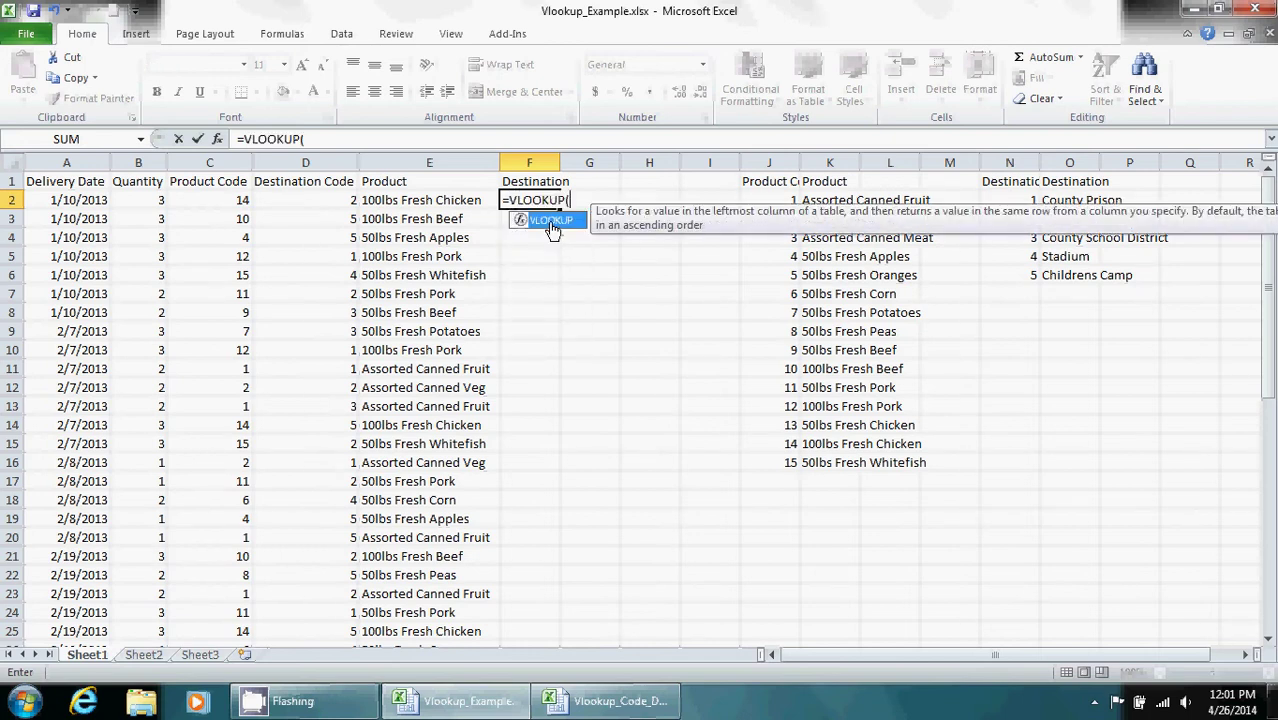
click(306, 200)
text(,)
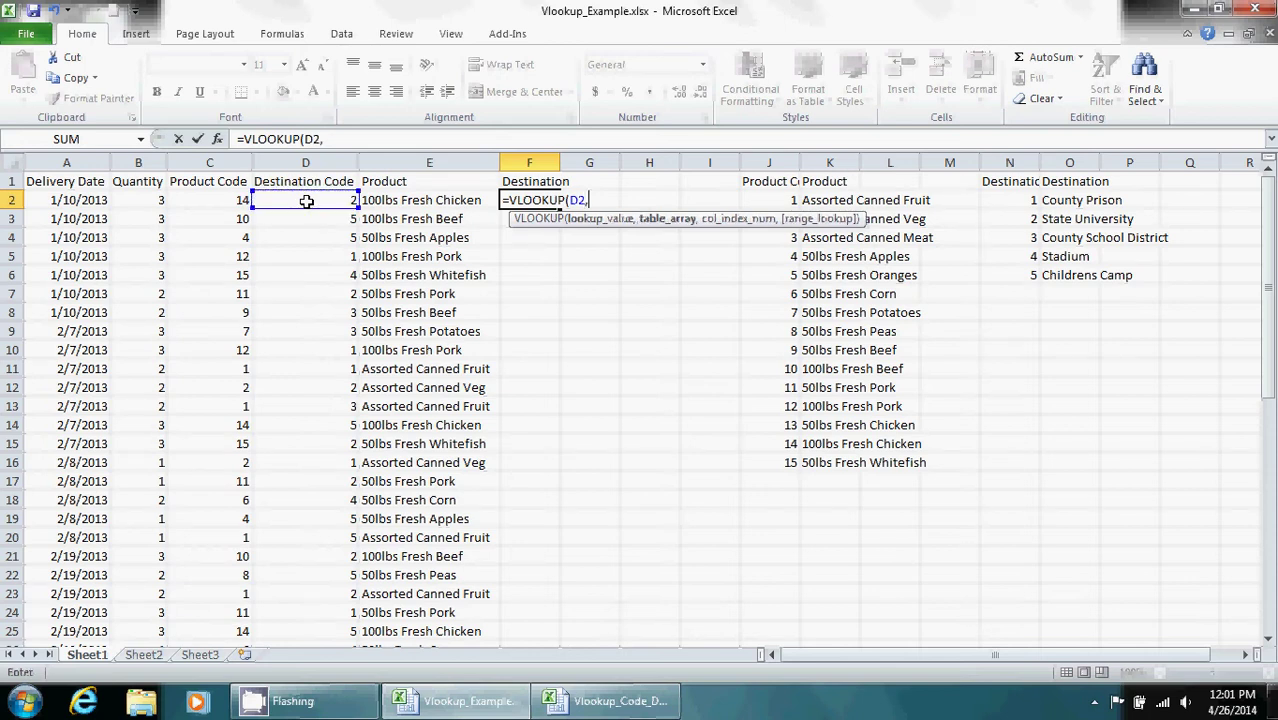
drag(997, 184, 1052, 275)
text(,)
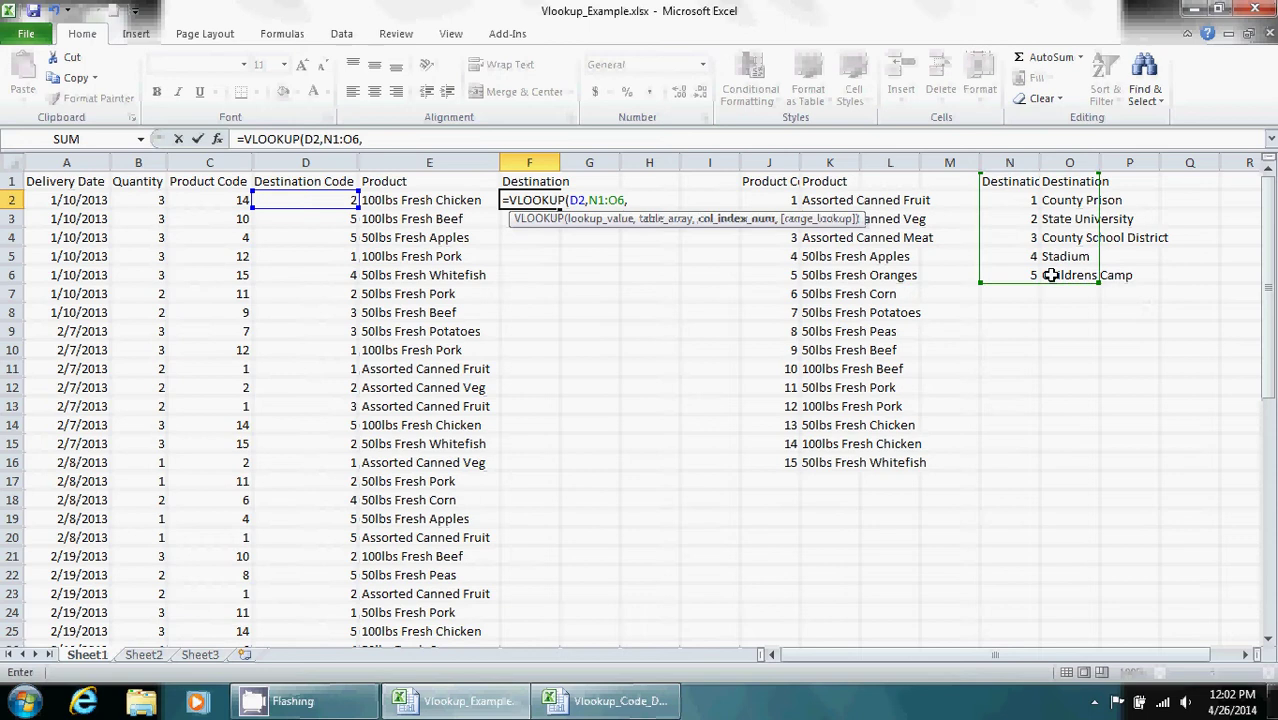
text(2,)
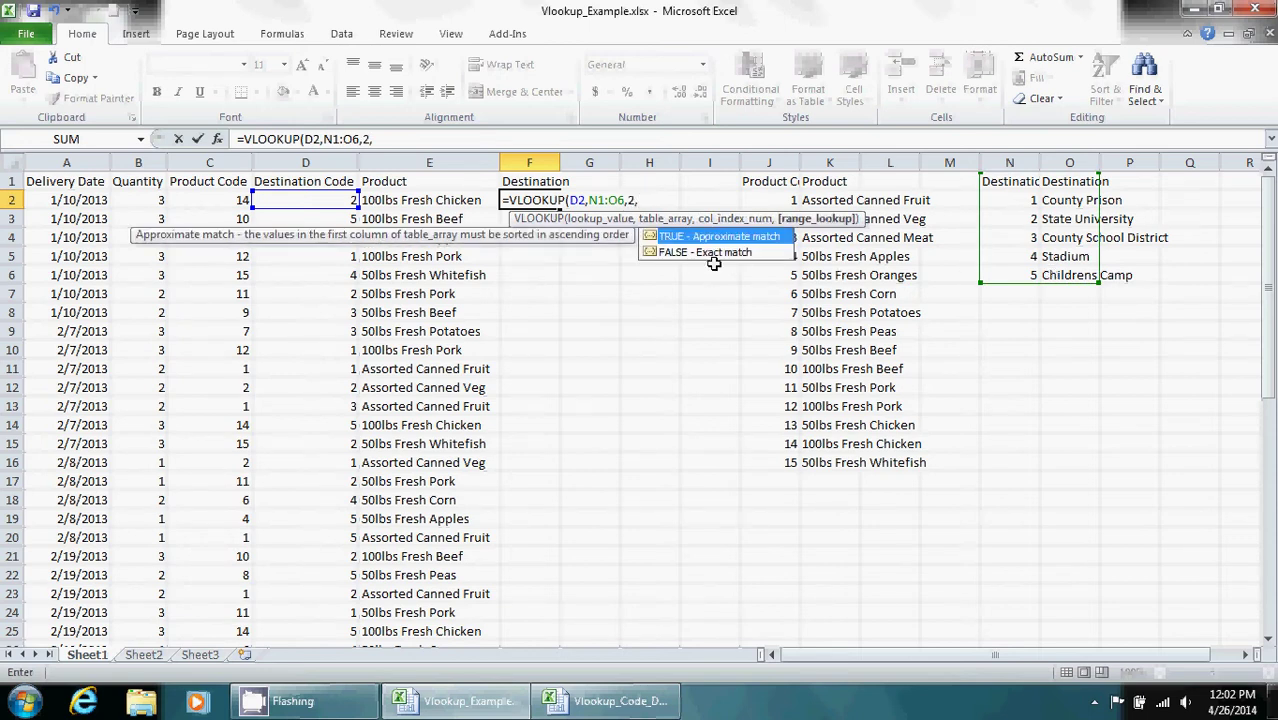
double_click(706, 254)
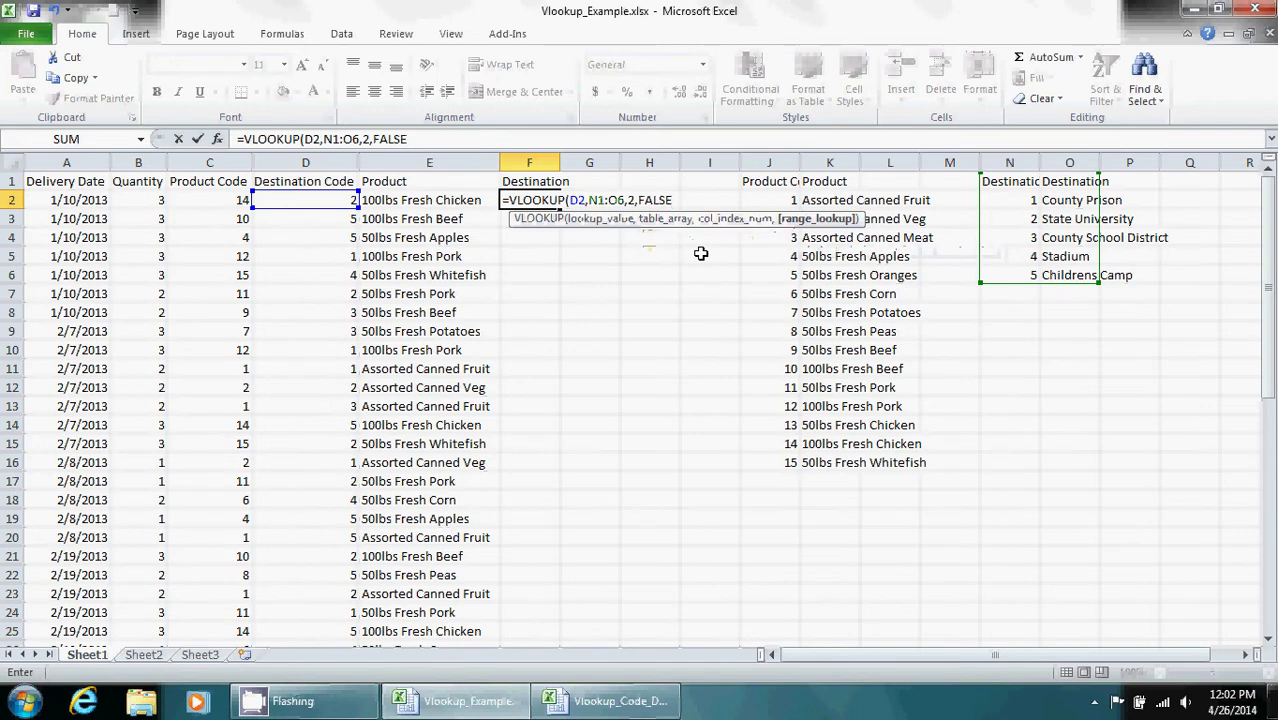
key(Return)
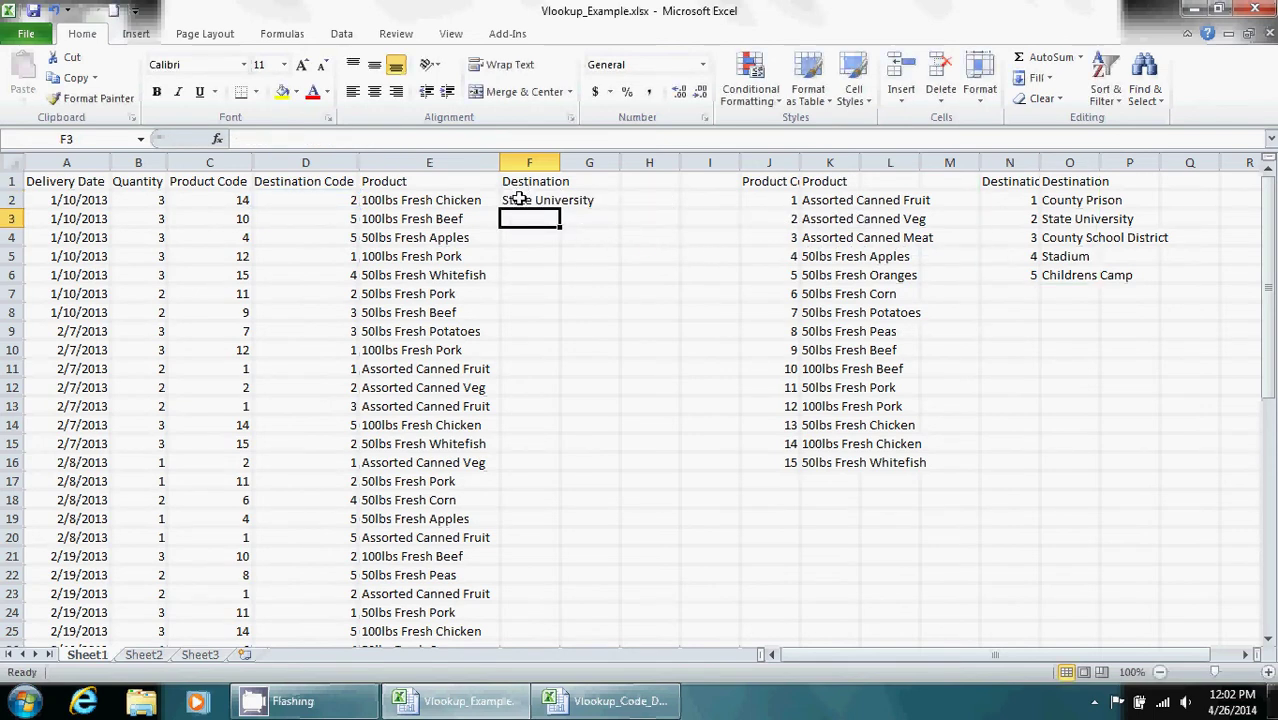
- Anchor F2's table range as $N$1:$O$6
click(515, 200)
click(322, 139)
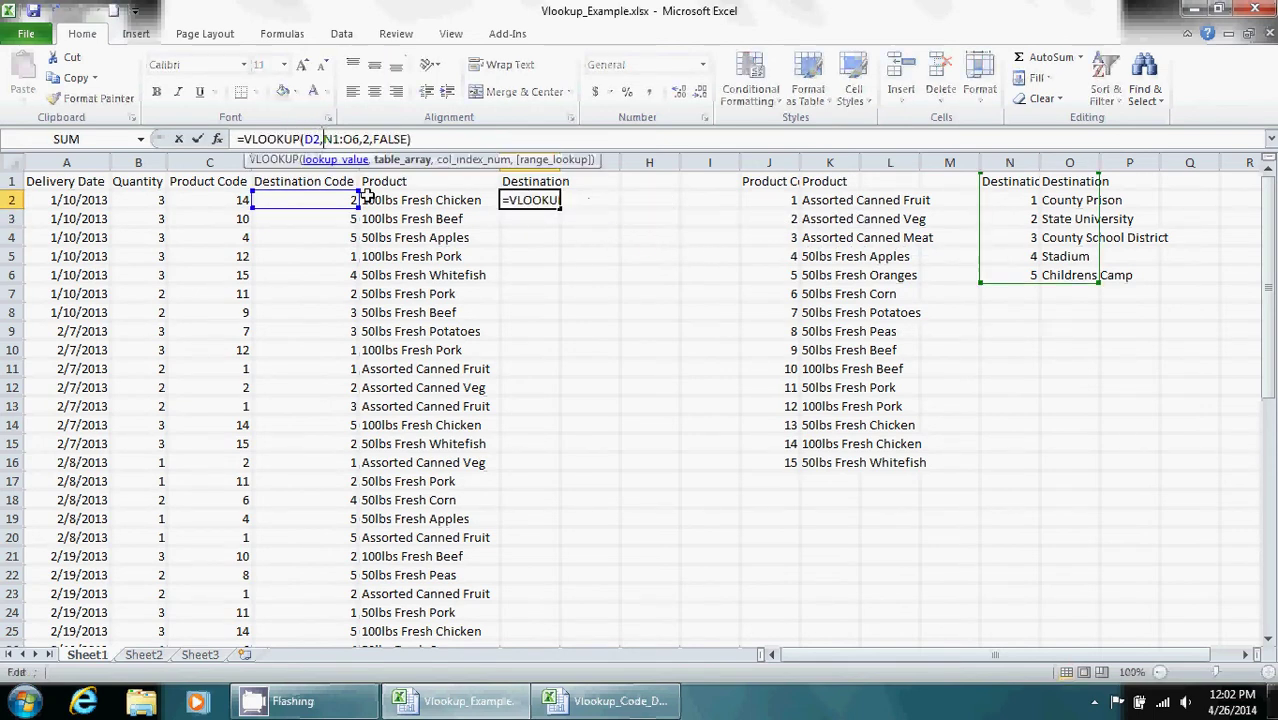
text($)
key(Right)
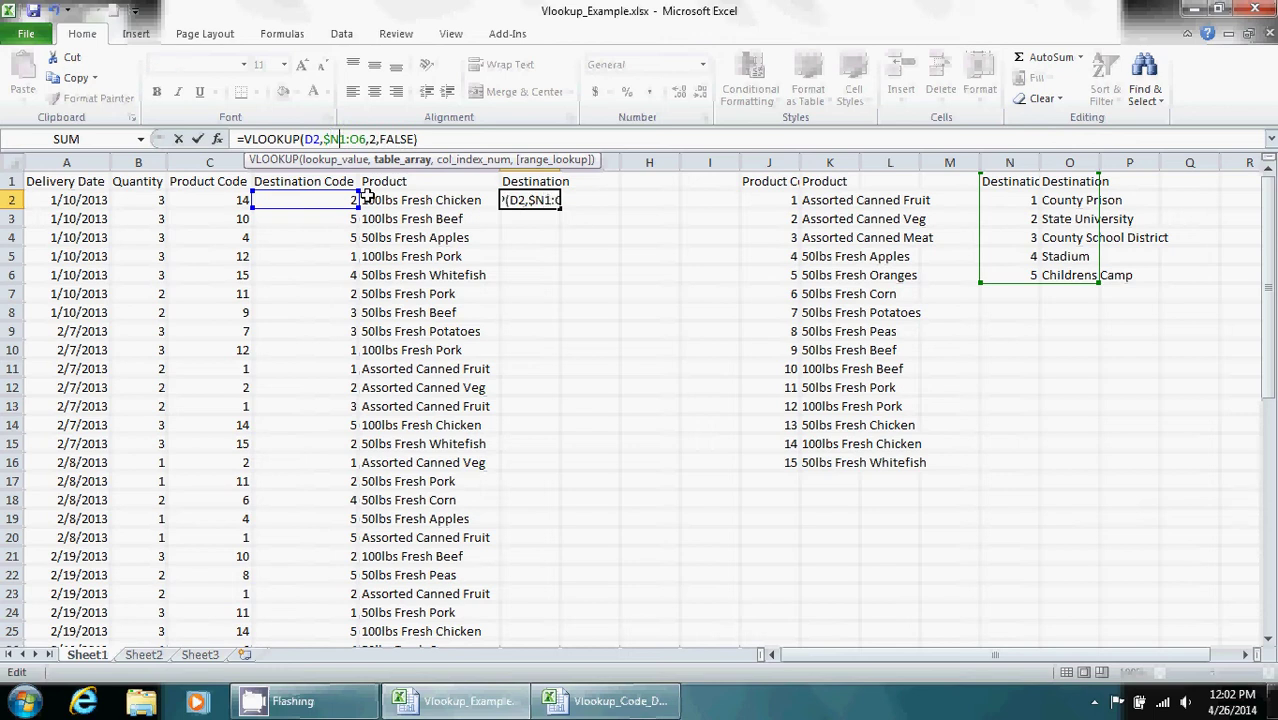
text($)
key(Right)
key(Right)
text($)
key(Right)
text($)
key(Return)
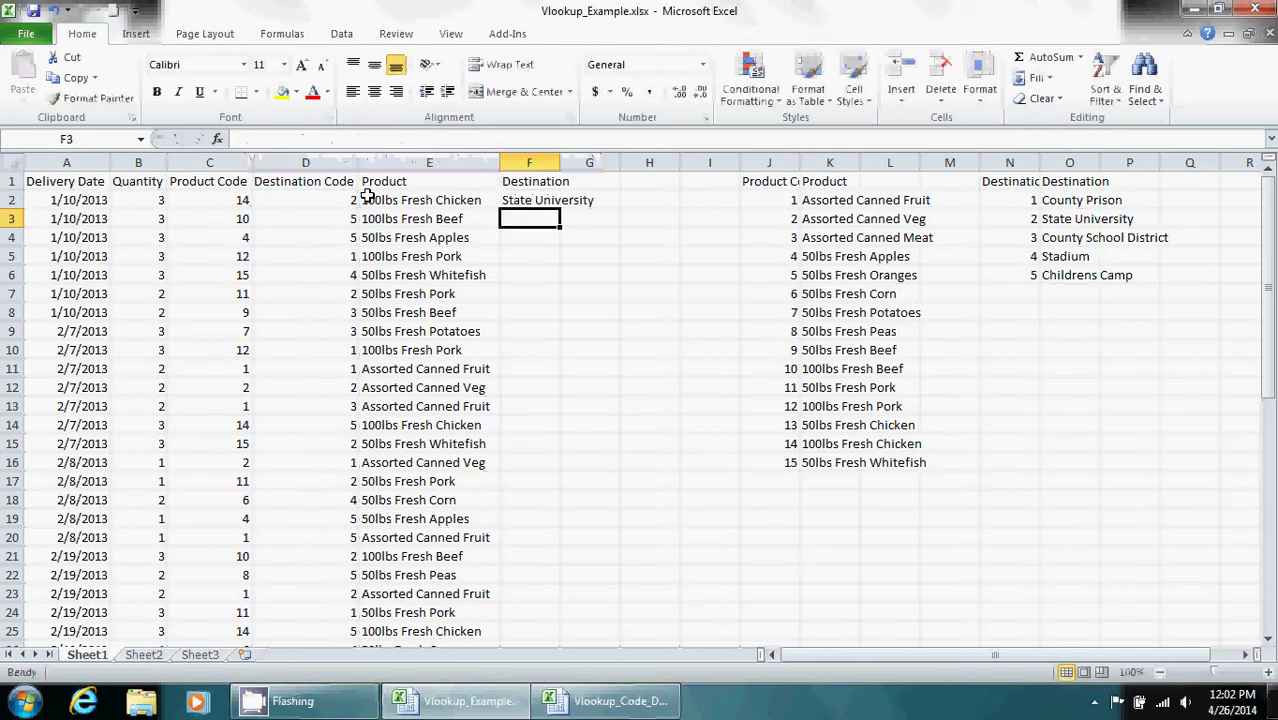
- Fill the lookup down the Destination column and paste it back as values
click(540, 200)
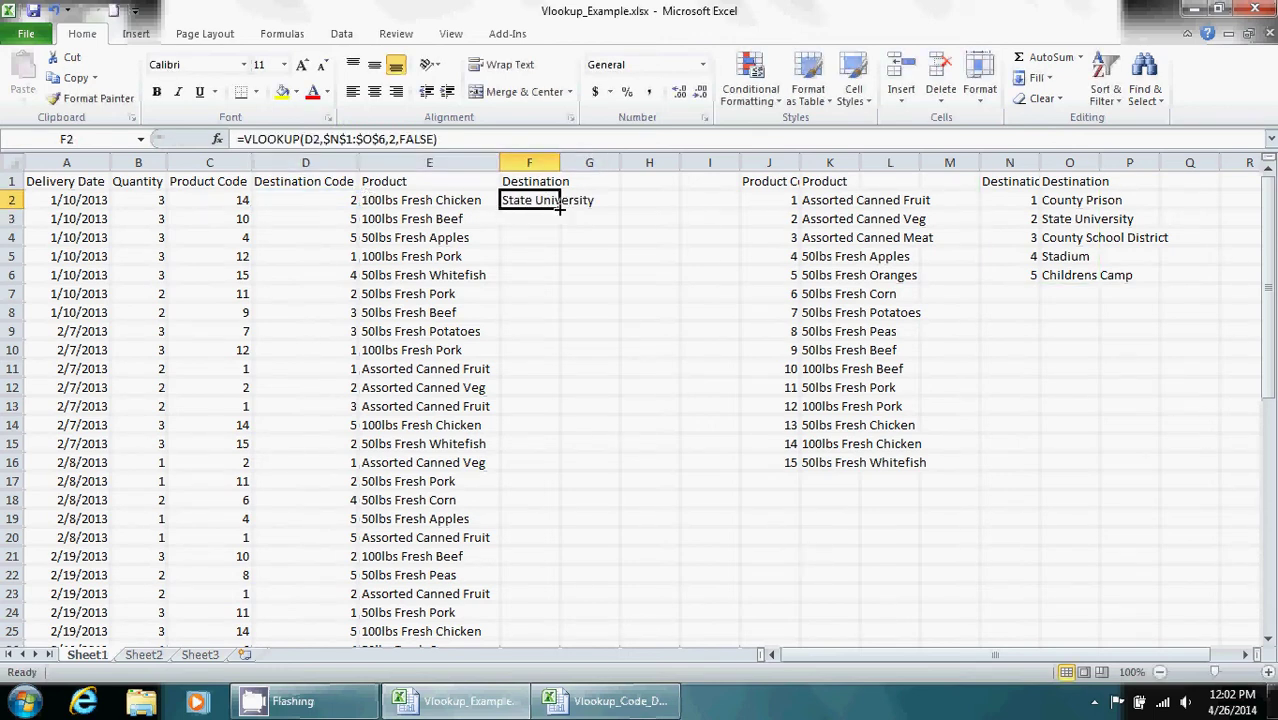
double_click(560, 209)
right_click(529, 322)
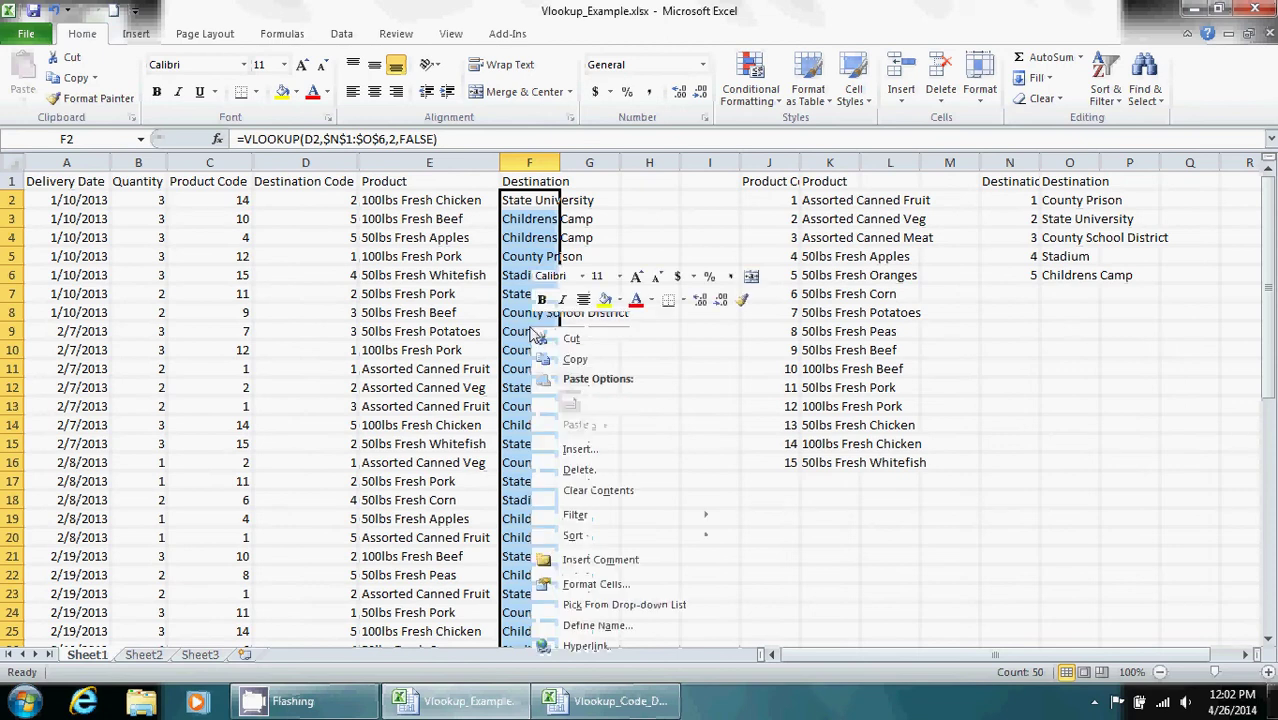
click(565, 362)
right_click(543, 326)
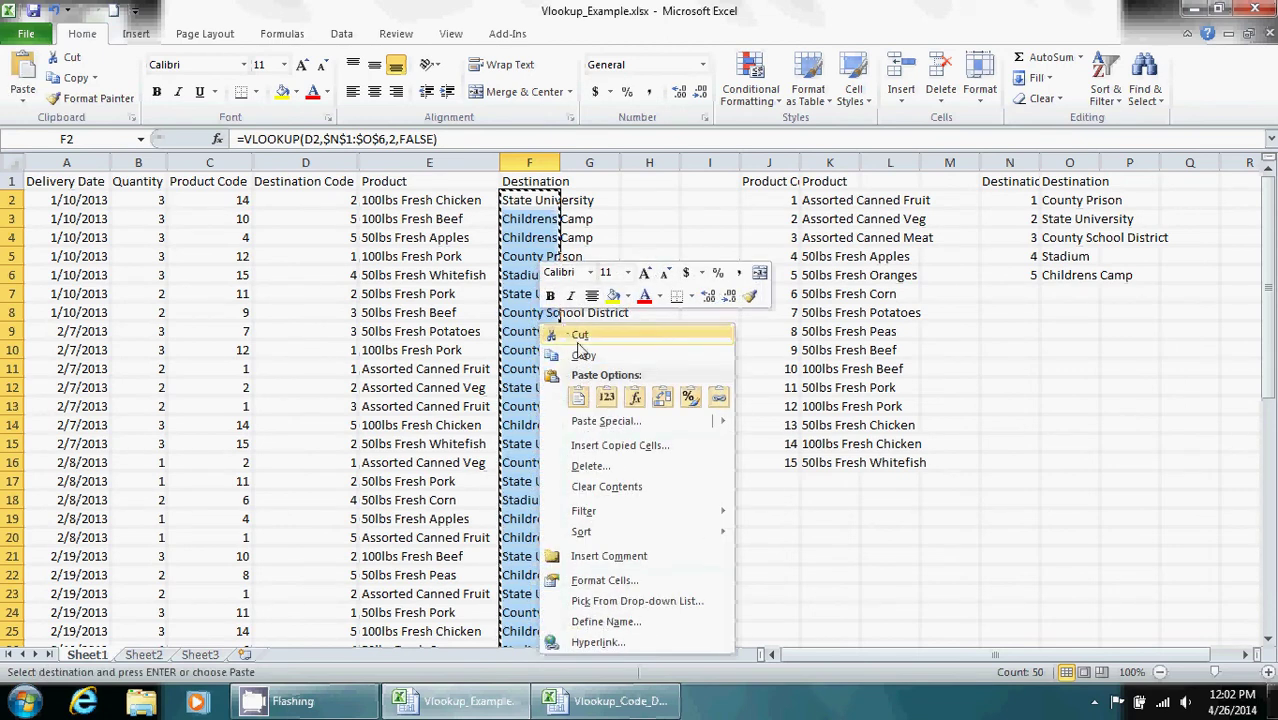
click(610, 400)
- Delete columns I through P, which hold the code lookup tables
click(648, 350)
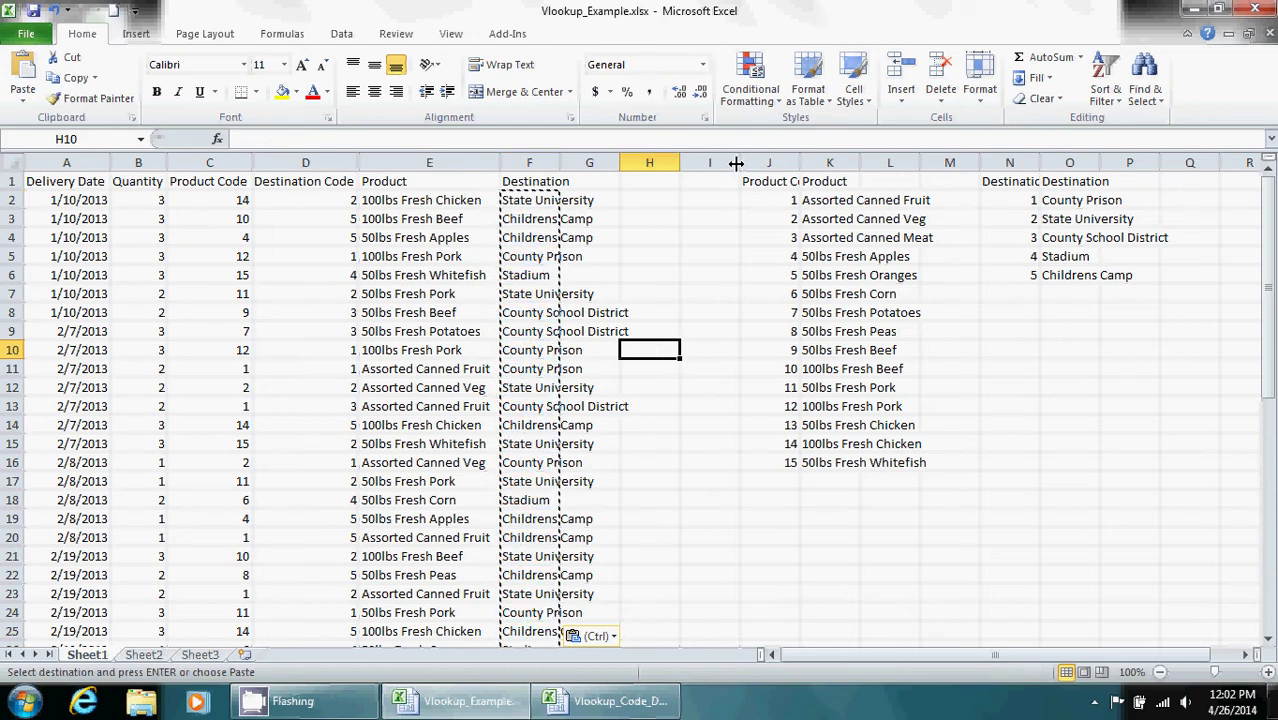
drag(709, 162, 1110, 162)
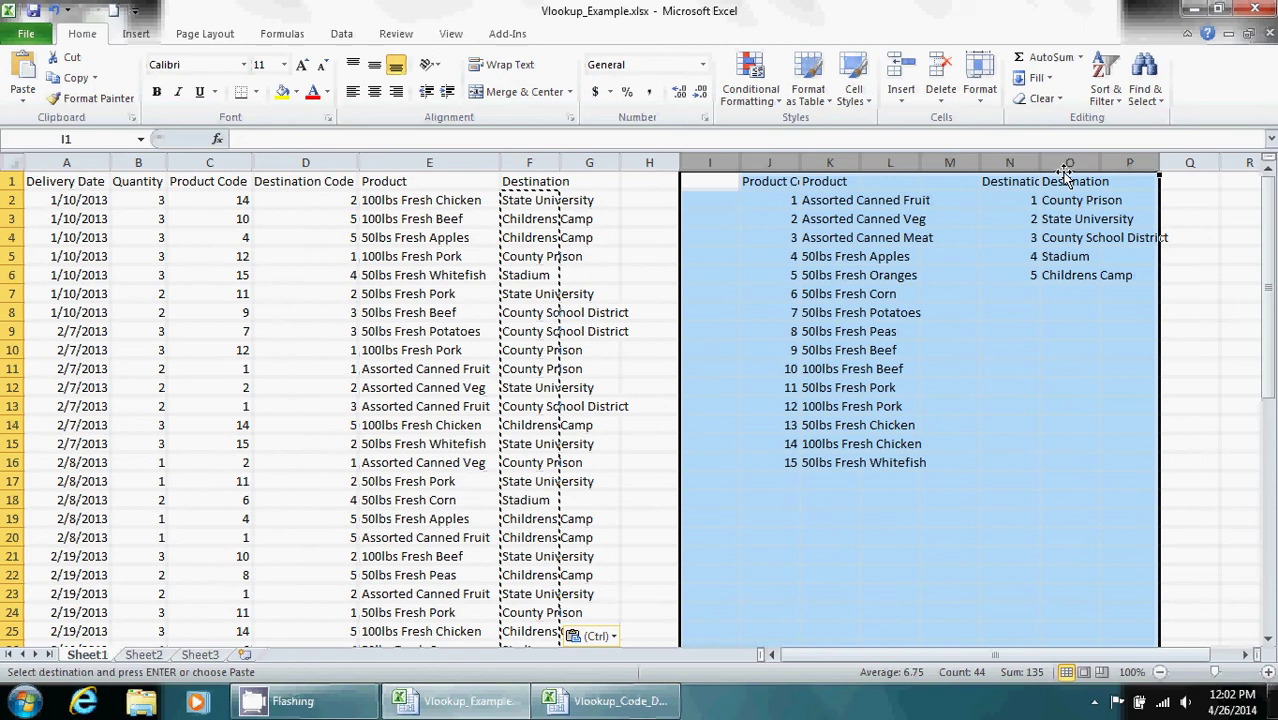
right_click(1058, 163)
click(1105, 311)
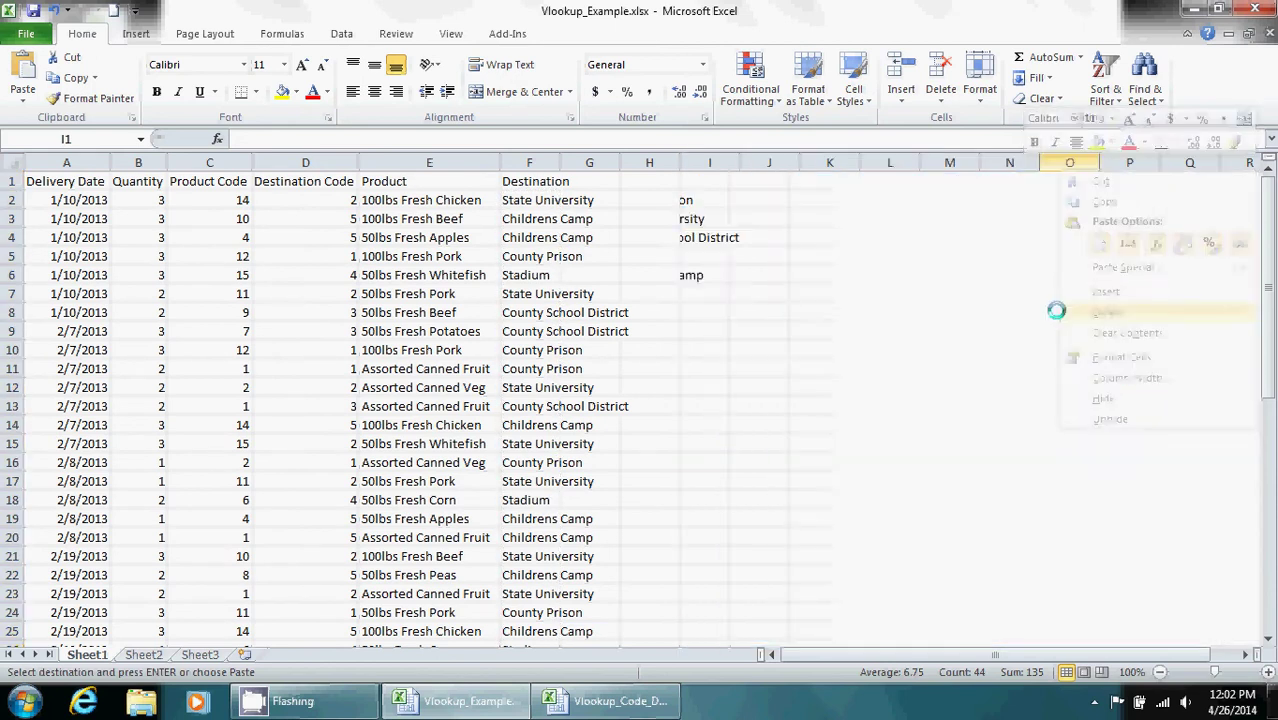
click(744, 271)
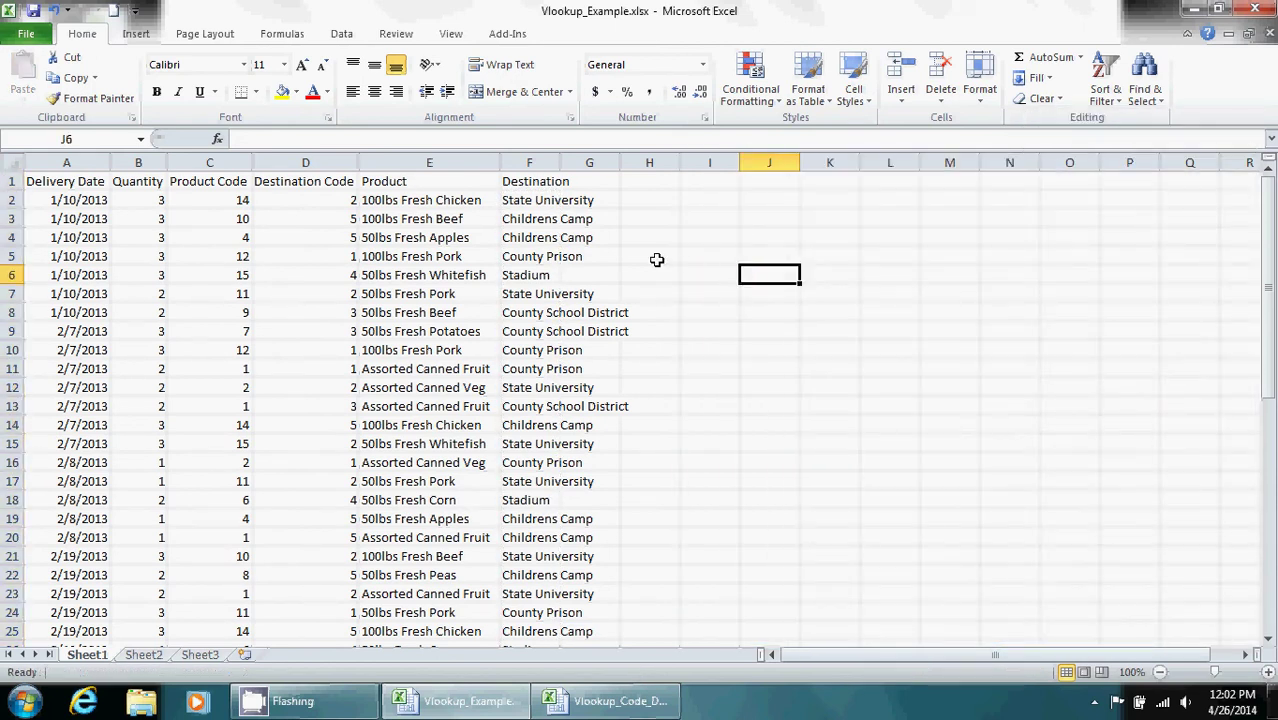
- Autofit the Destination column F to its longest name, then switch to Sheet2
click(539, 267)
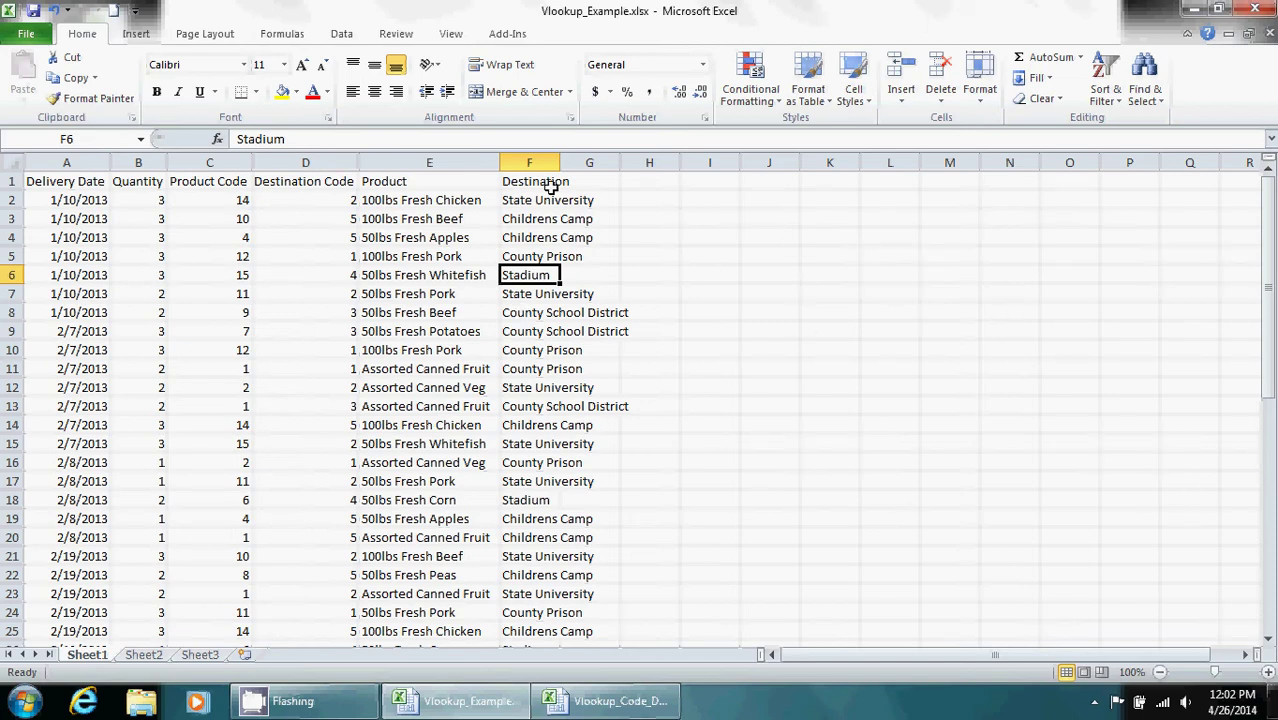
drag(66, 162, 513, 165)
double_click(502, 163)
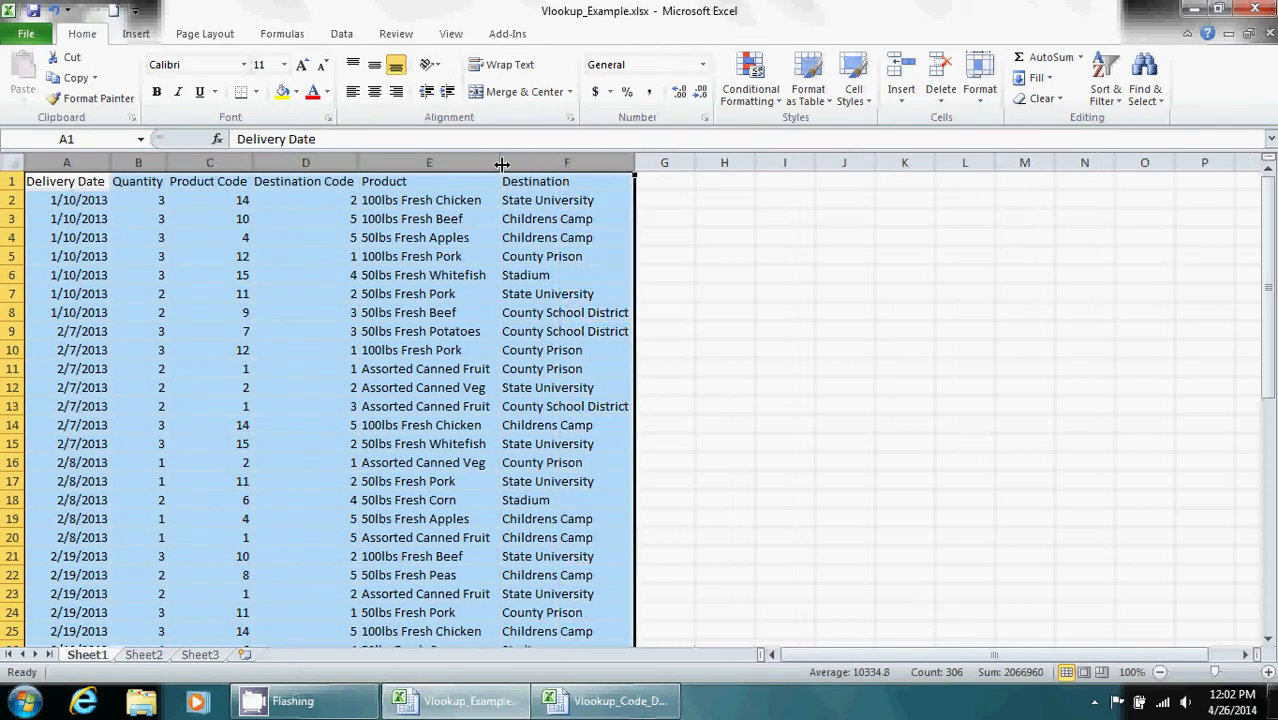
click(608, 328)
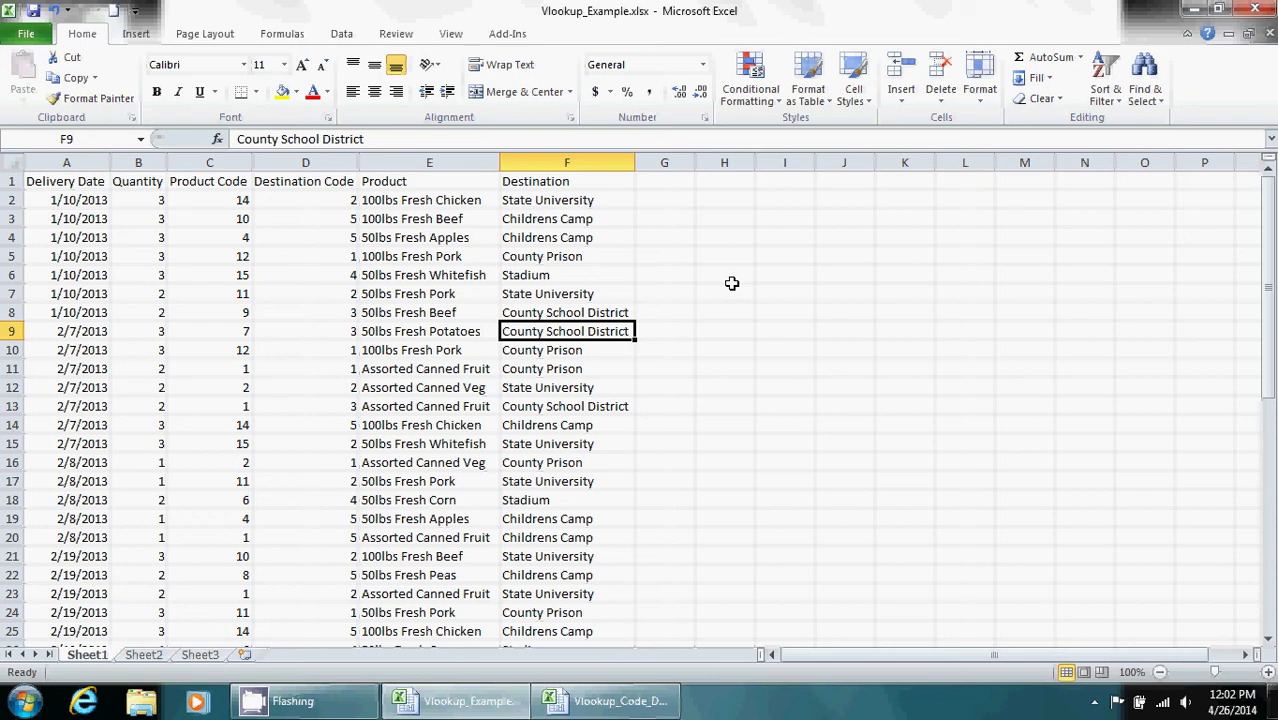
click(150, 658)
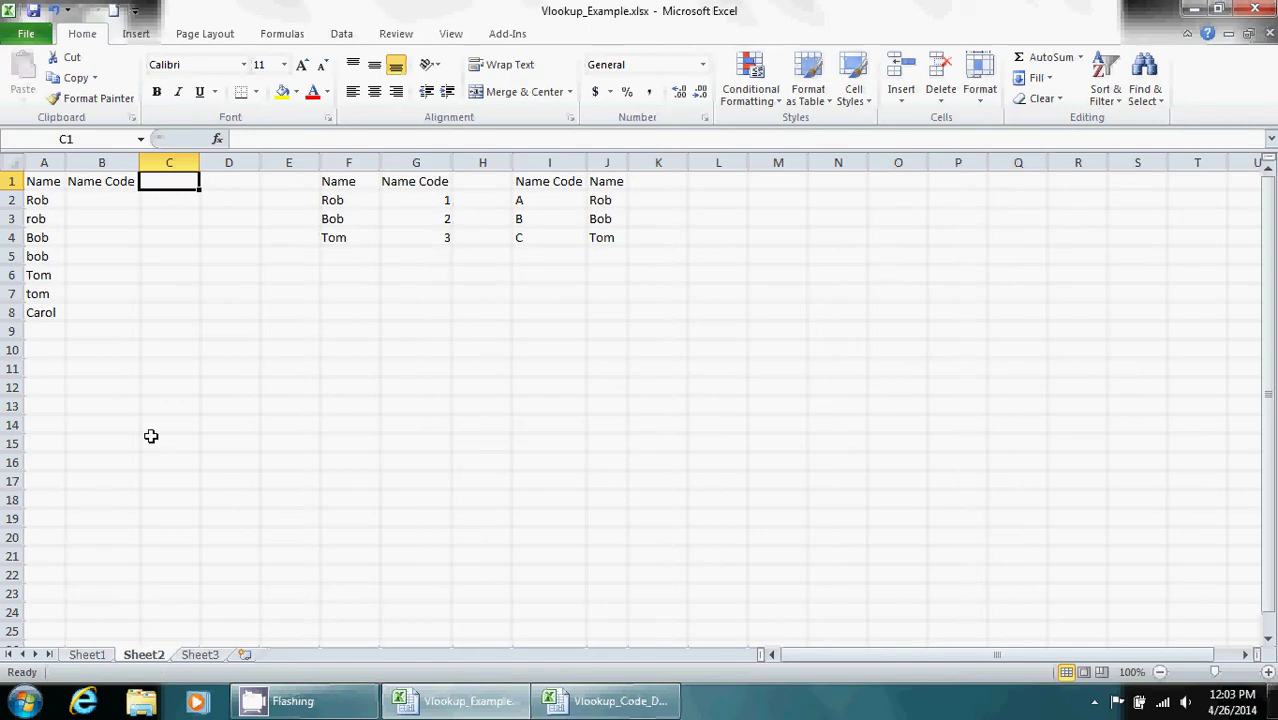
click(48, 222)
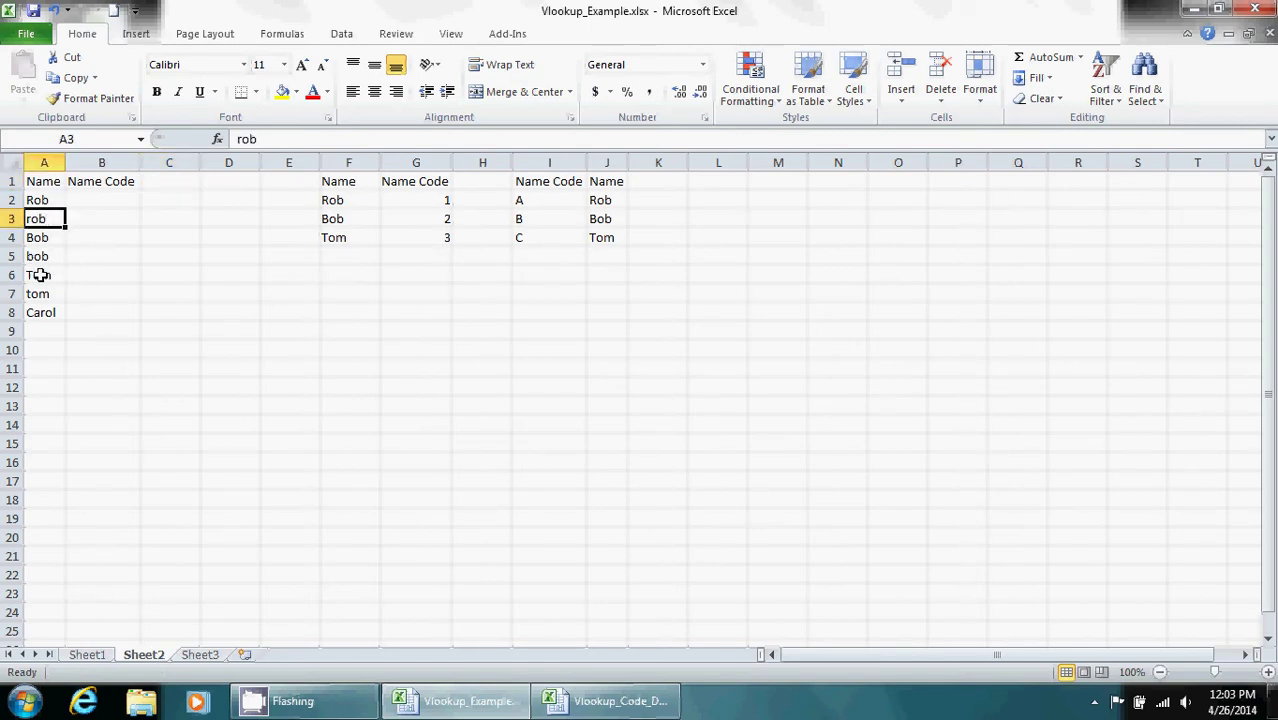
drag(43, 274, 40, 312)
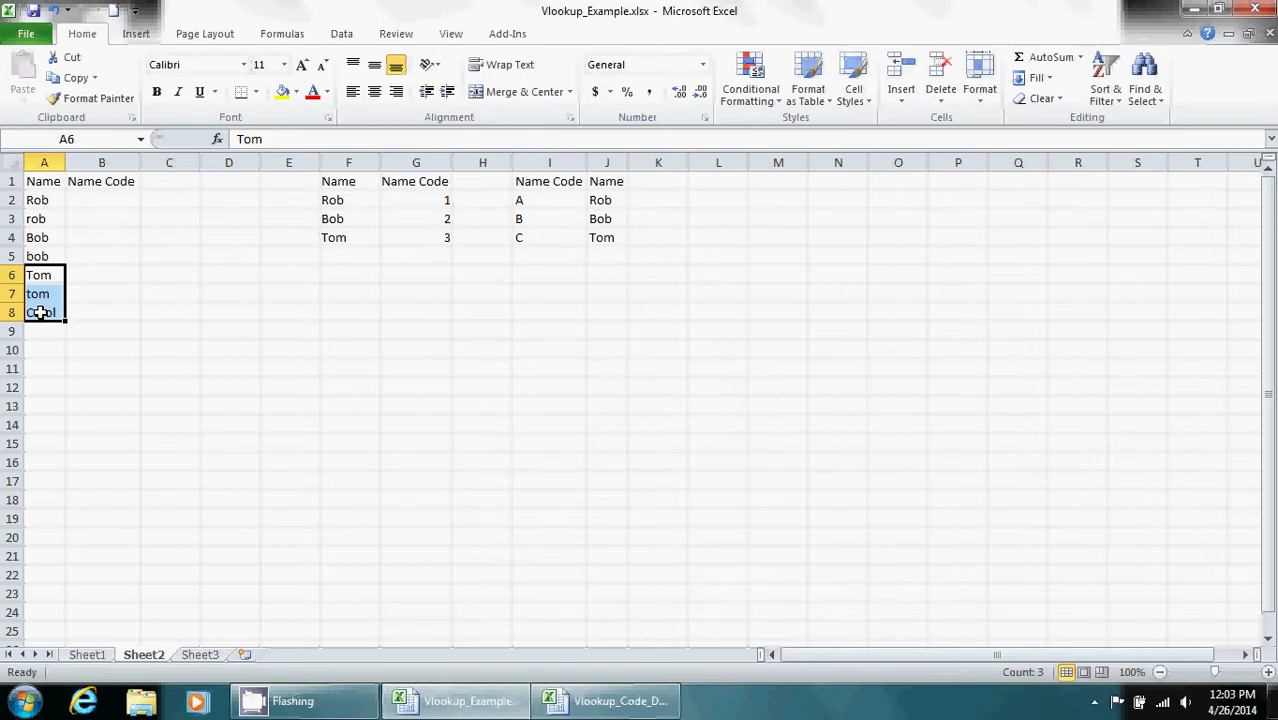
text(T)
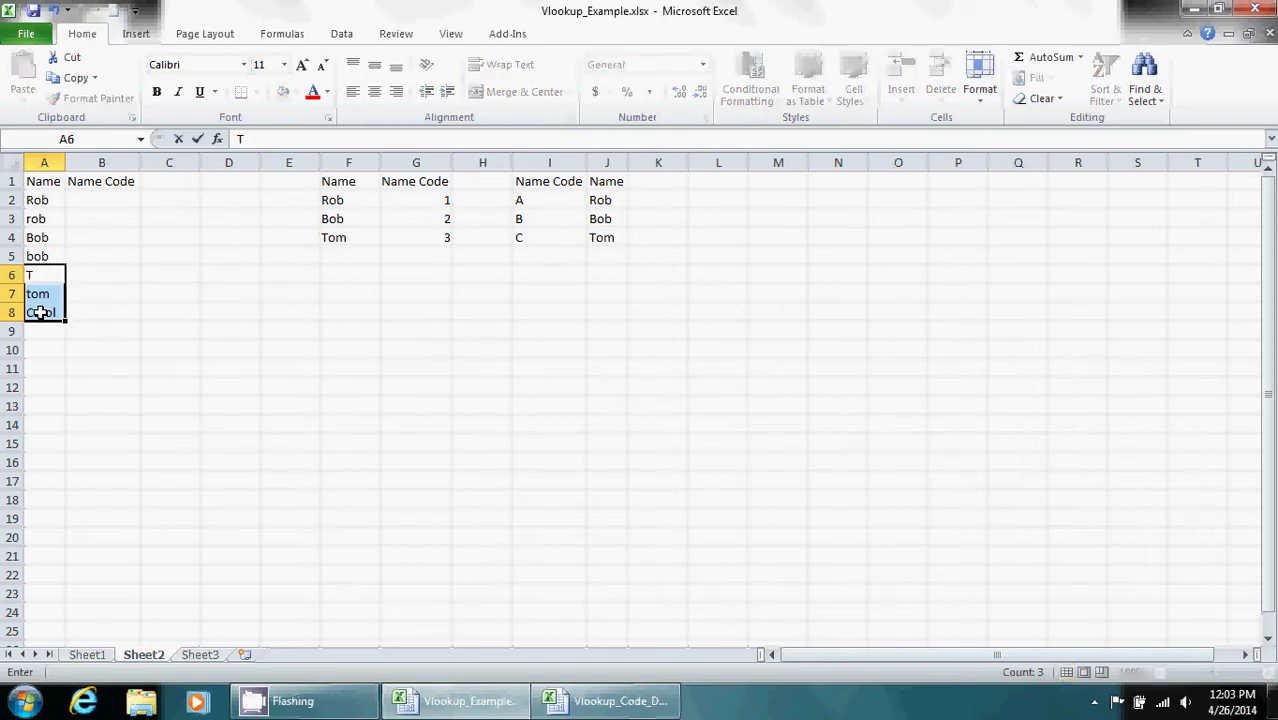
click(98, 366)
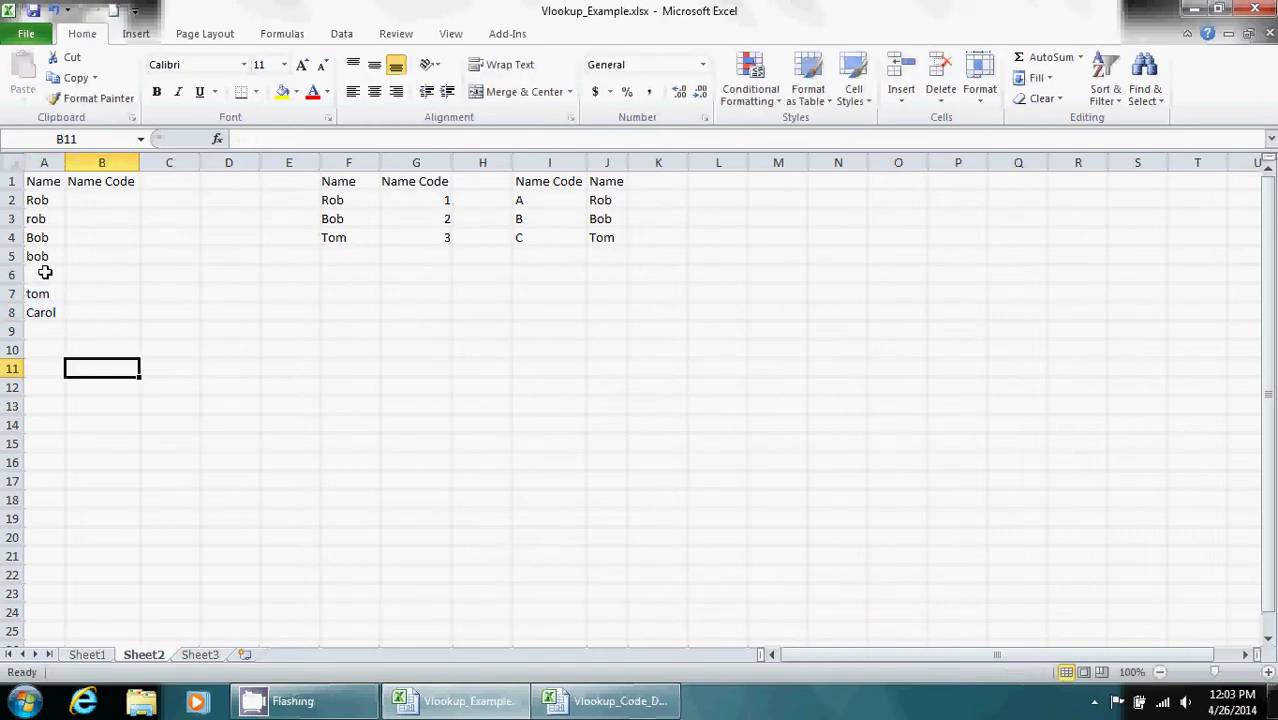
drag(8, 274, 10, 308)
key(Delete)
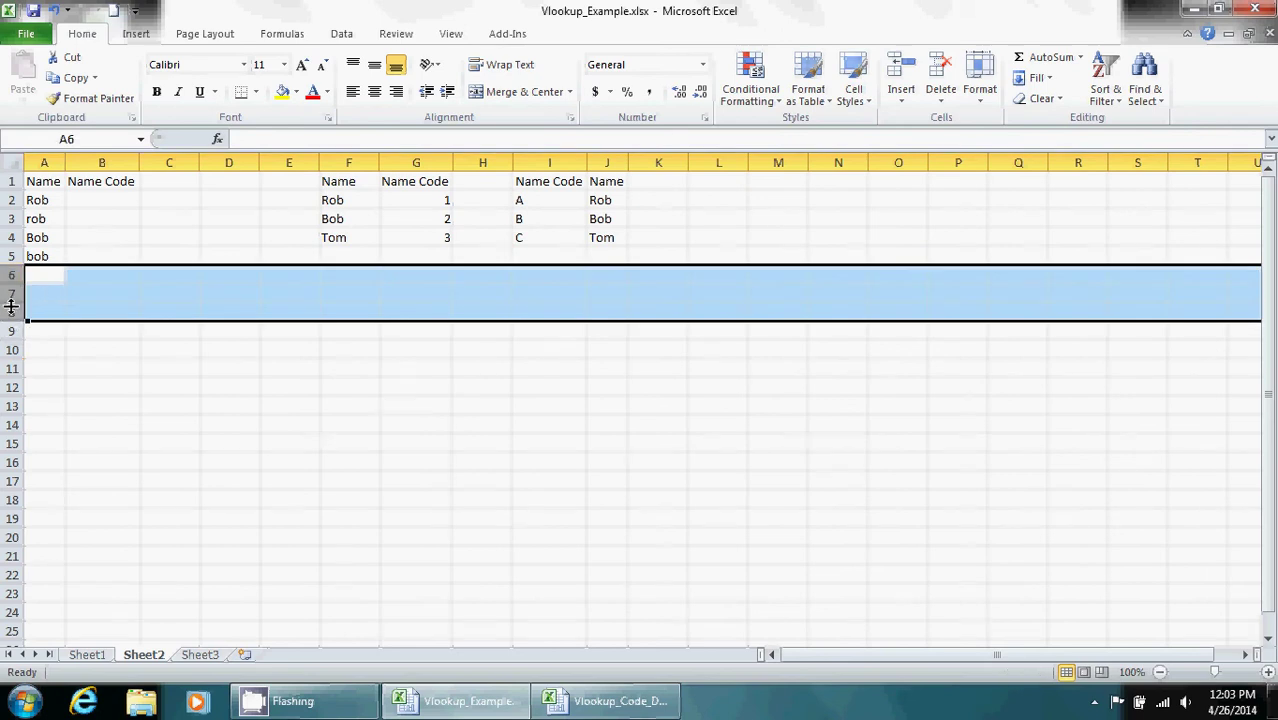
click(68, 290)
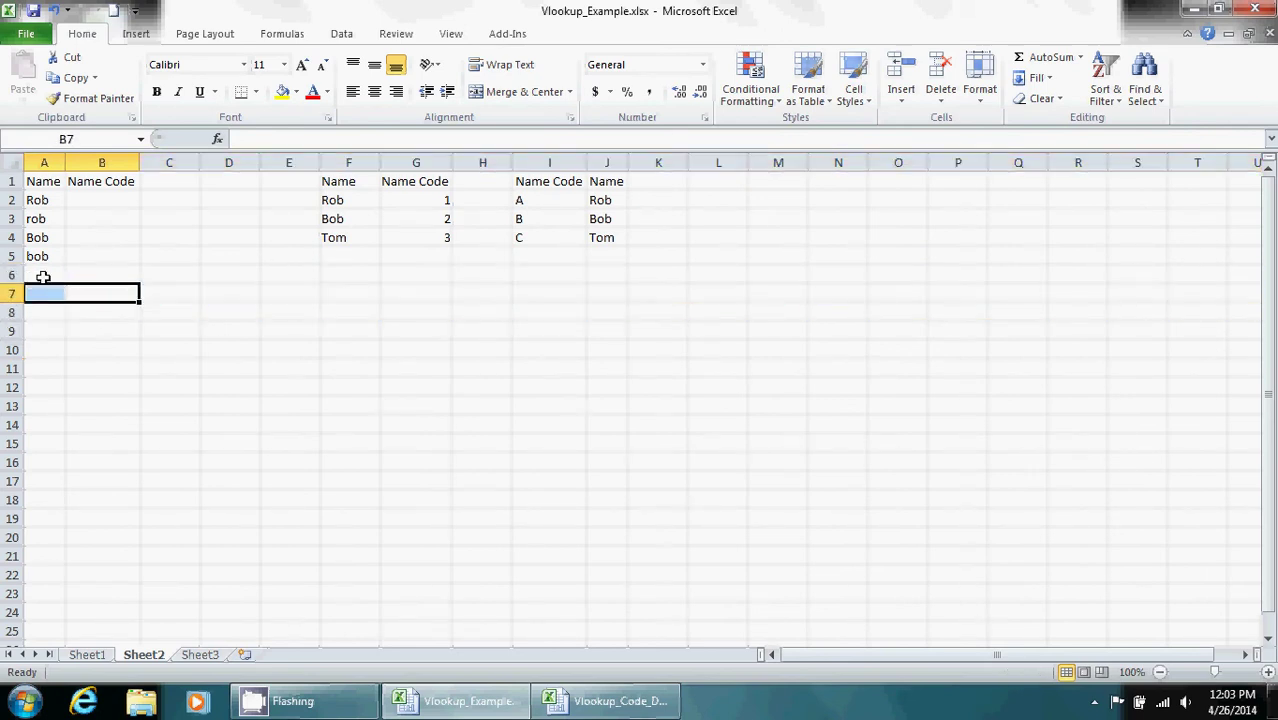
click(43, 277)
text(Tom)
key(Return)
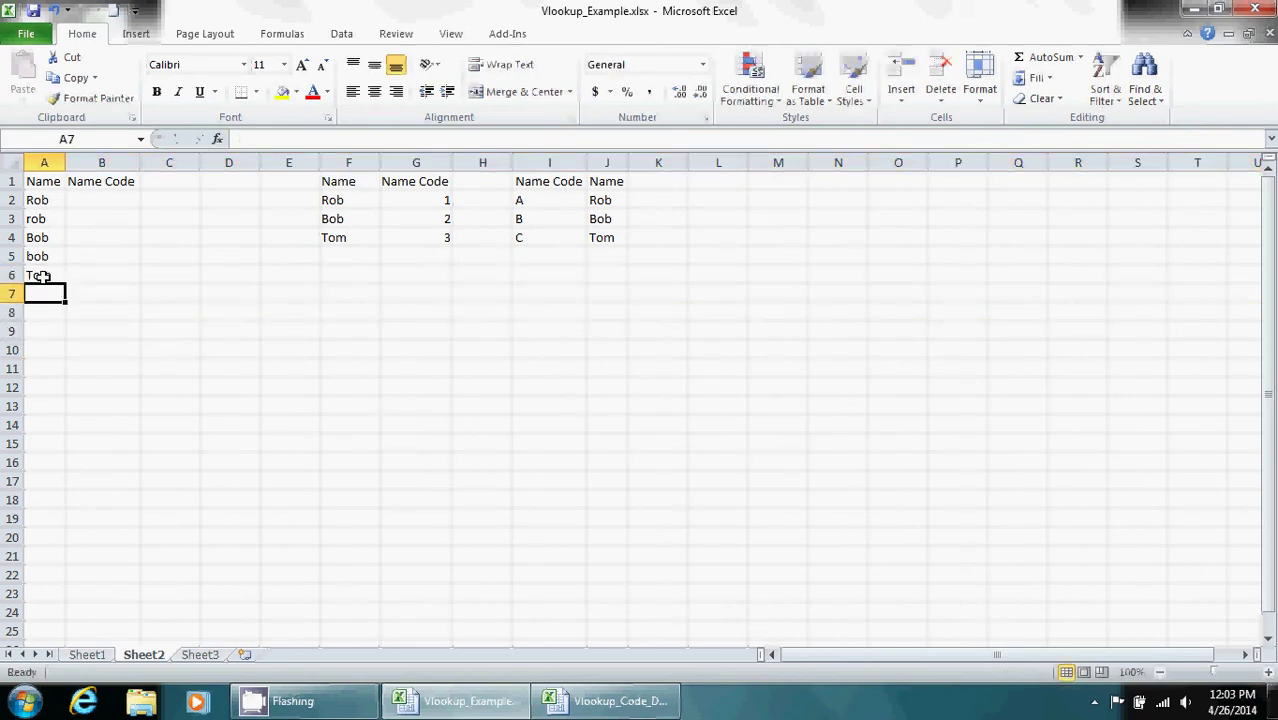
text(tom)
key(Return)
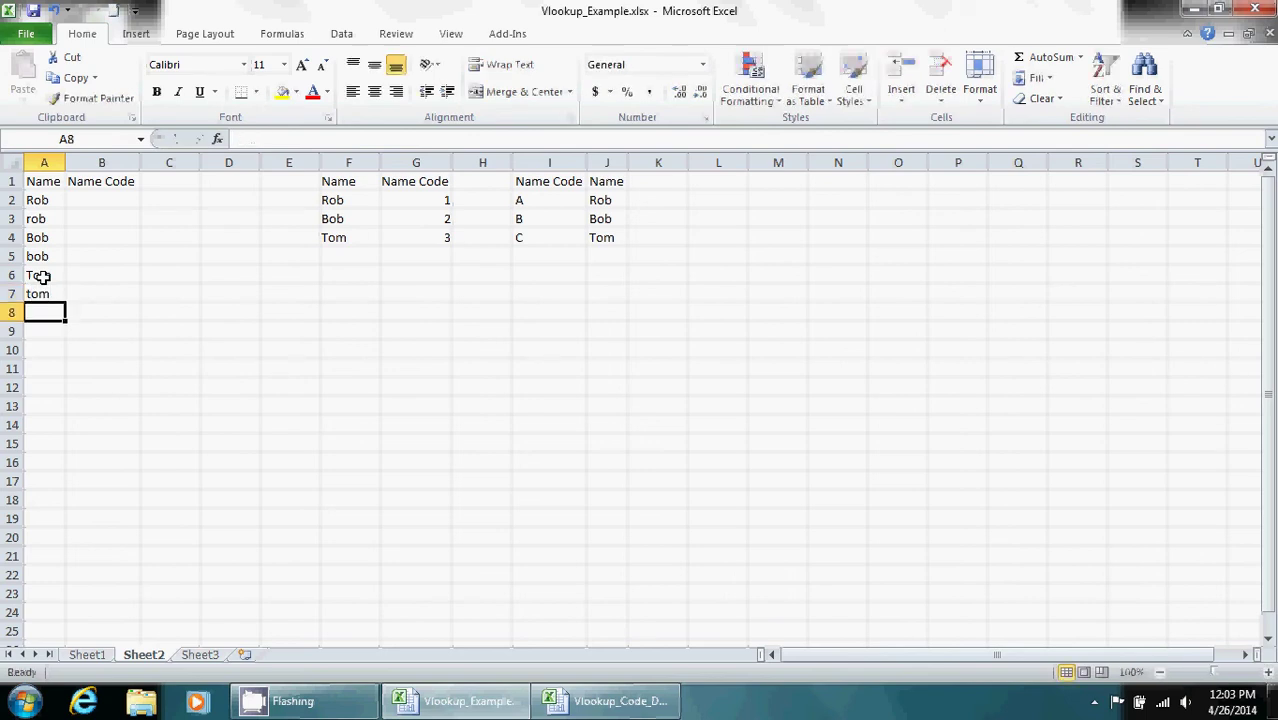
text(Carol)
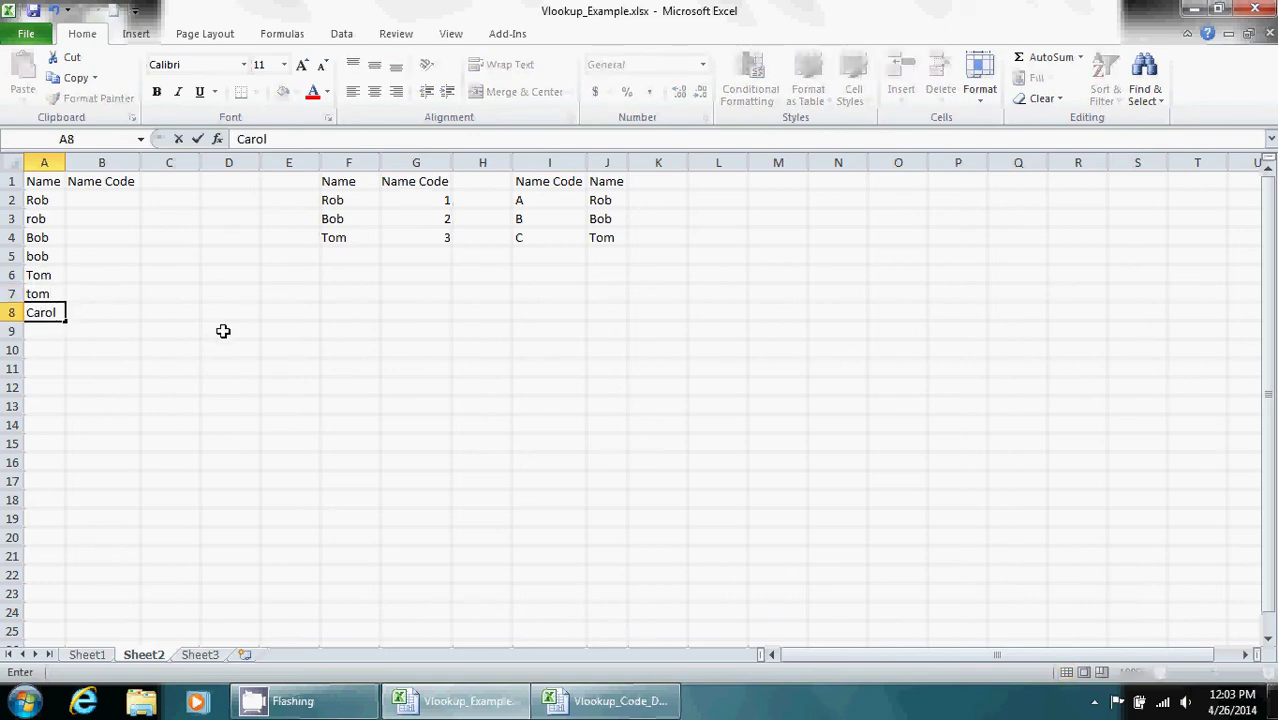
click(222, 331)
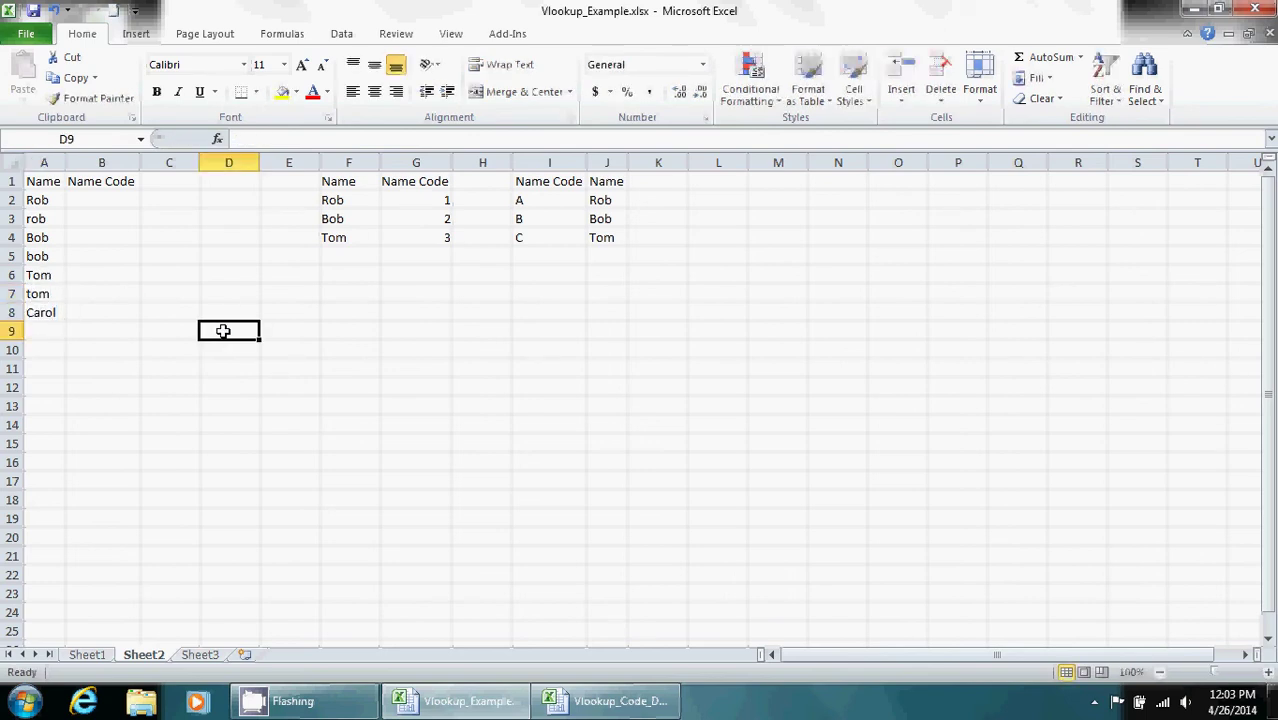
click(86, 198)
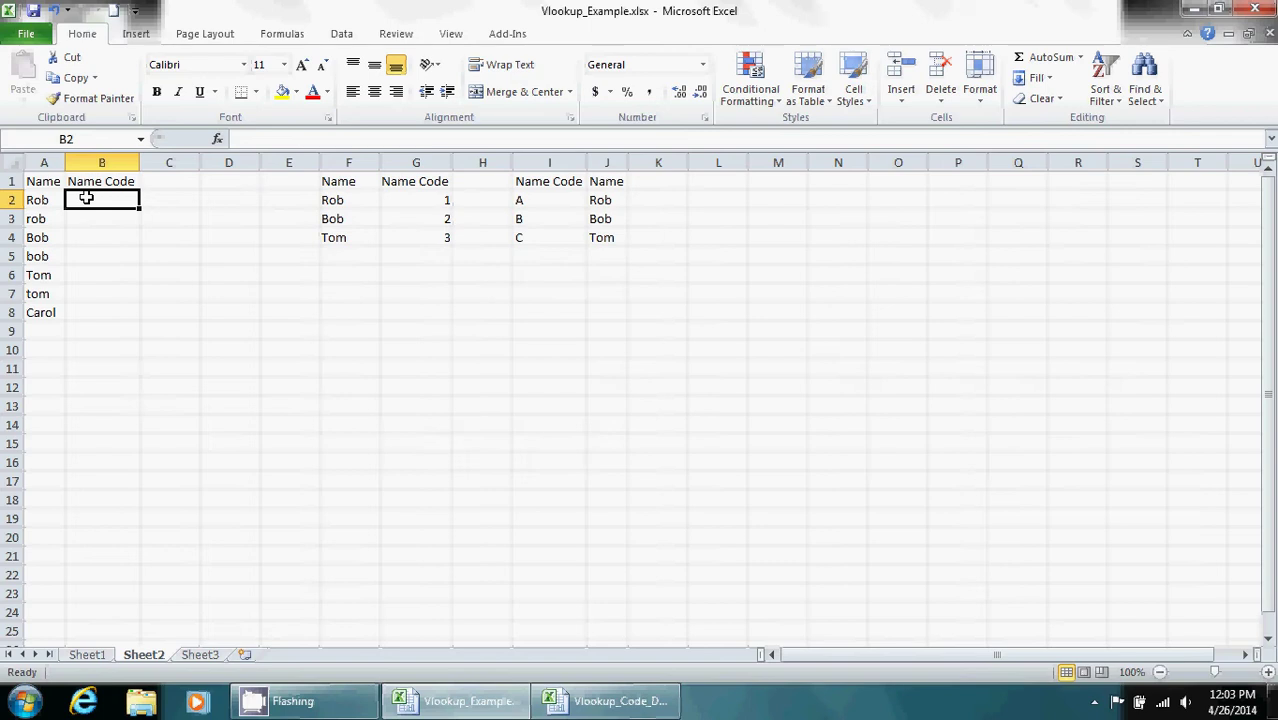
- Change Rob's name code in G2 to A
click(424, 200)
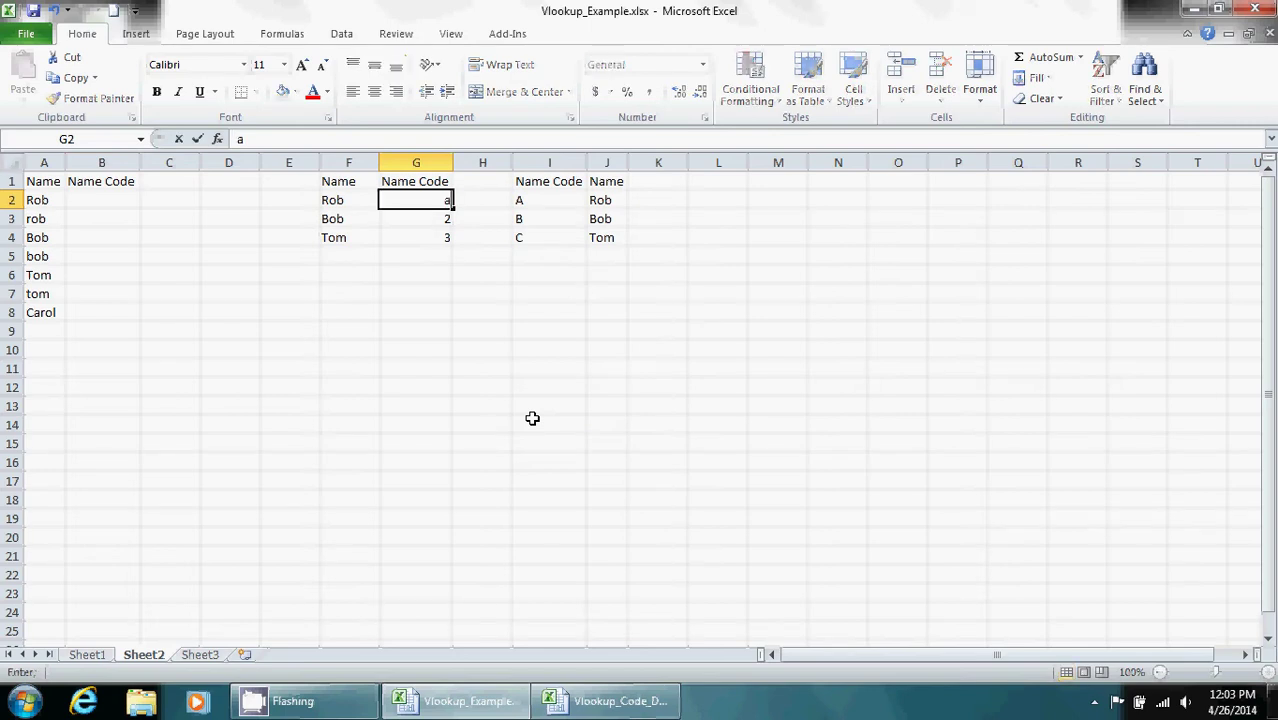
key(Return)
key(Up)
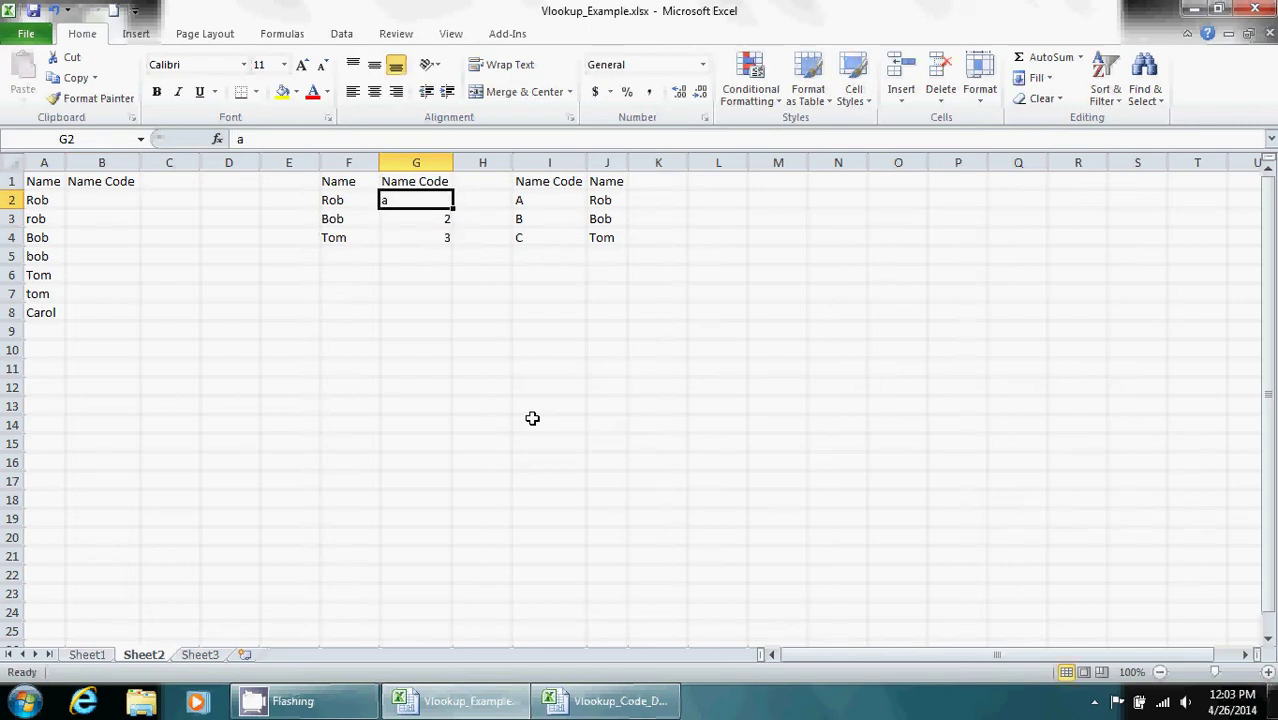
text(A)
key(Return)
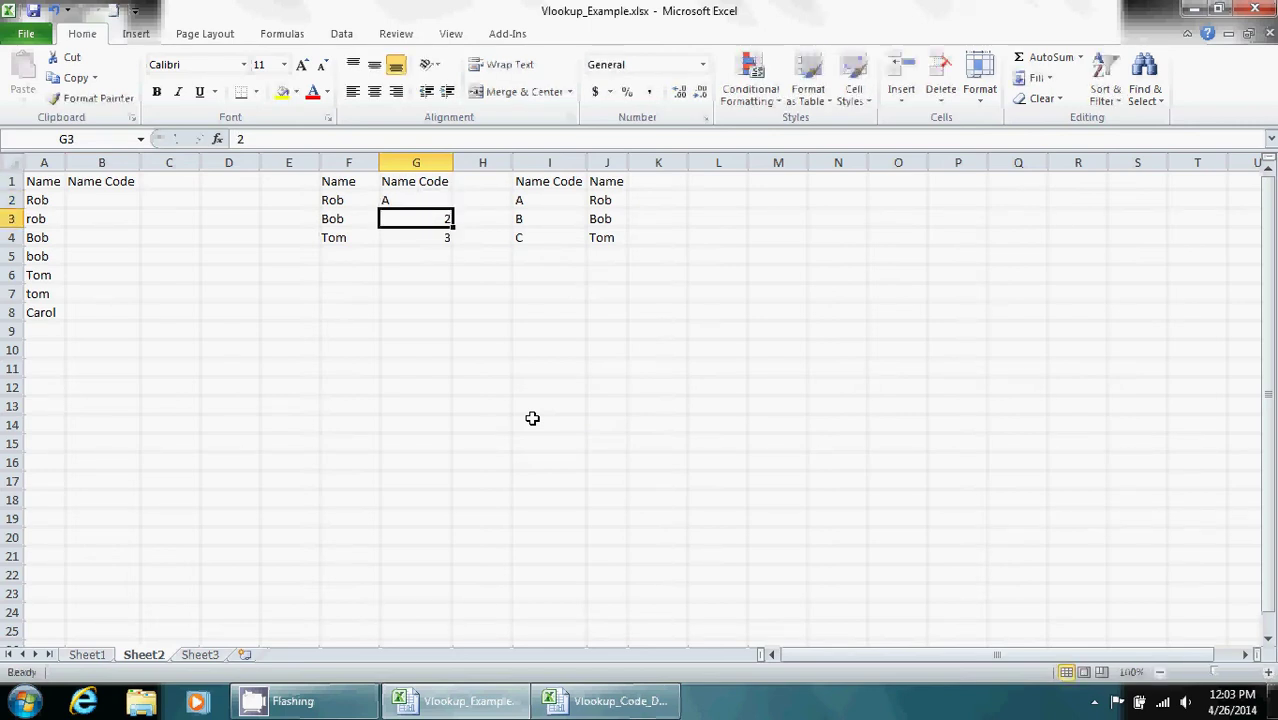
- Set Bob's code in G3 to B and Tom's code in G4 to C
key(BackSpace)
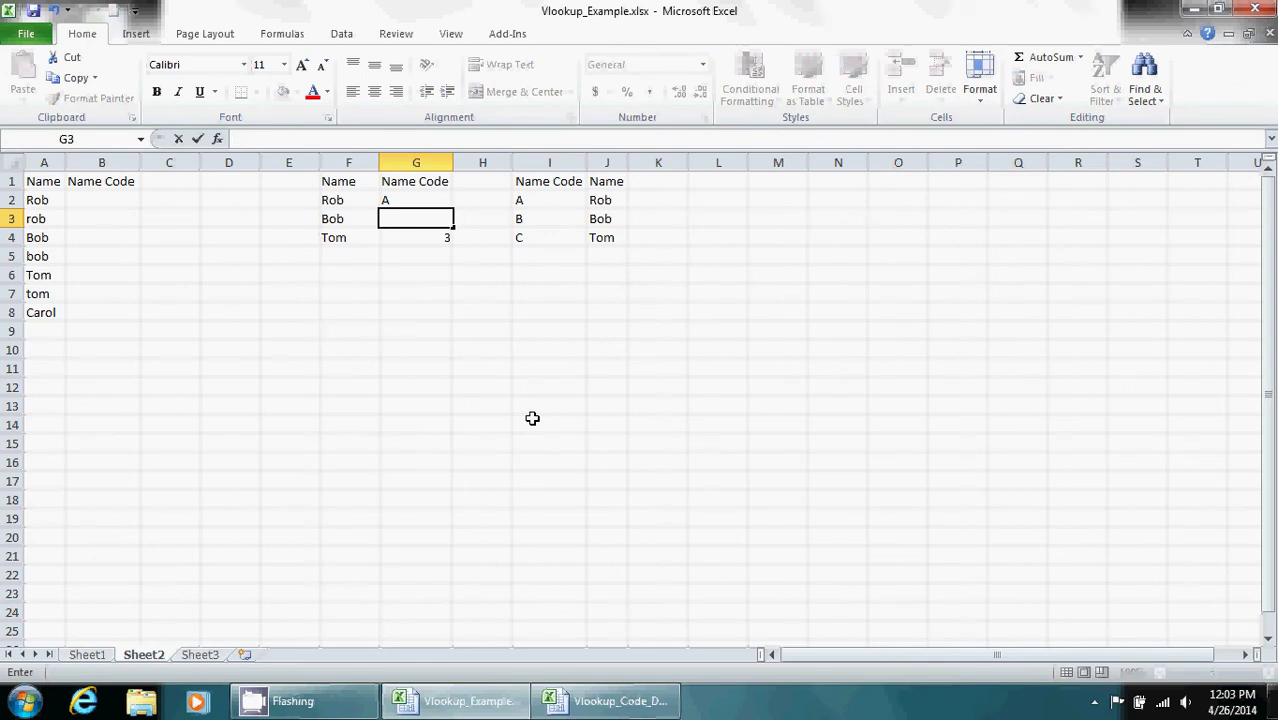
key(Up)
key(Down)
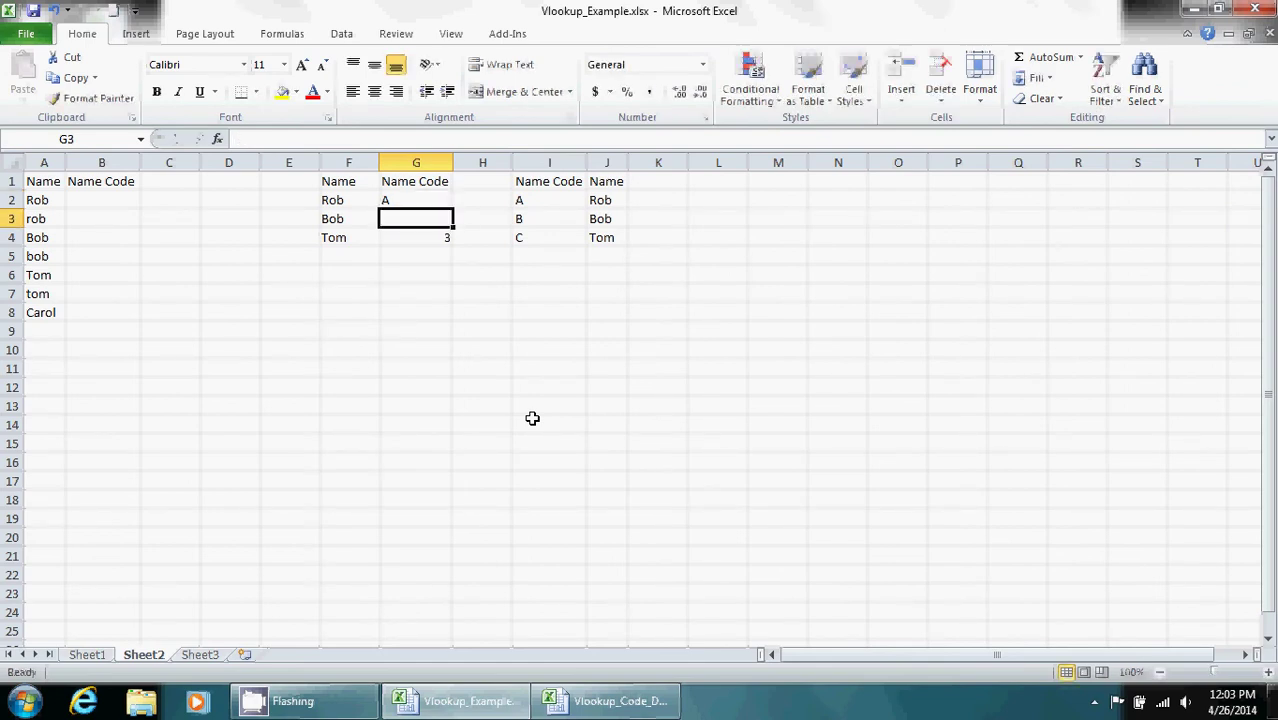
text(B)
key(Return)
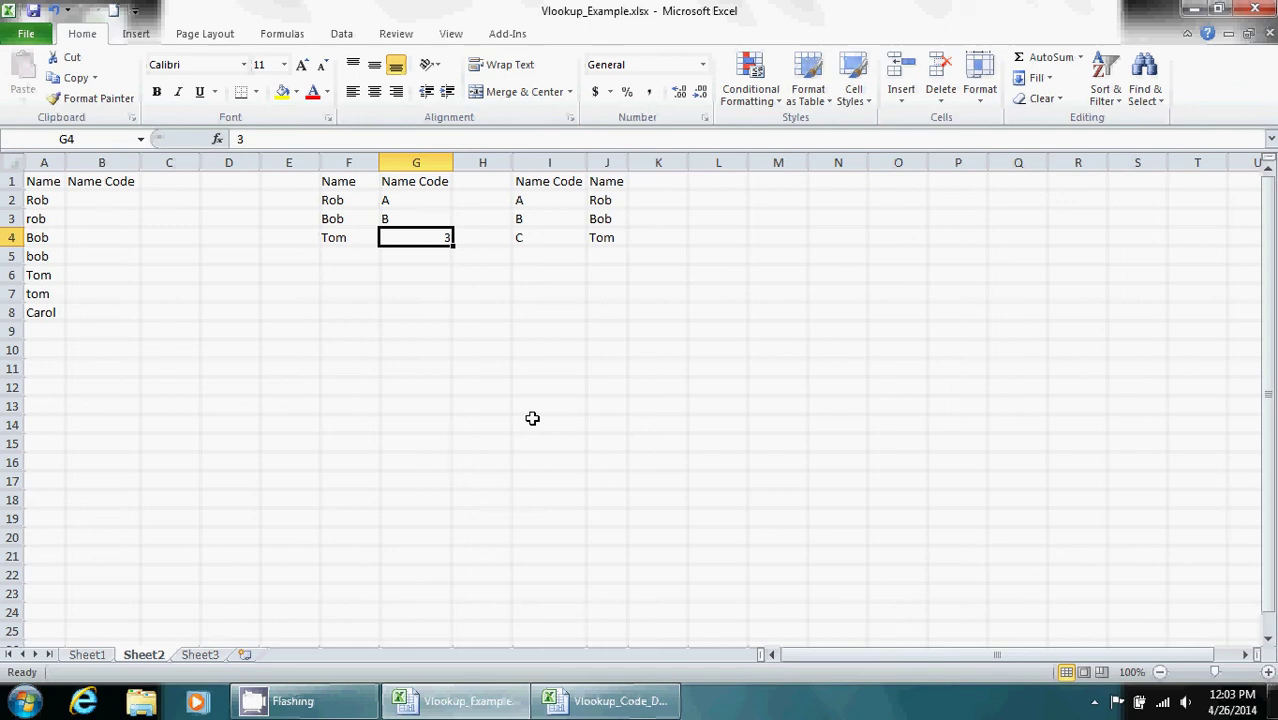
text(C)
key(Return)
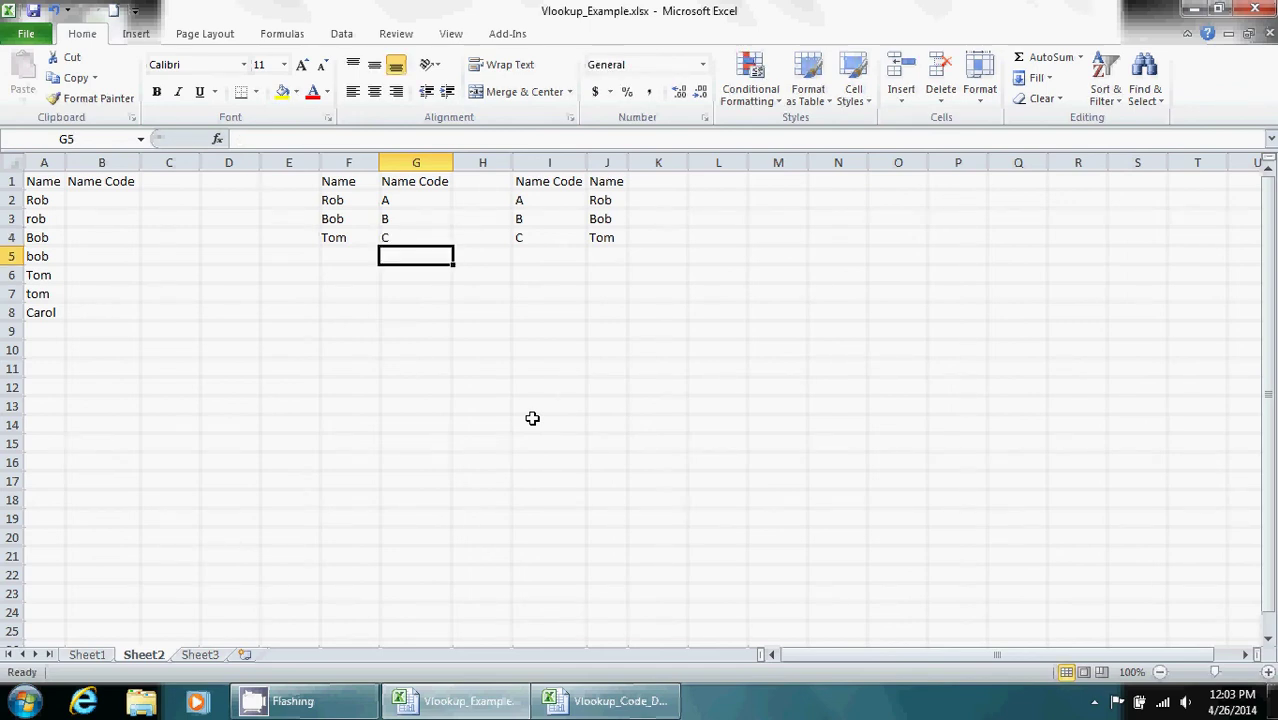
click(438, 297)
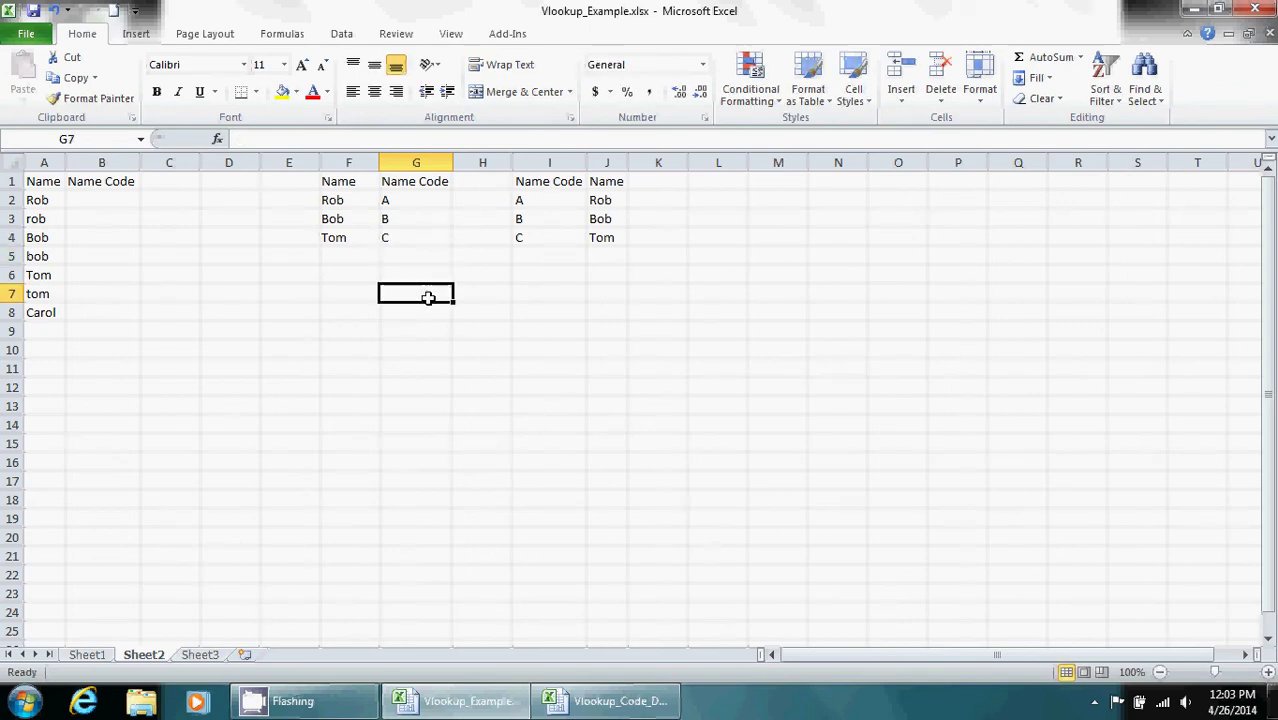
click(345, 259)
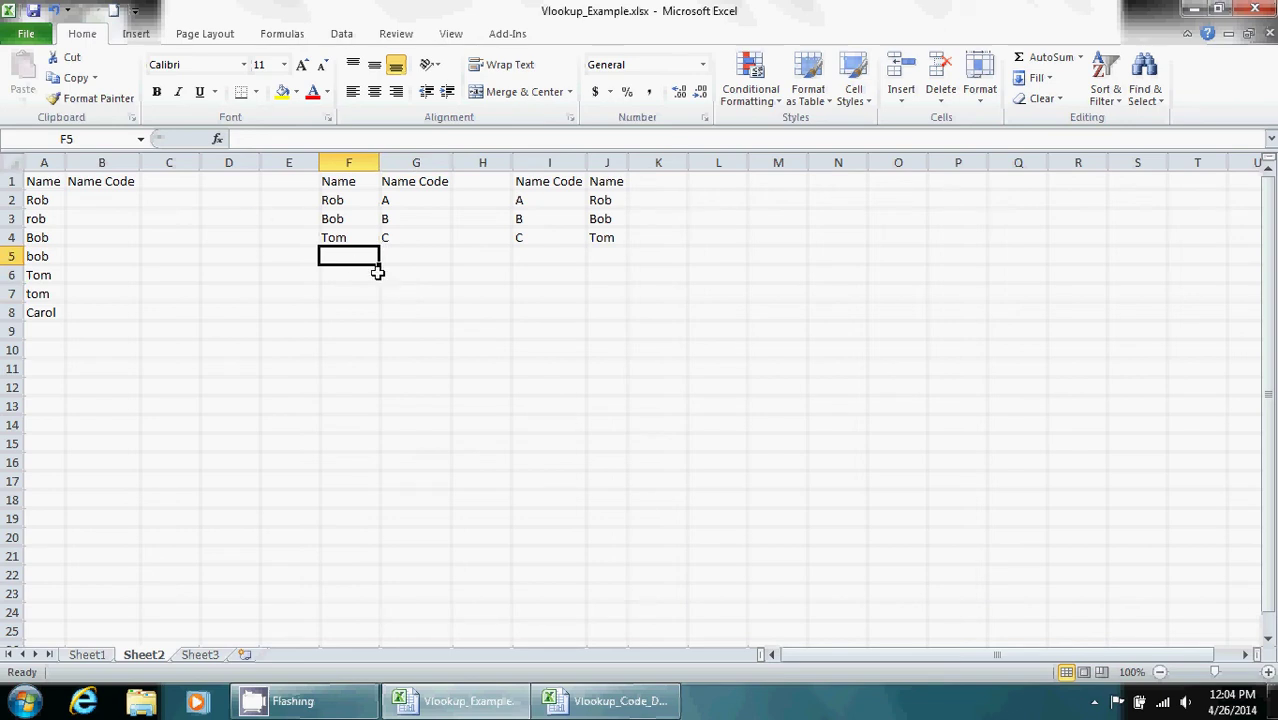
click(100, 204)
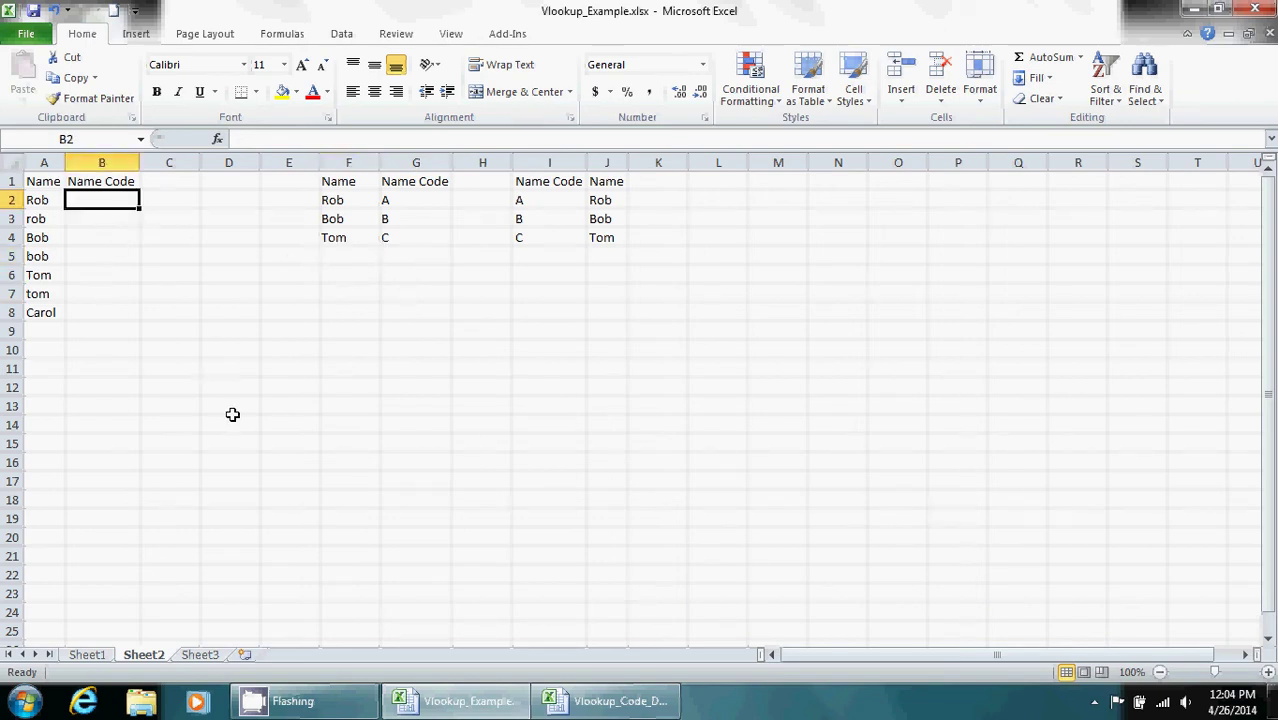
- Enter =VLOOKUP(A2,F1:G4,2,FALSE) in B2 for Rob's name code
text(=c)
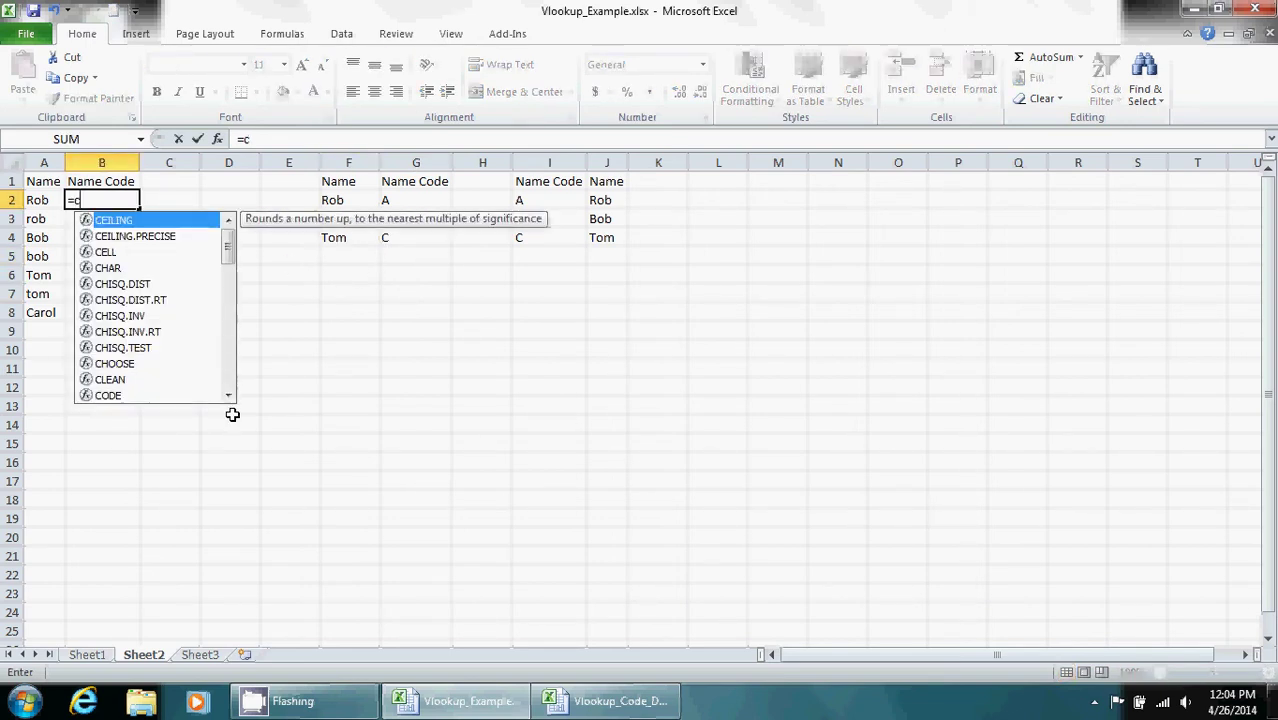
key(BackSpace)
text(vl)
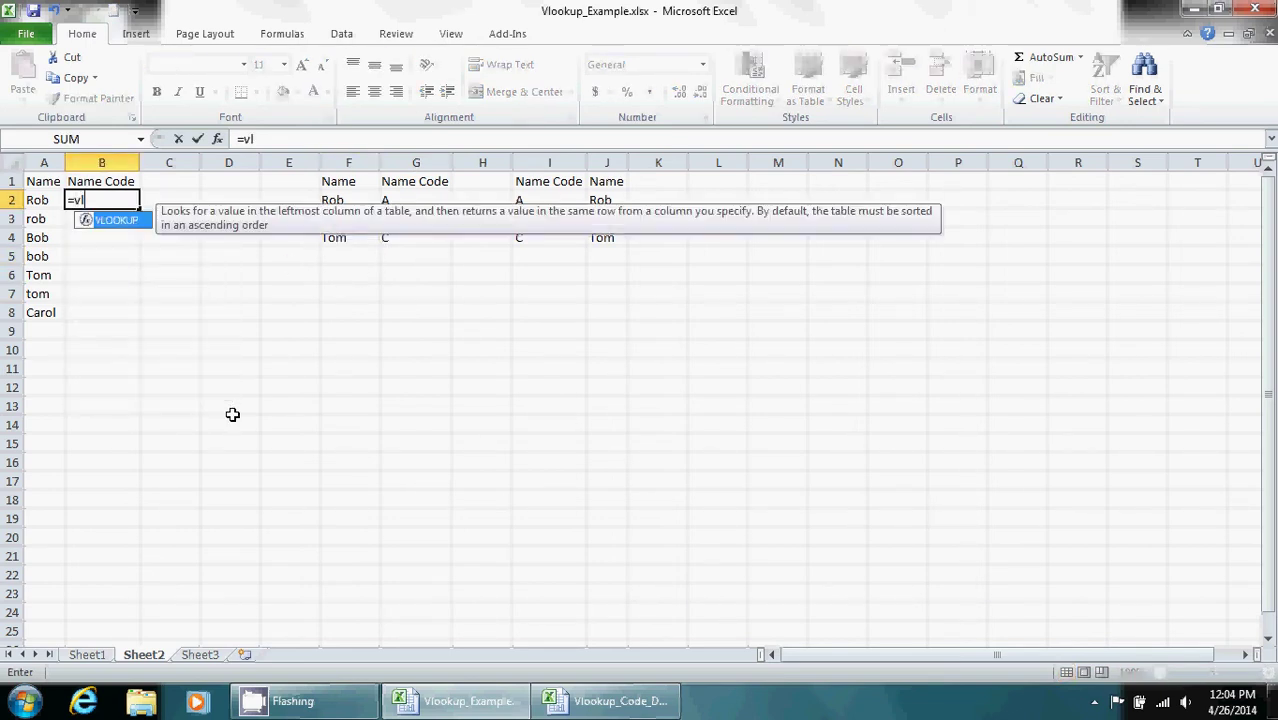
double_click(118, 222)
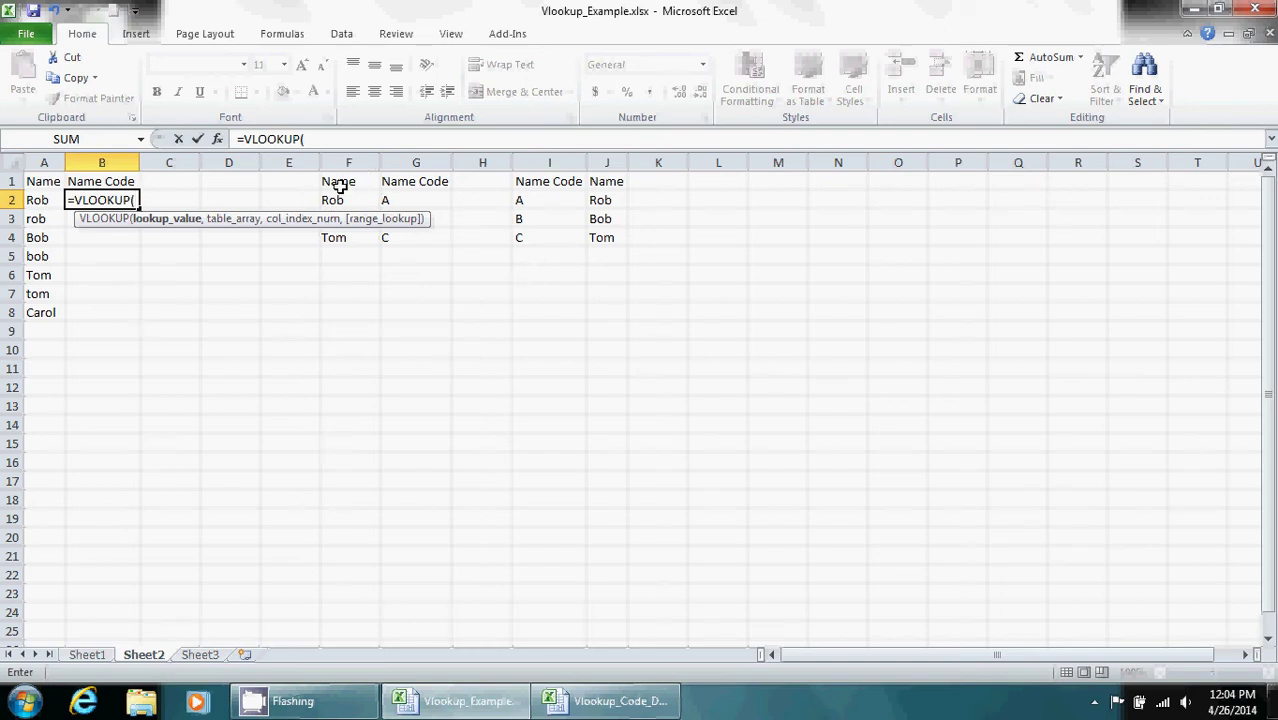
drag(337, 180, 422, 240)
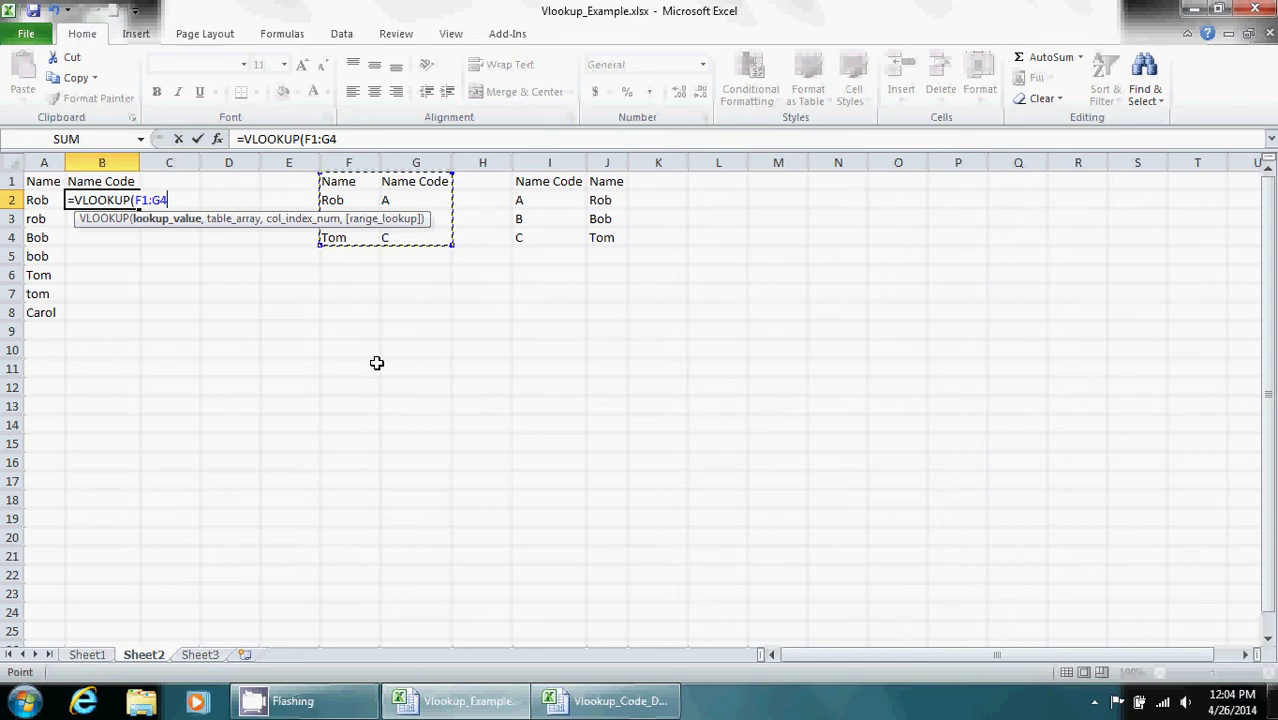
key(BackSpace)
key(BackSpace)
key(BackSpace)
key(BackSpace)
key(BackSpace)
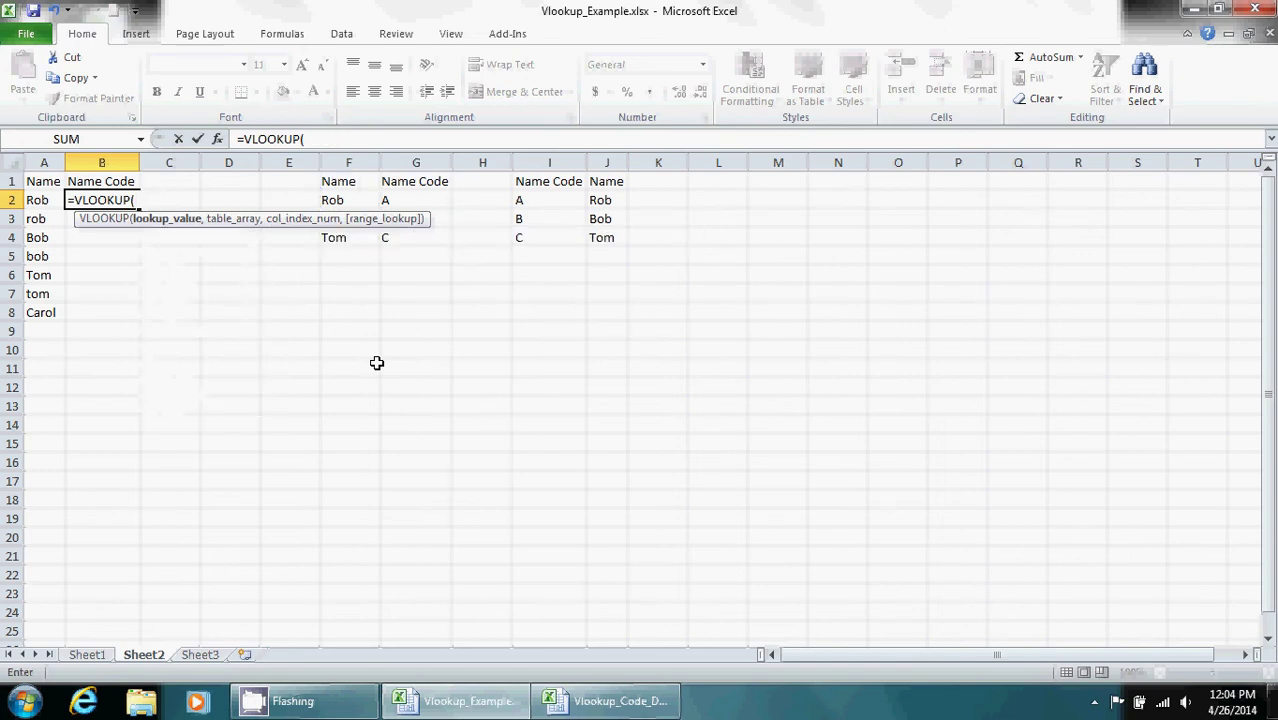
click(37, 199)
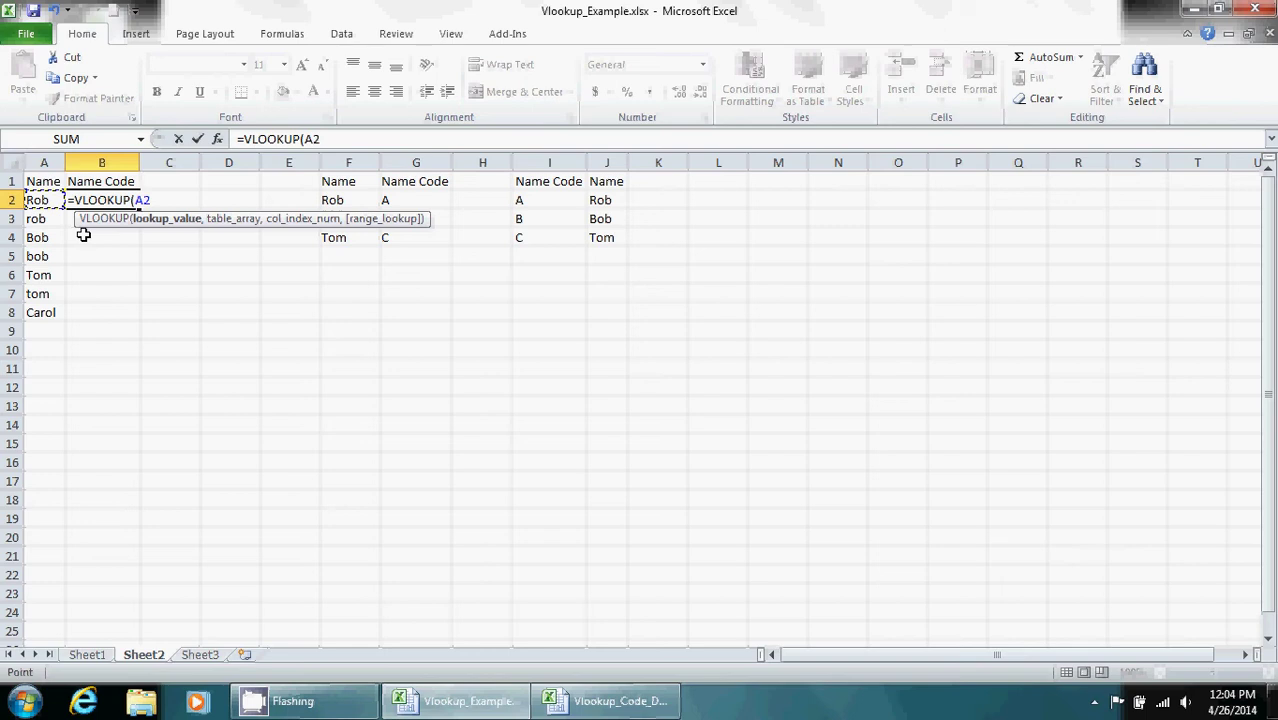
text(,)
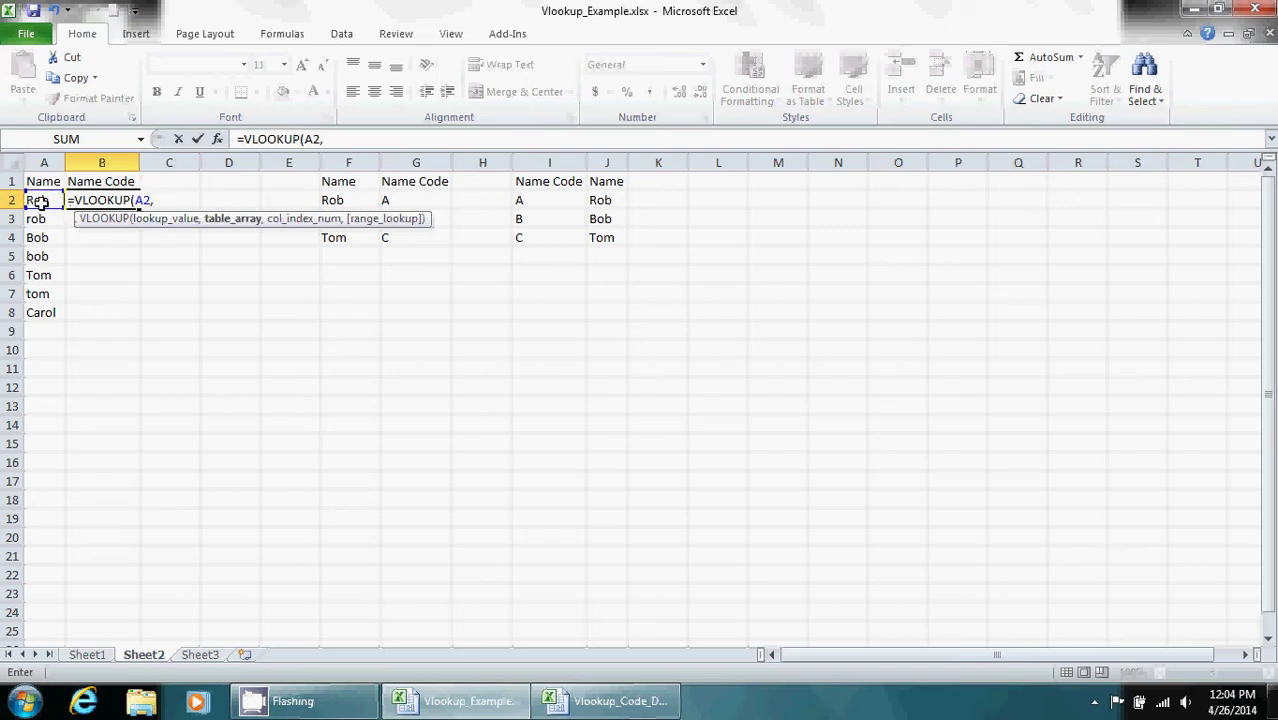
drag(352, 181, 434, 241)
text(,)
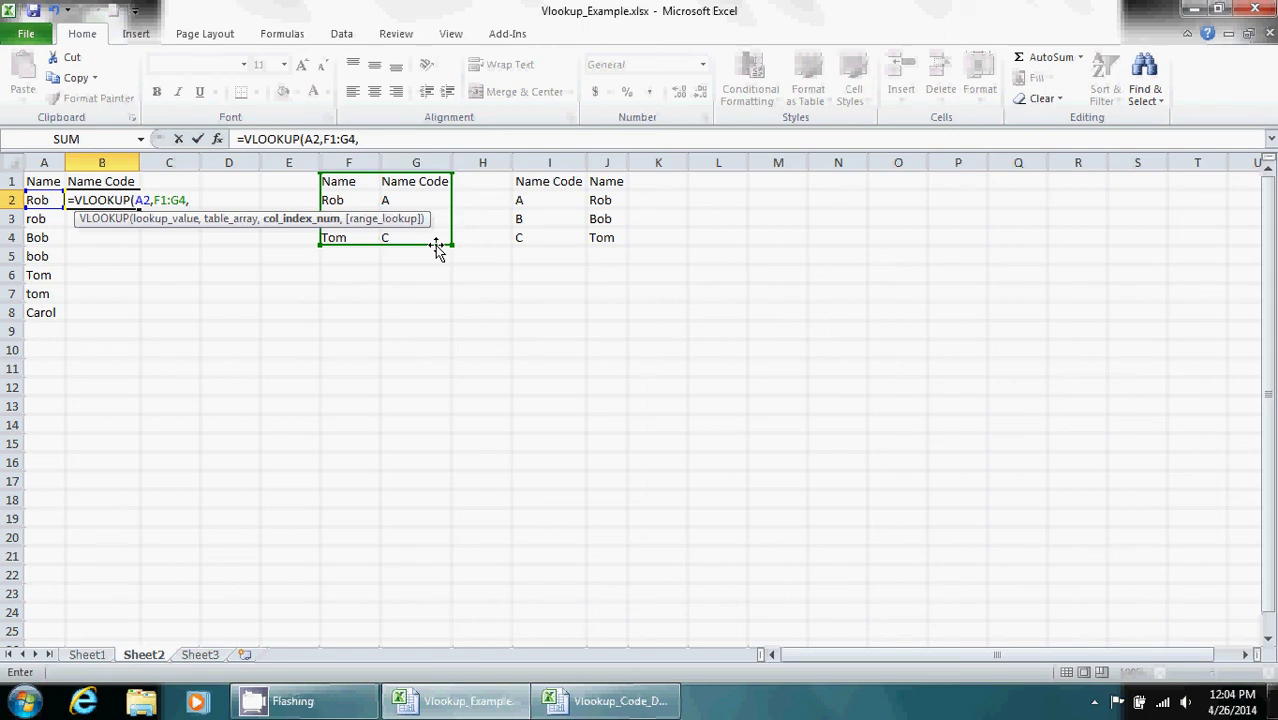
text(2,)
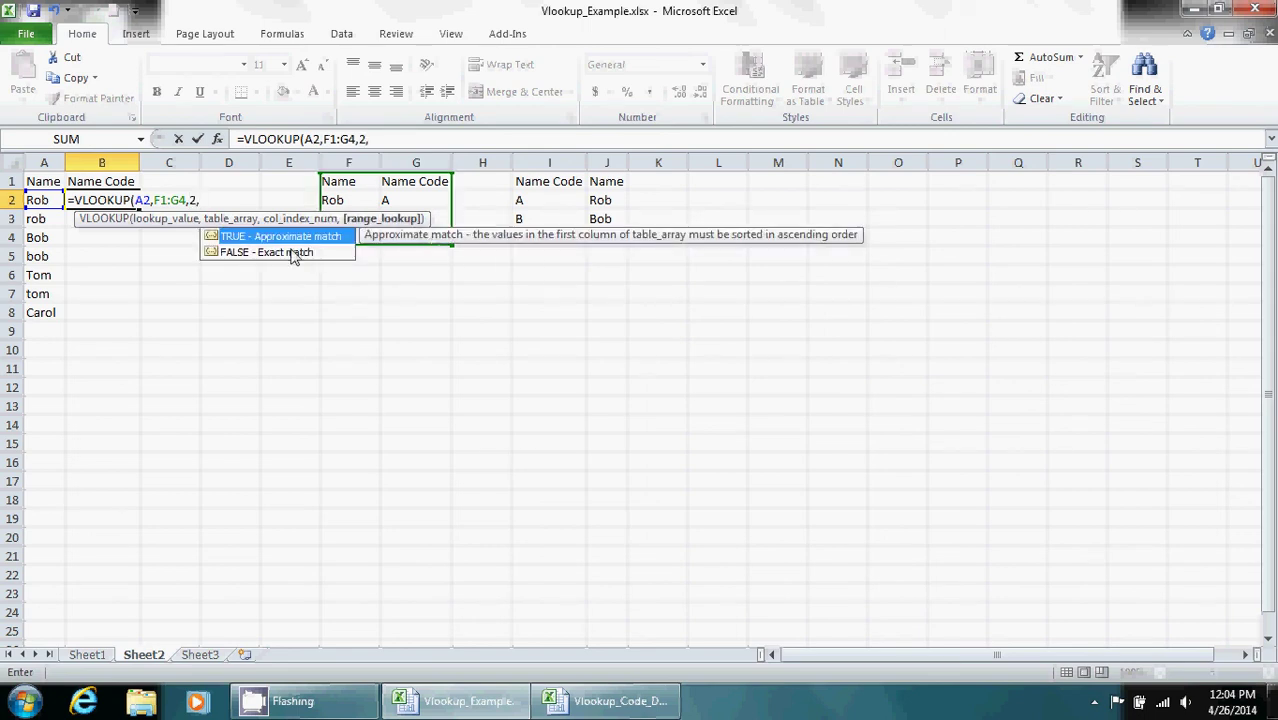
double_click(286, 252)
key(Return)
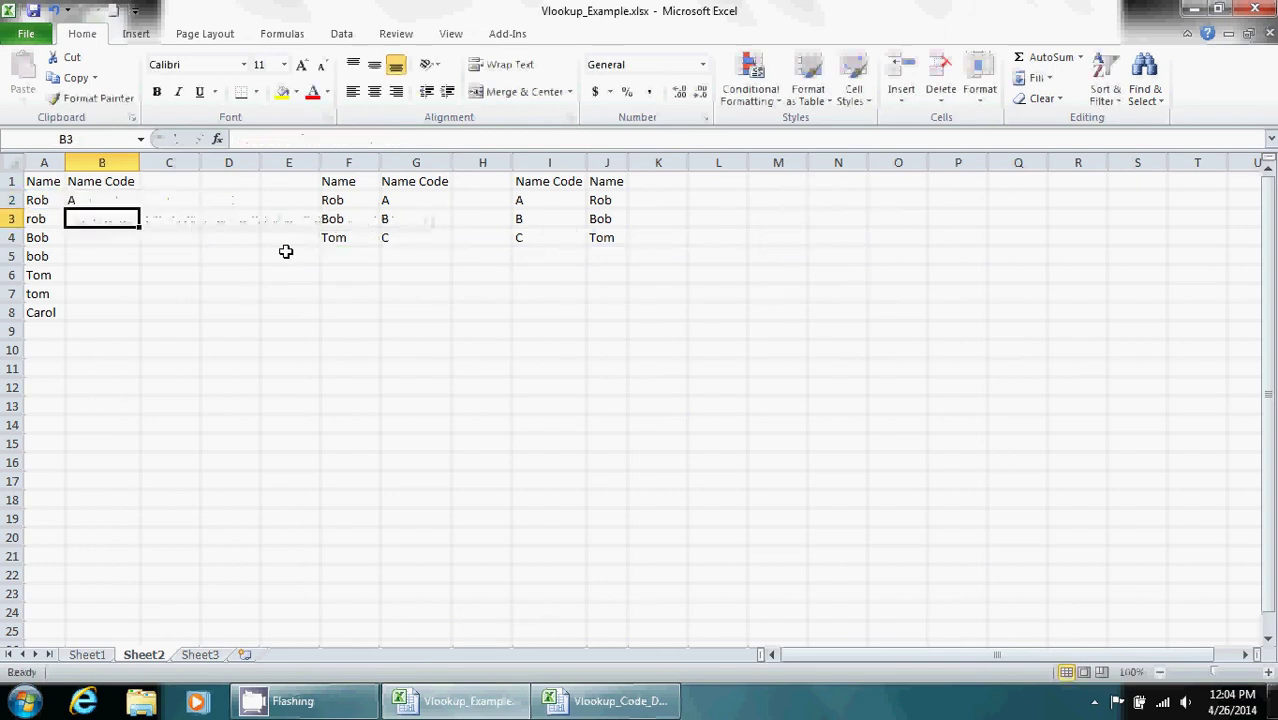
- Make the table reference $F$1:$G$4 with F4, then fill the formula down to Carol's row
click(77, 195)
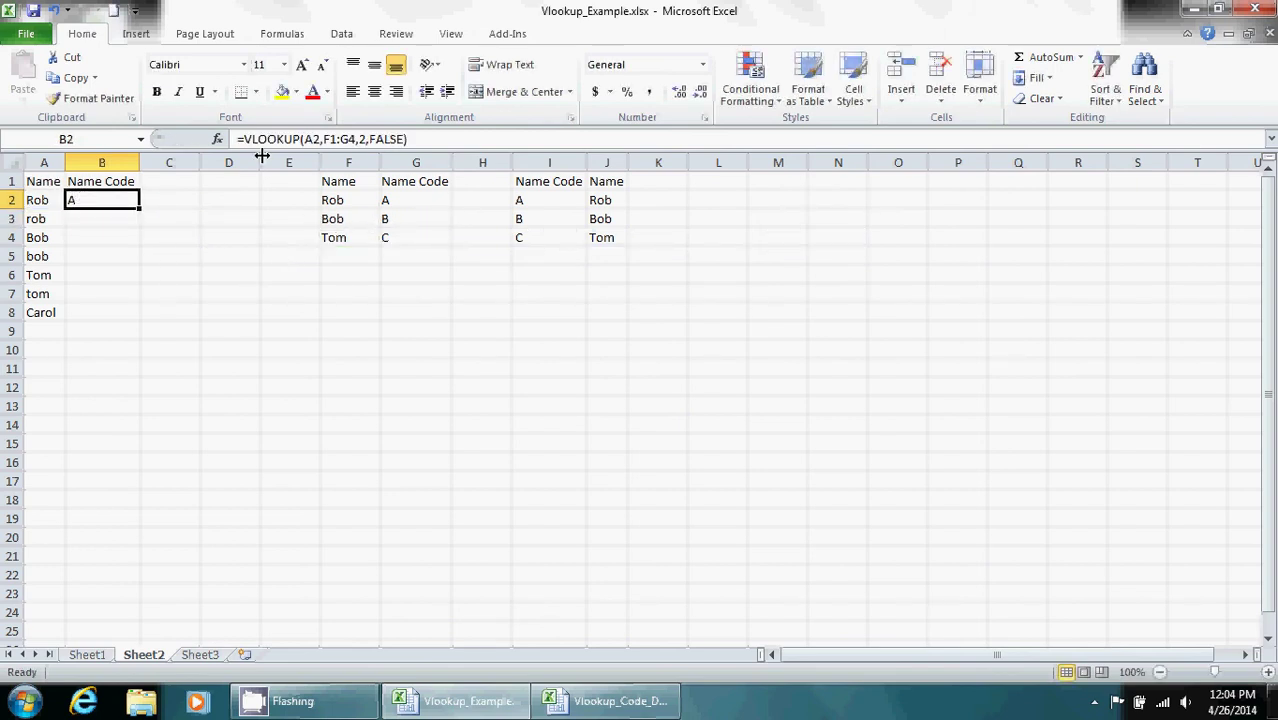
click(330, 139)
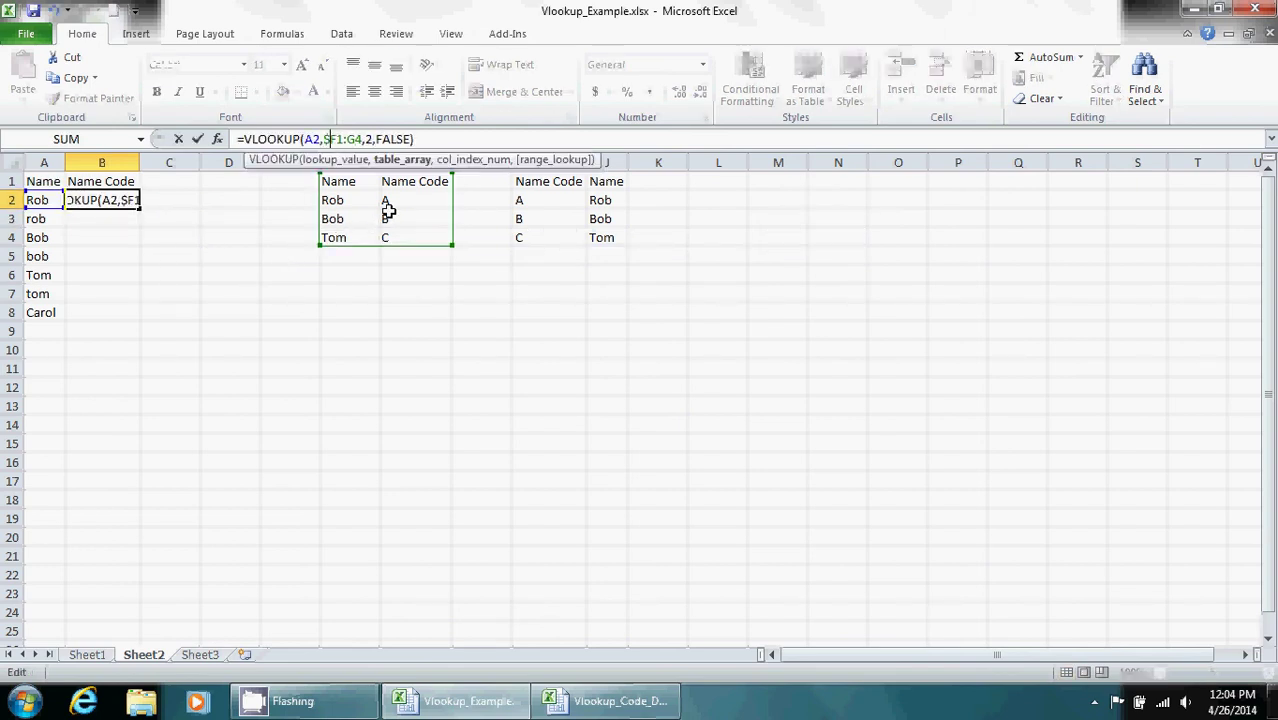
key(F4)
key(Right)
key(Right)
key(Right)
key(F4)
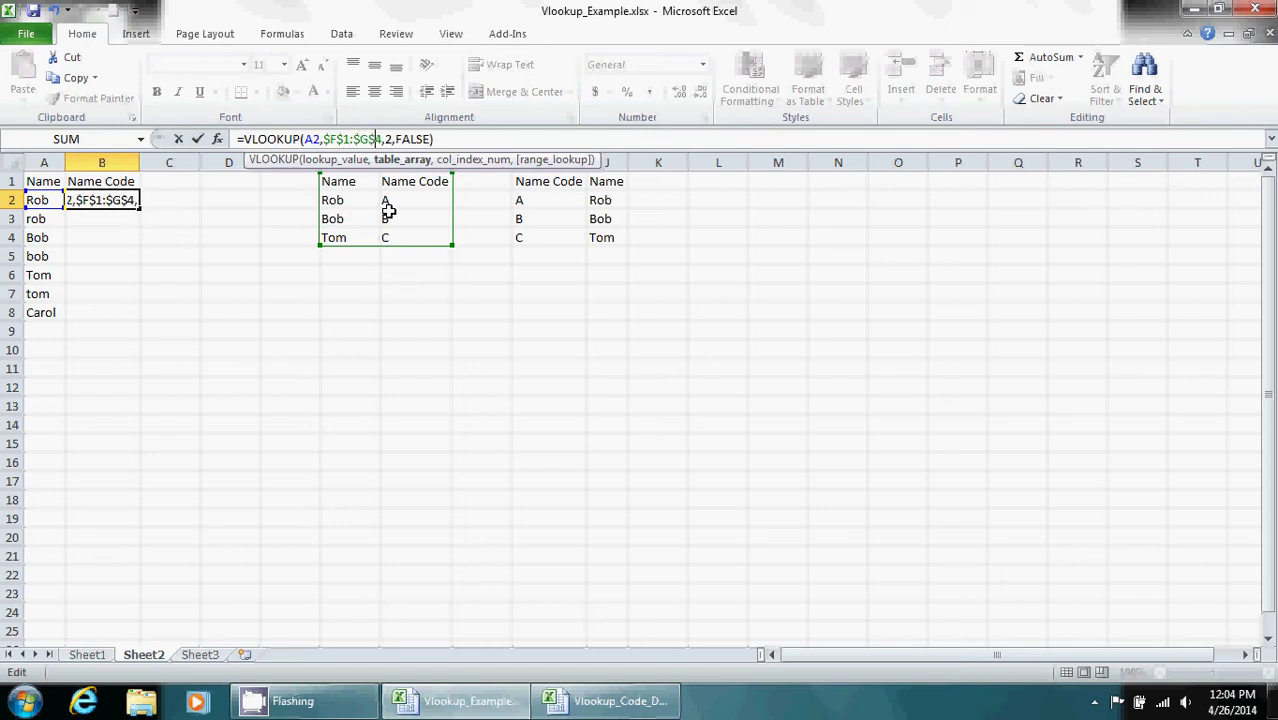
key(Return)
click(131, 199)
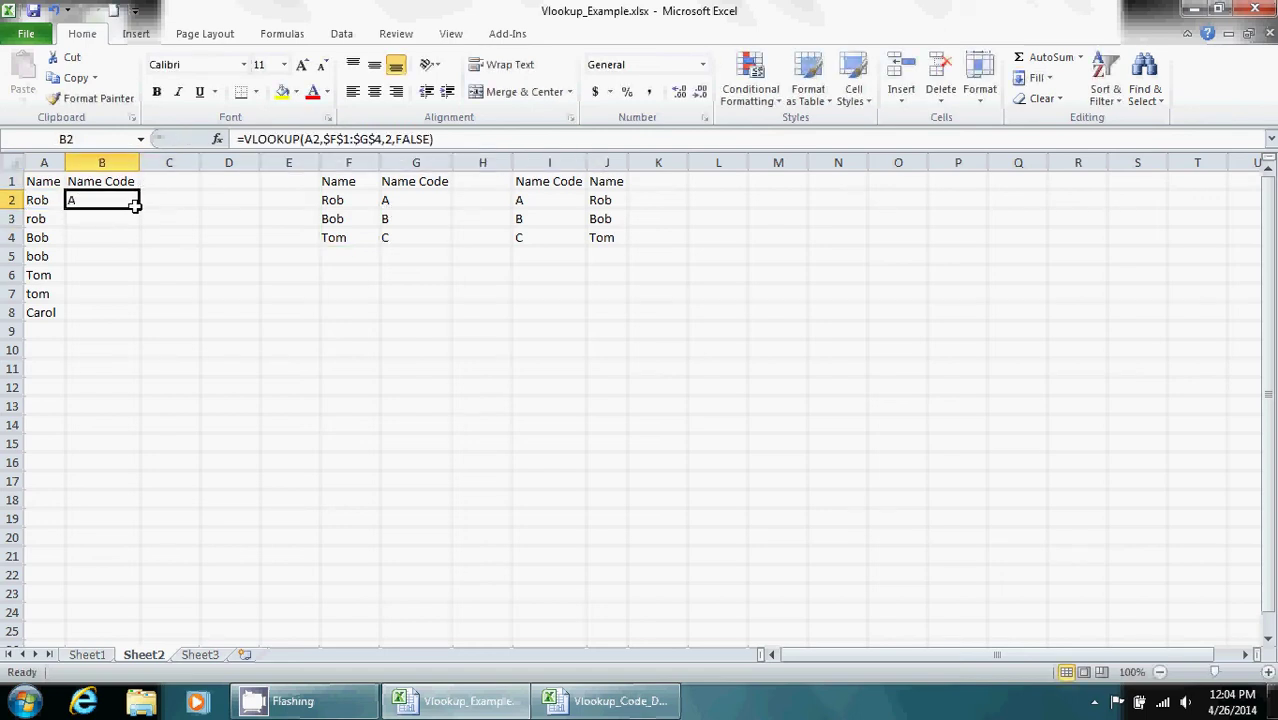
double_click(140, 209)
click(242, 268)
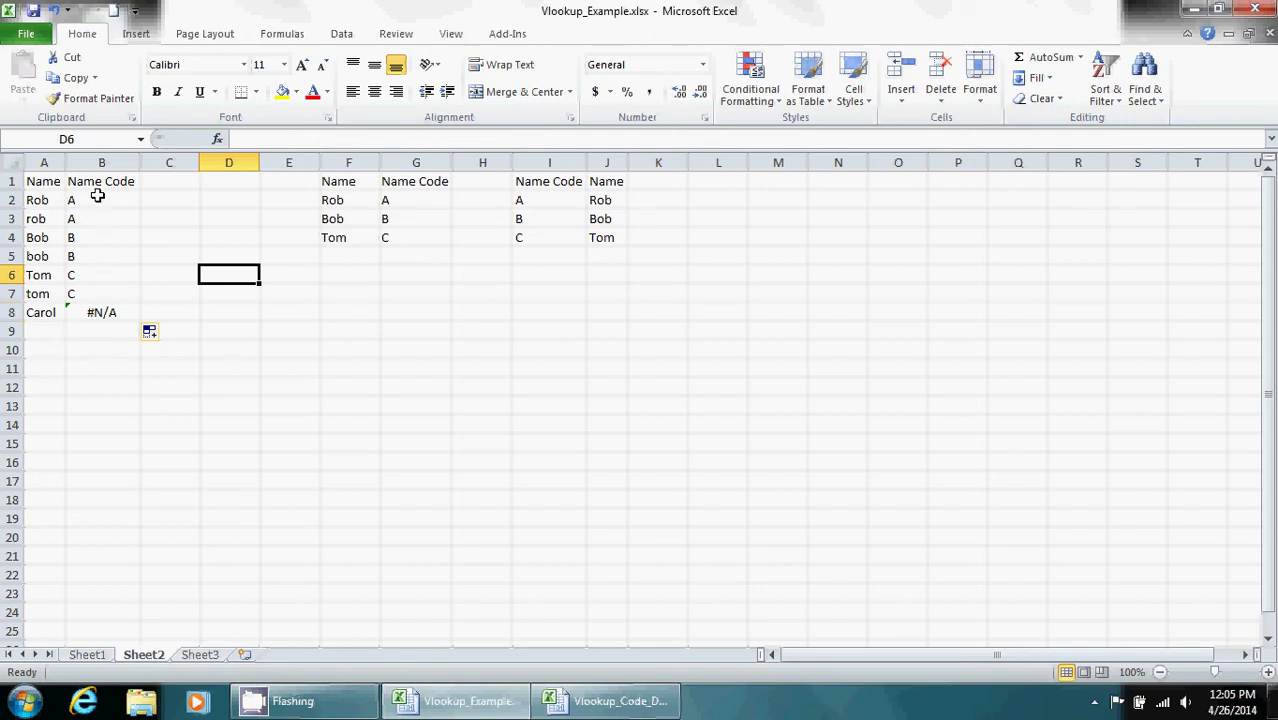
drag(97, 196, 97, 340)
- Clear column B's results and enter =VLOOKUP(A2,I1:J4,1,FALSE) in B2
key(Delete)
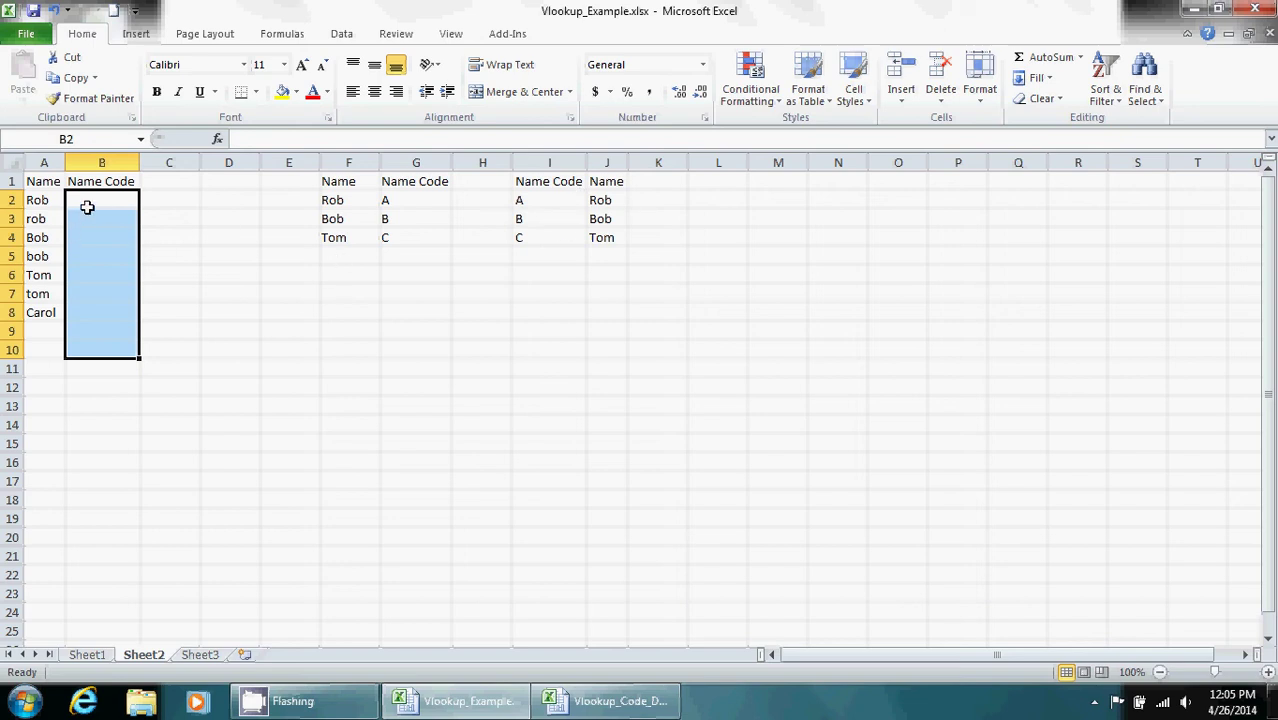
click(87, 207)
text(=v)
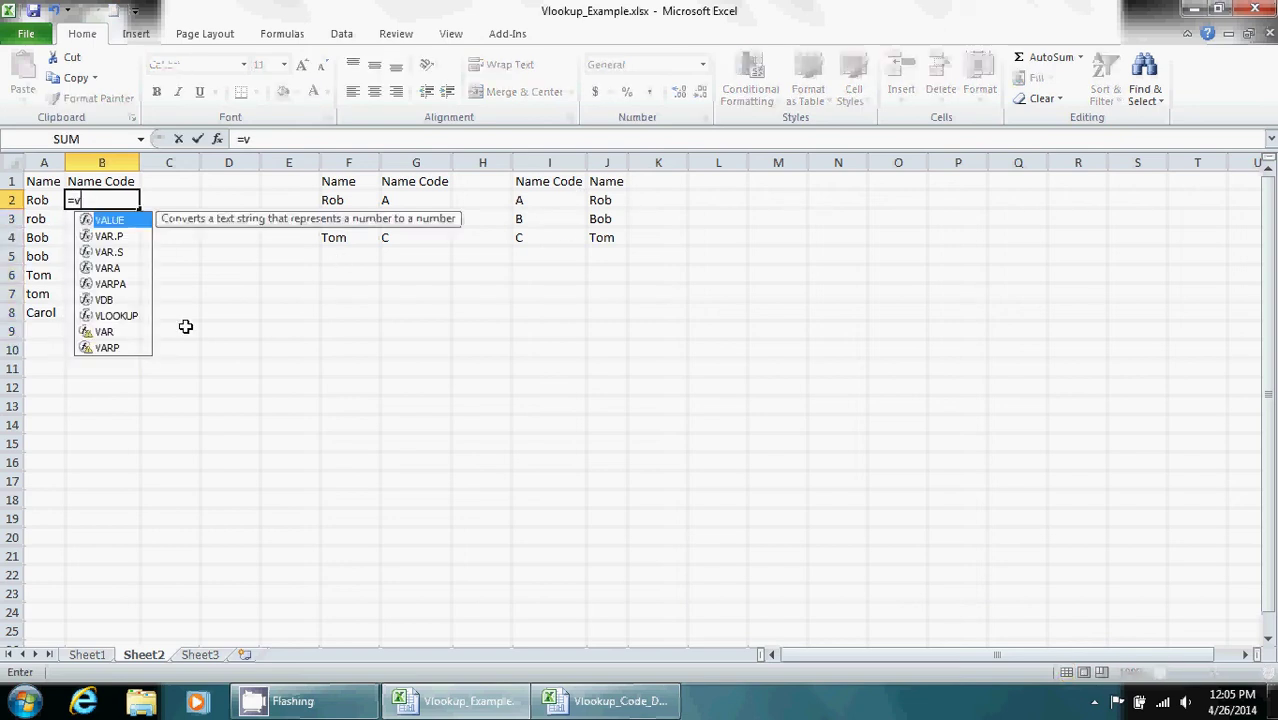
text(l)
double_click(114, 220)
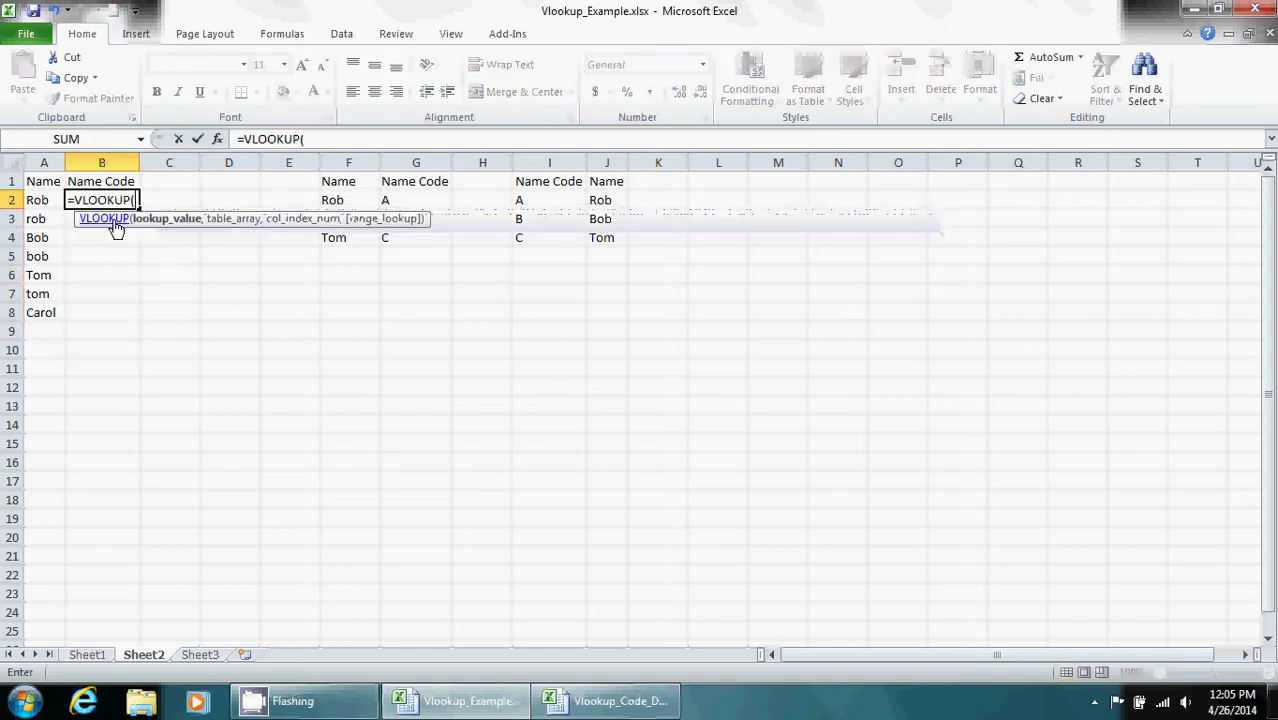
click(40, 202)
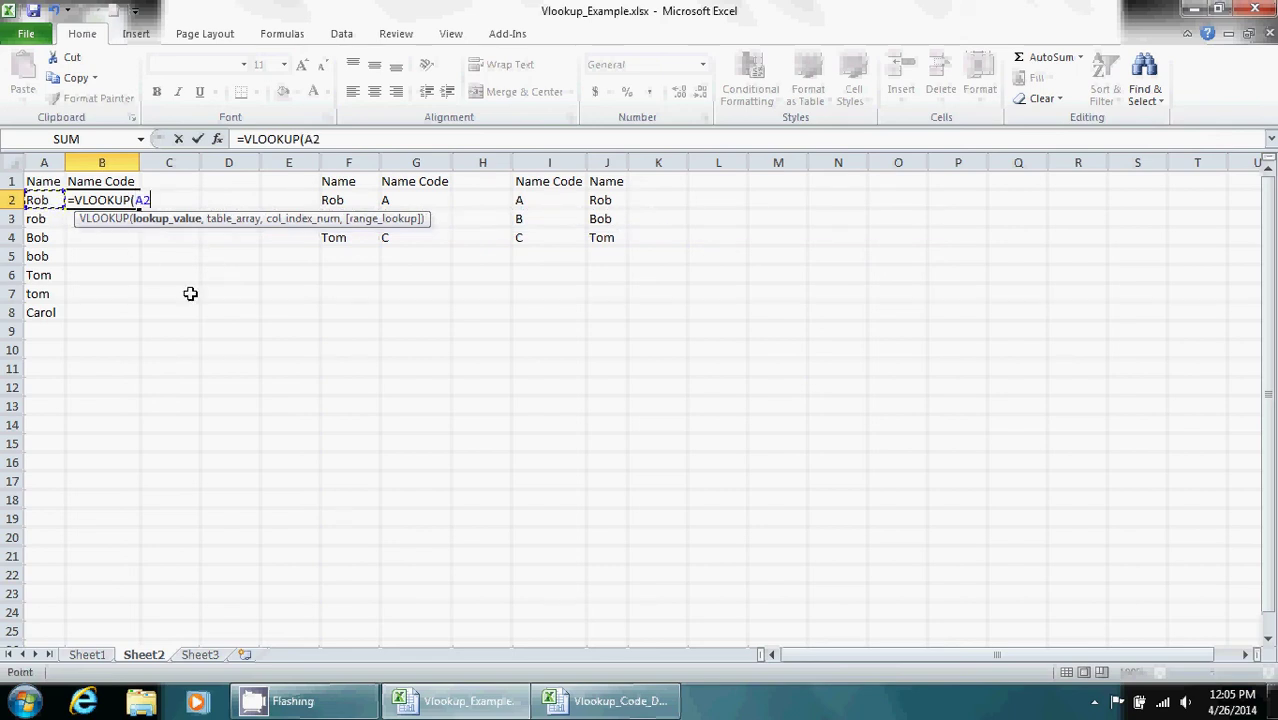
text(,)
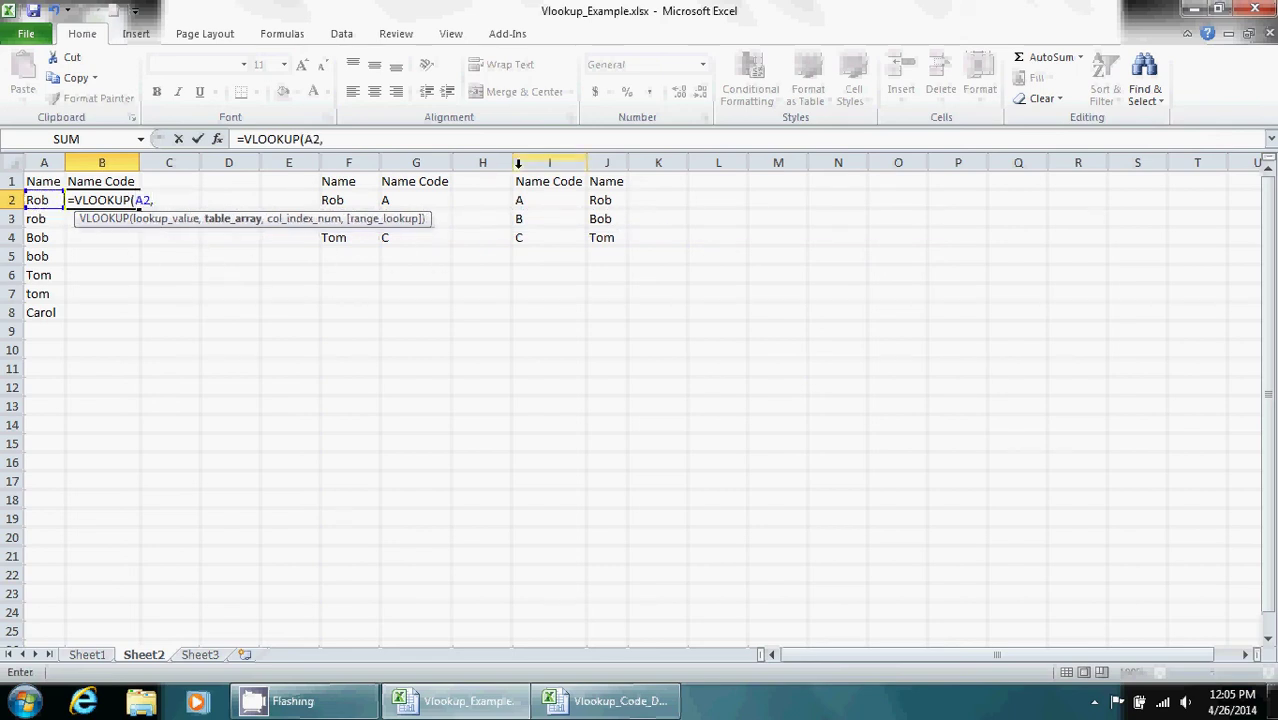
drag(521, 181, 594, 239)
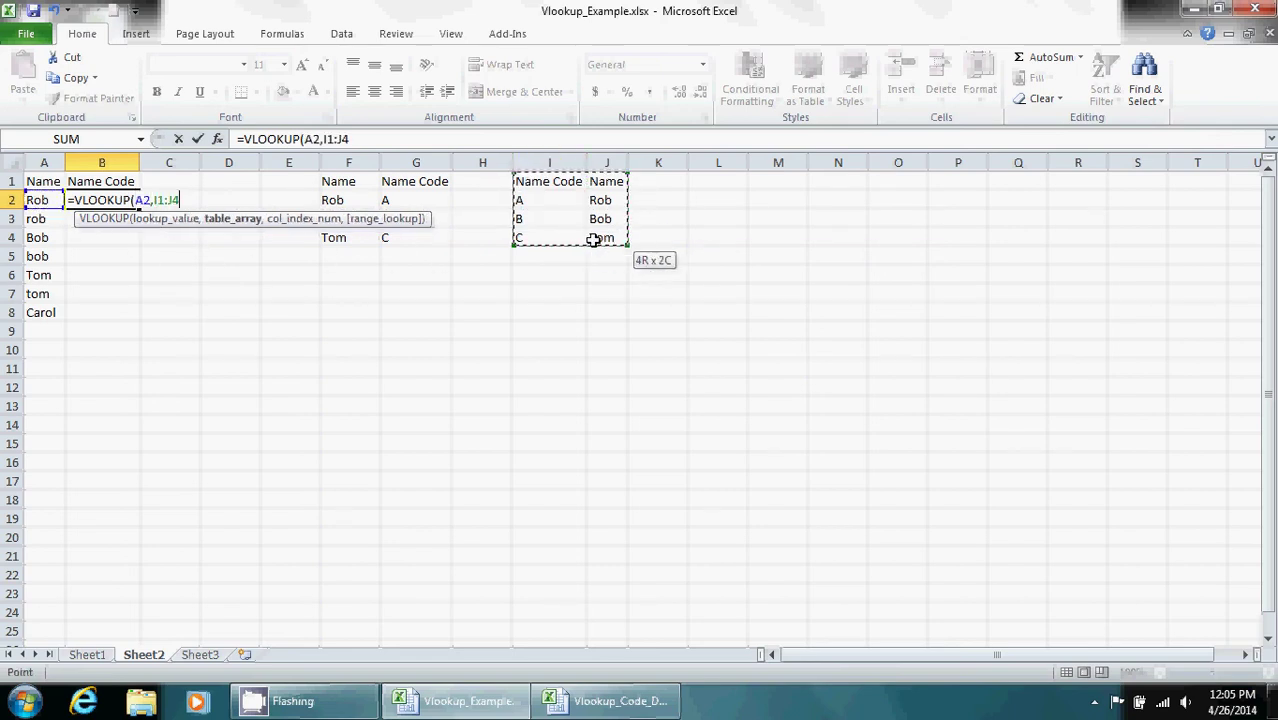
text(,)
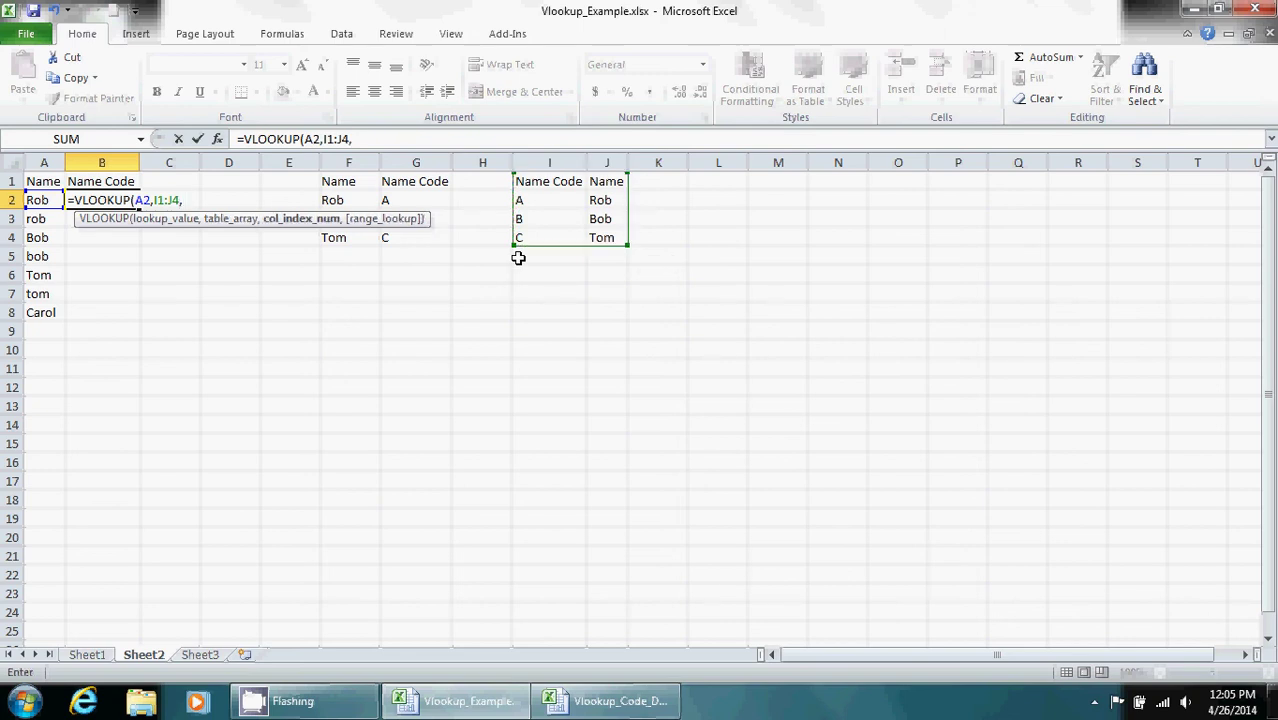
text(1,)
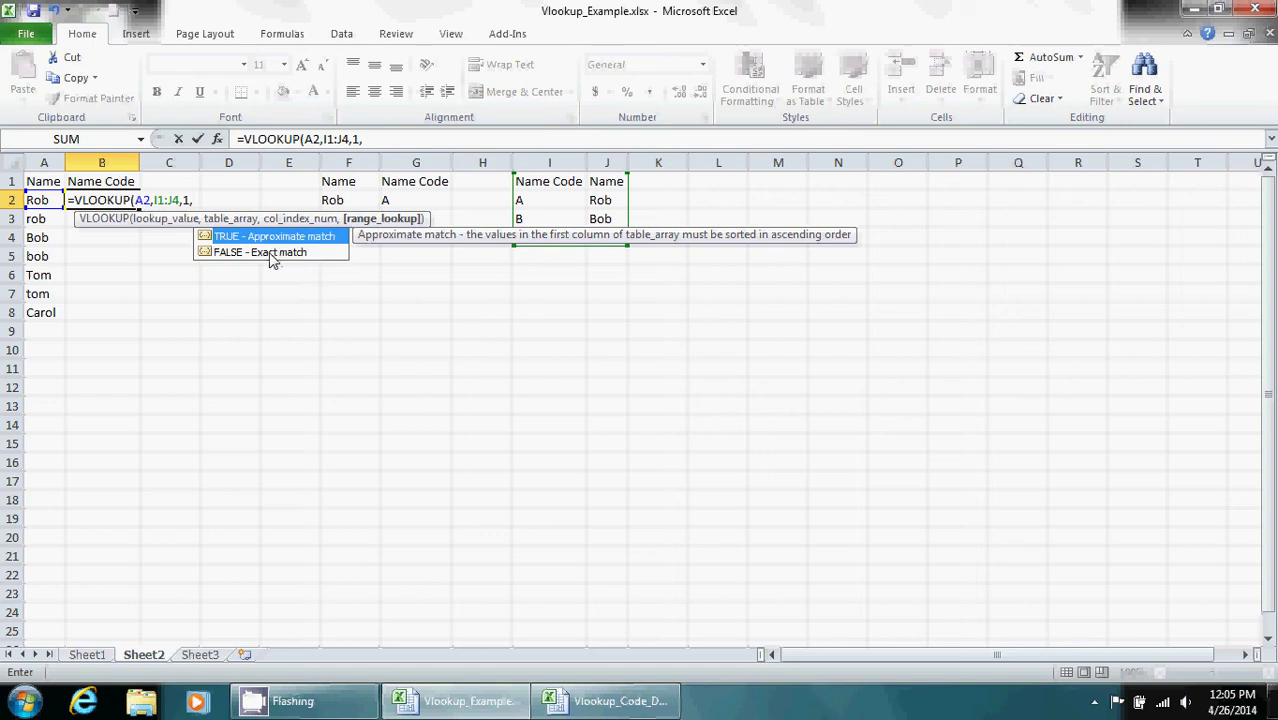
double_click(268, 253)
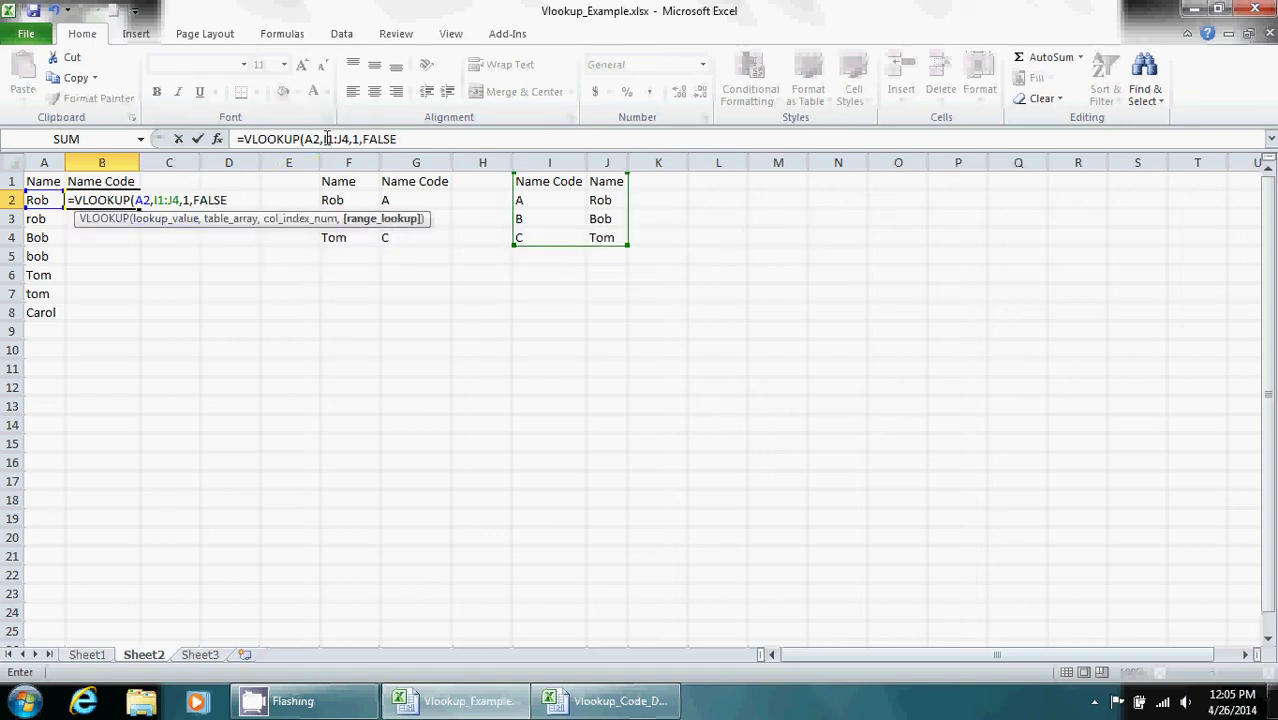
- Lock B2's lookup range as $I$1:$J$4
click(323, 139)
text($)
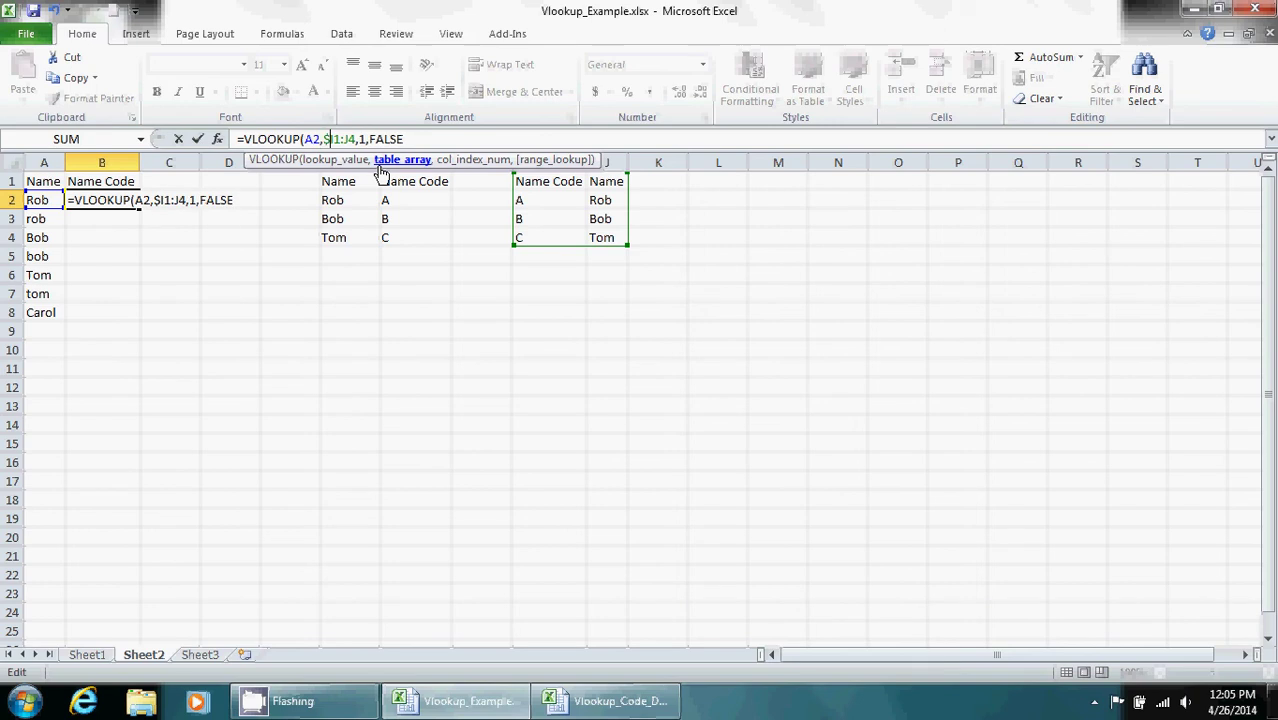
key(Right)
text($)
key(Right)
key(Right)
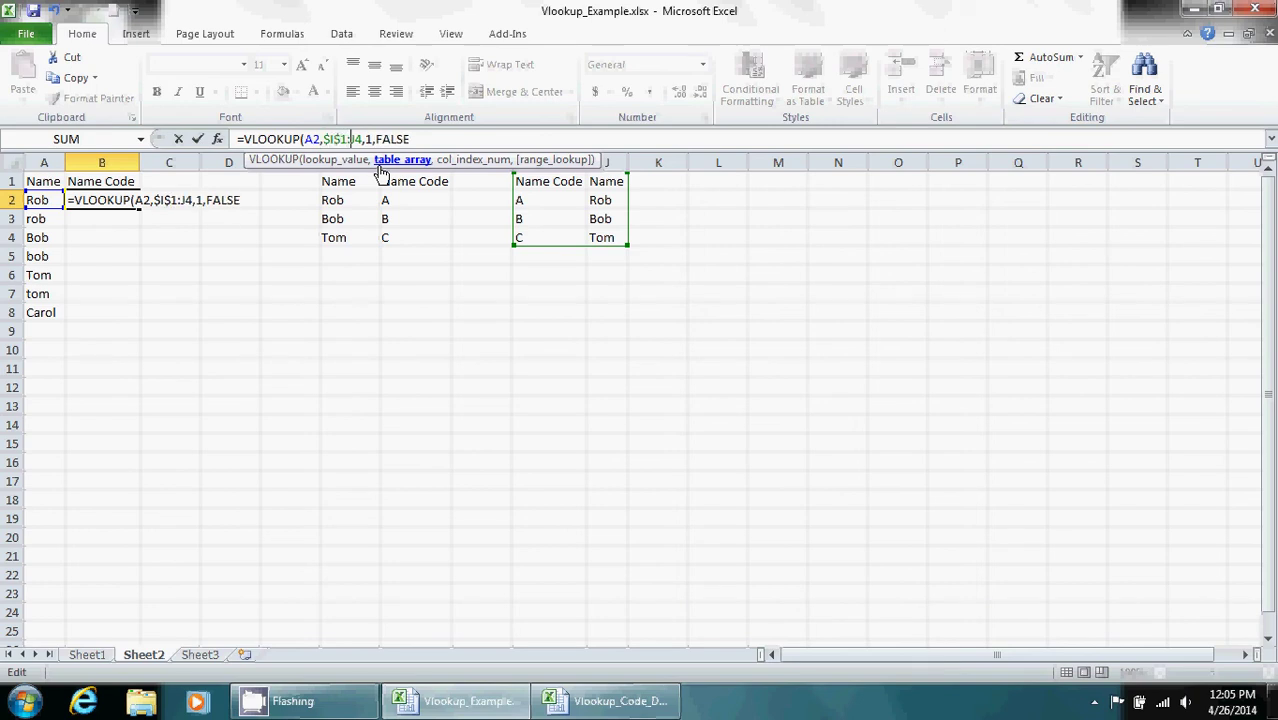
text($)
key(Right)
text($)
key(Return)
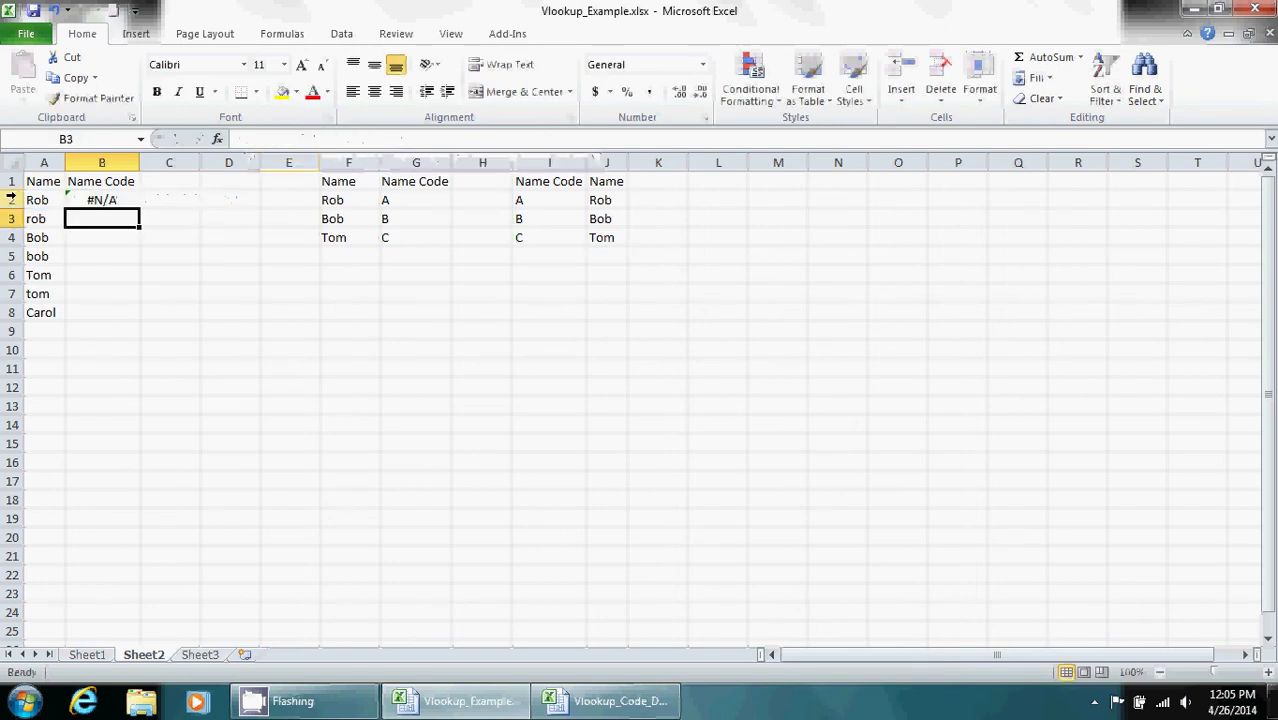
click(117, 196)
double_click(140, 209)
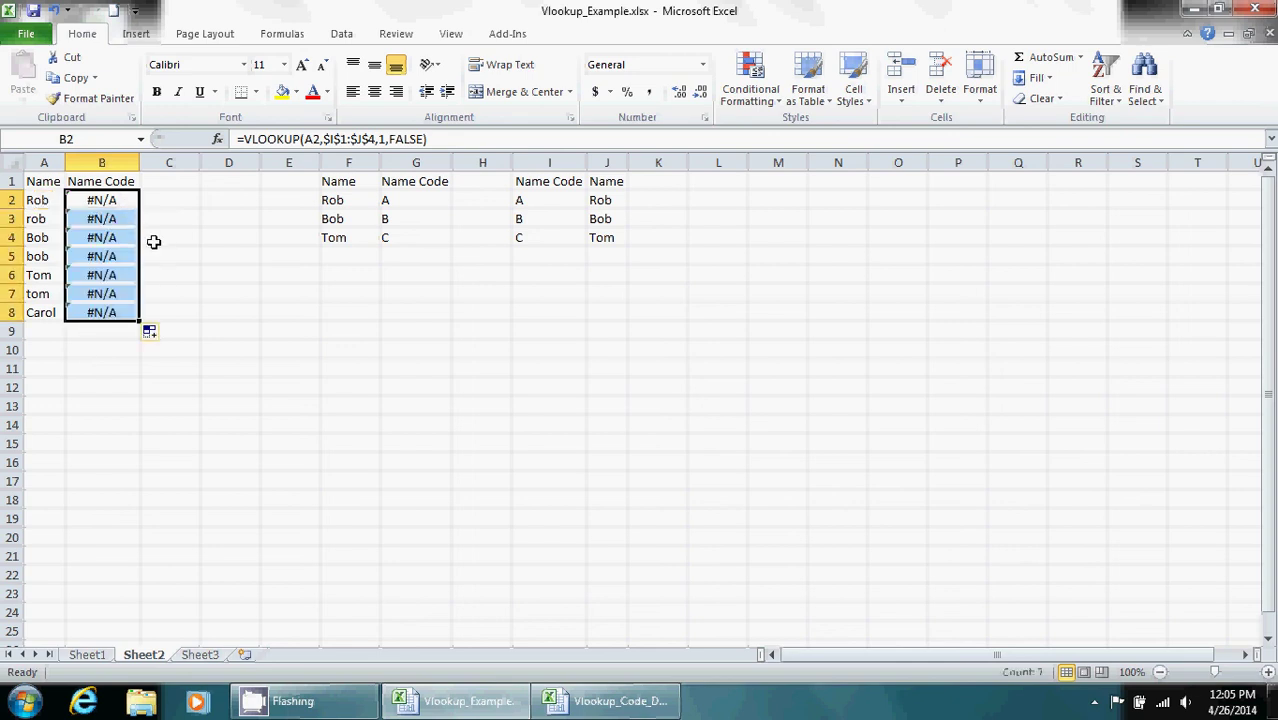
click(200, 250)
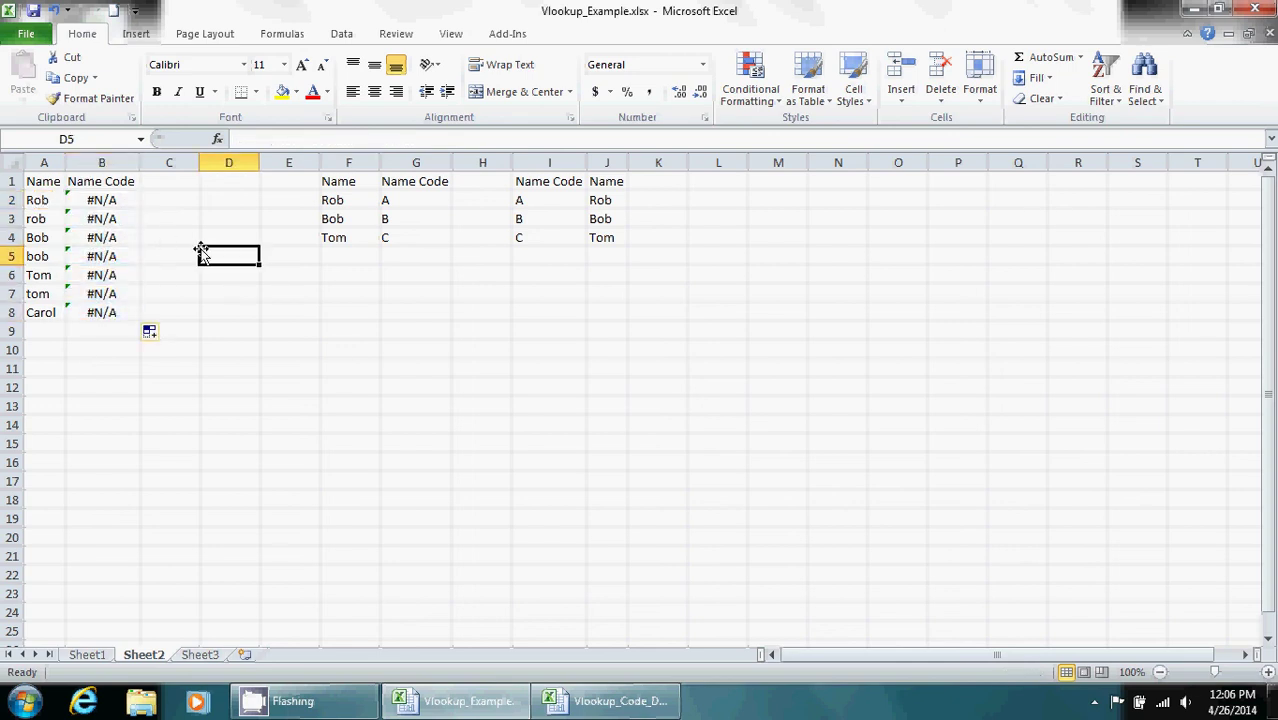
click(108, 222)
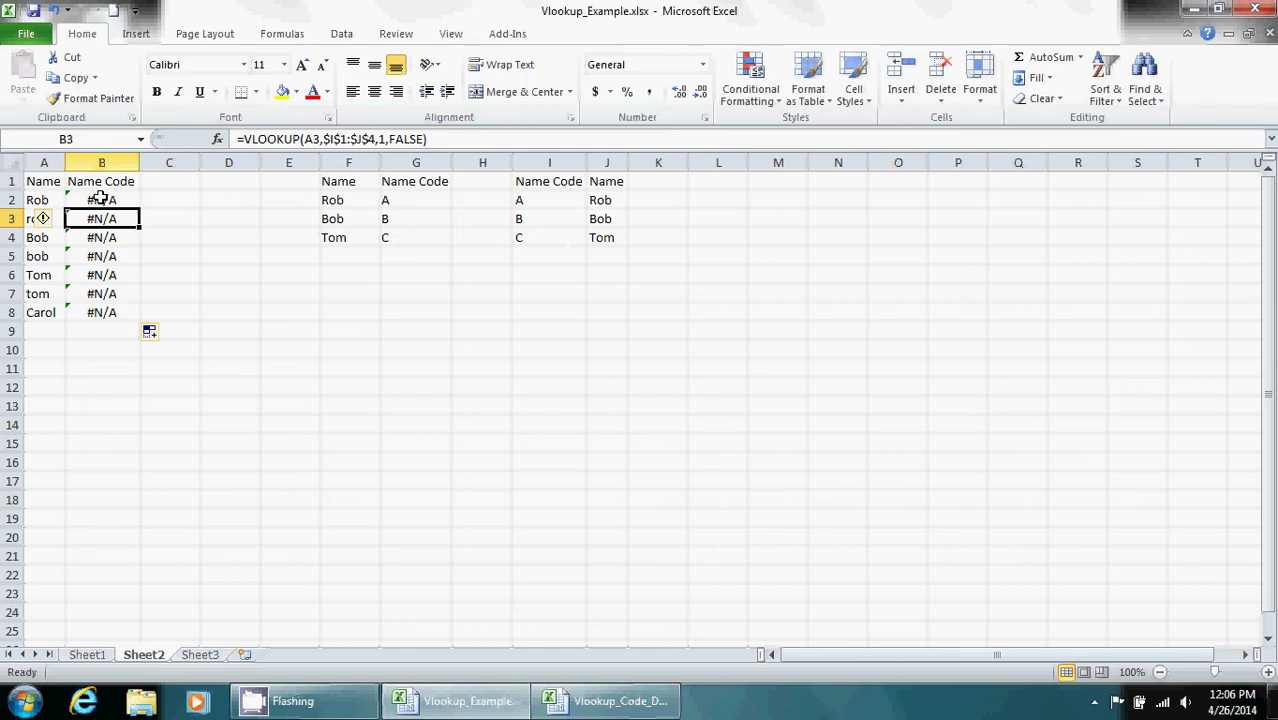
- Clear the #N/A formulas from B2:B9
drag(100, 199, 126, 330)
key(Delete)
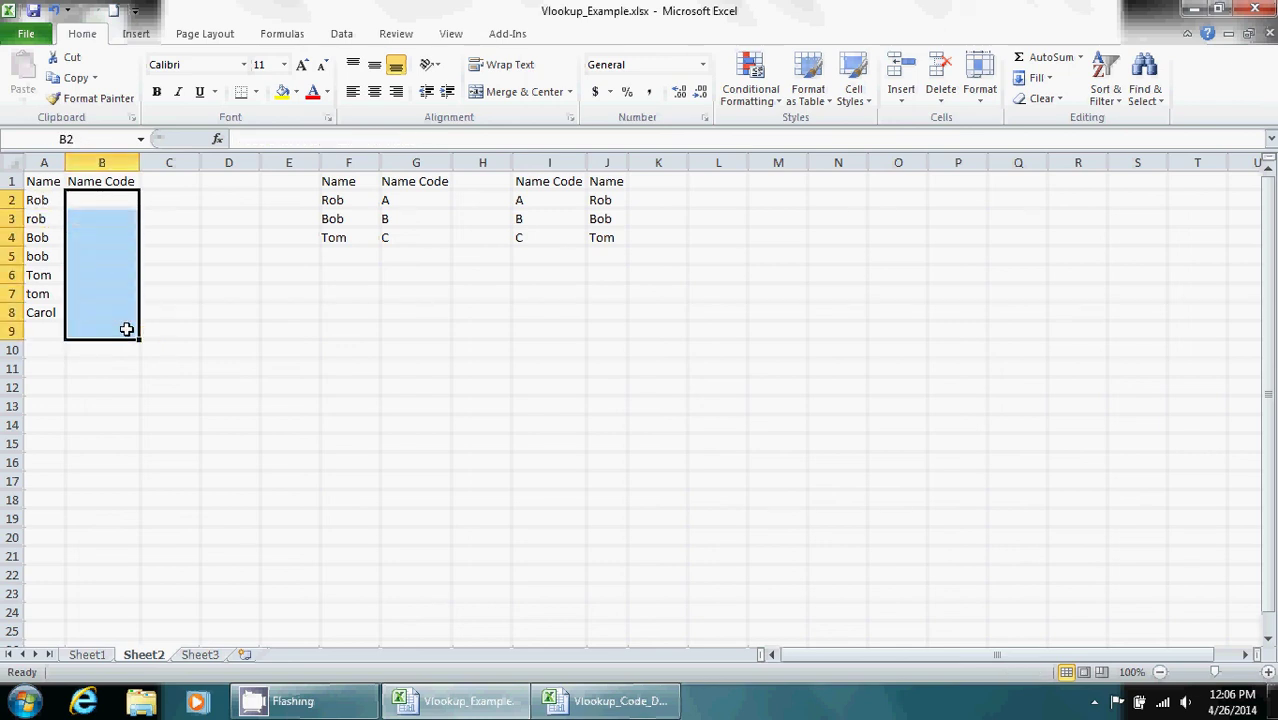
click(232, 332)
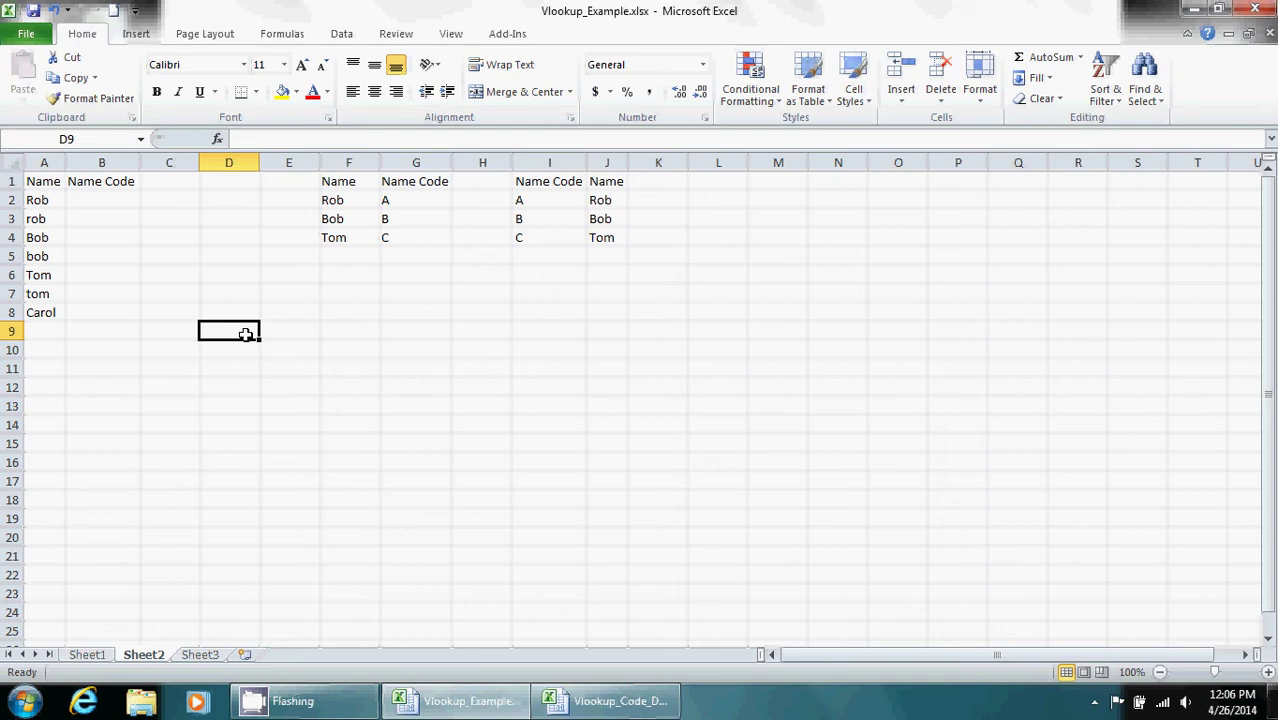
- Enter =VLOOKUP(A2,F1:G4,2,TRUE) in B2 for an approximate match
click(101, 199)
text(=)
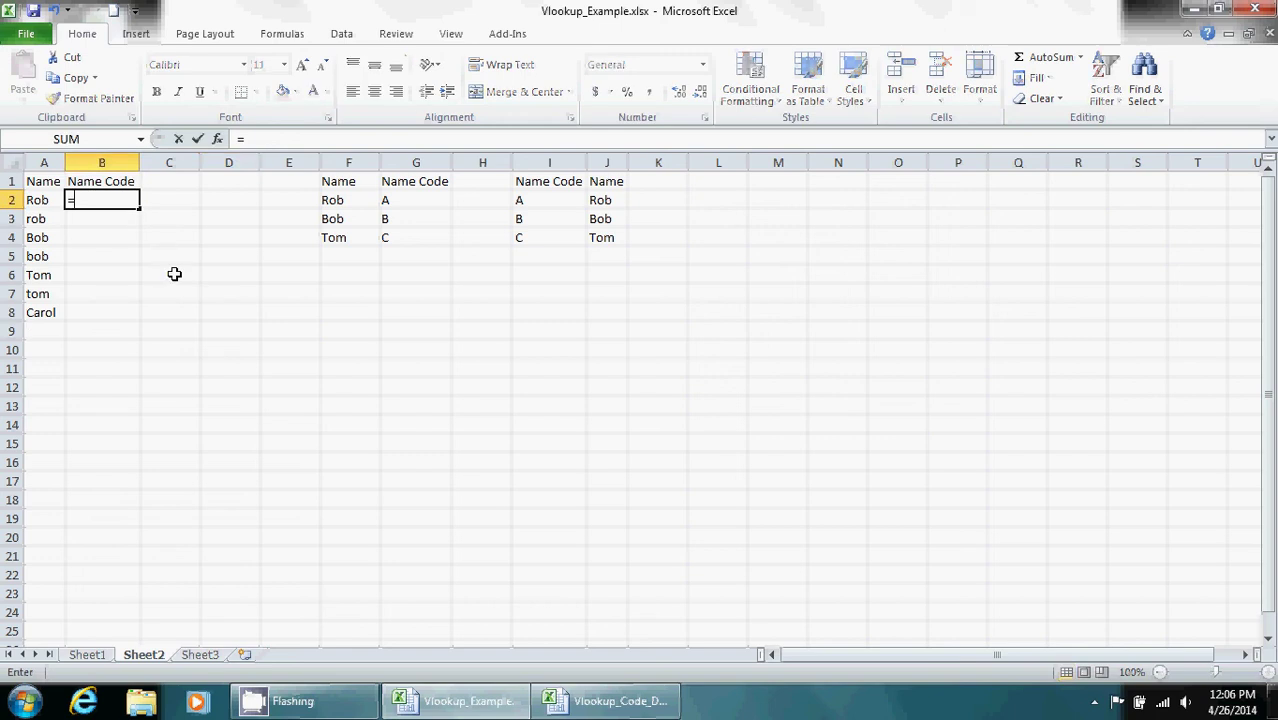
text(vlo)
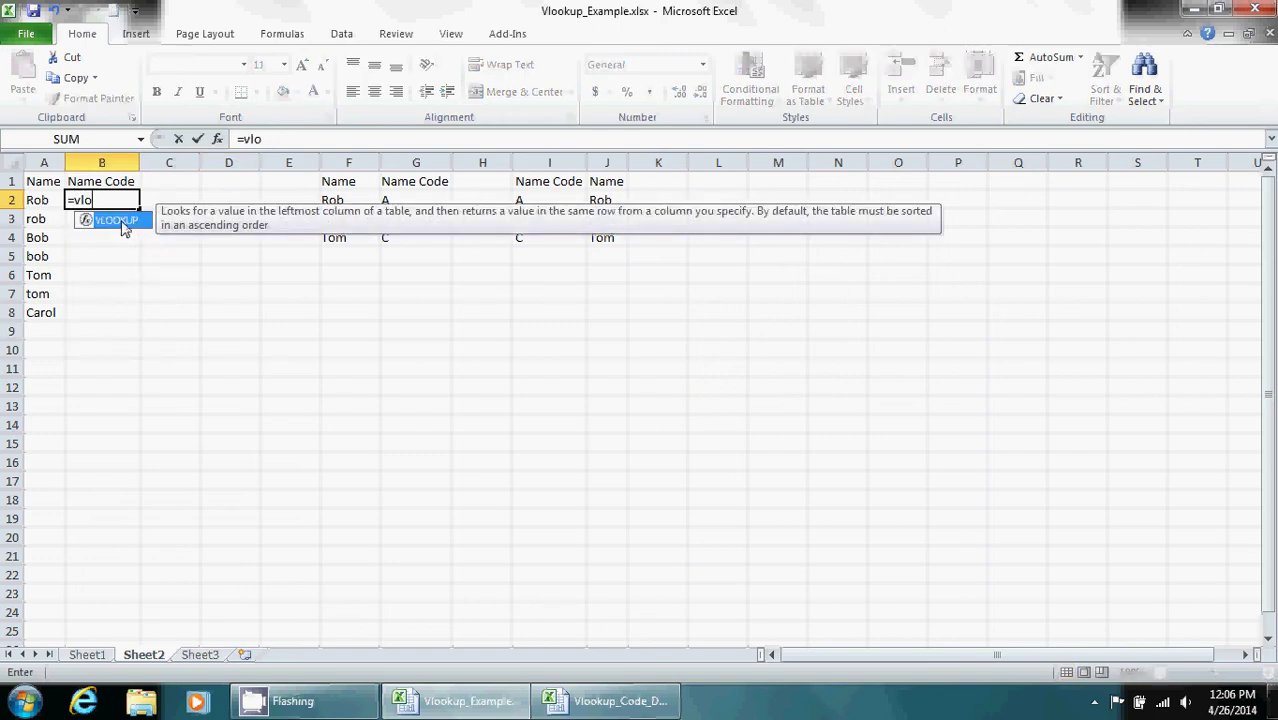
double_click(118, 220)
text(,)
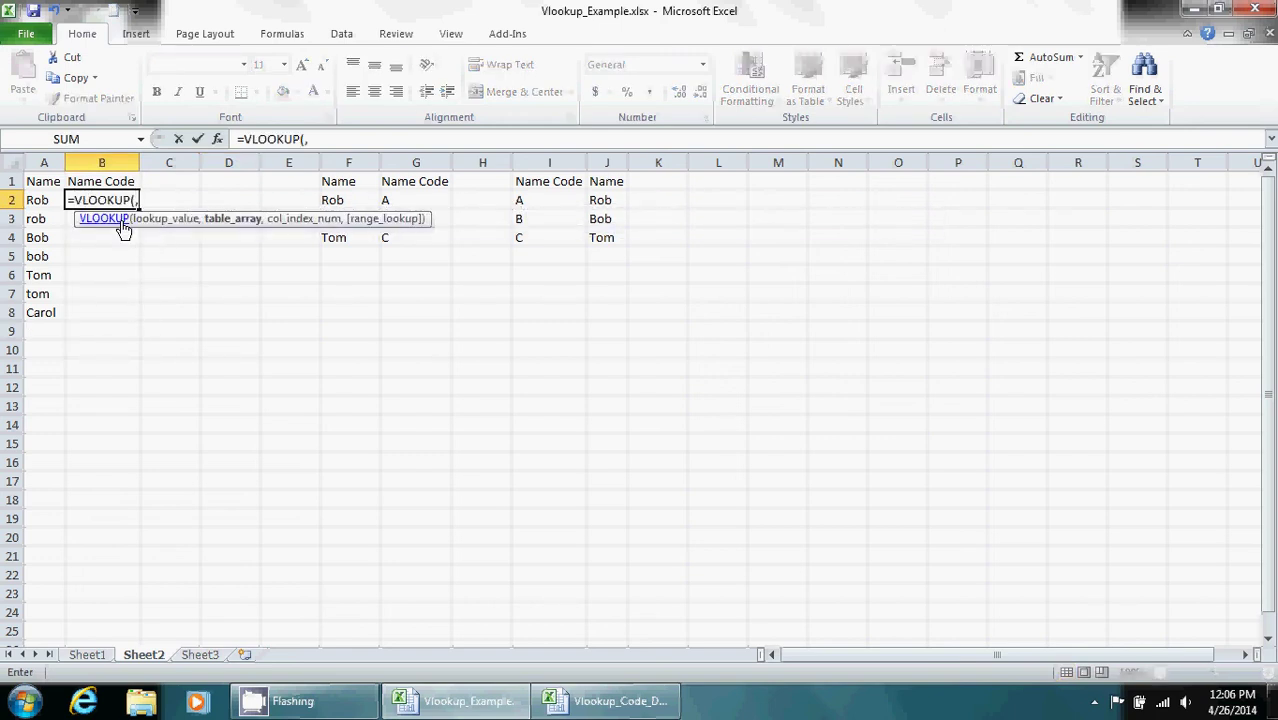
key(BackSpace)
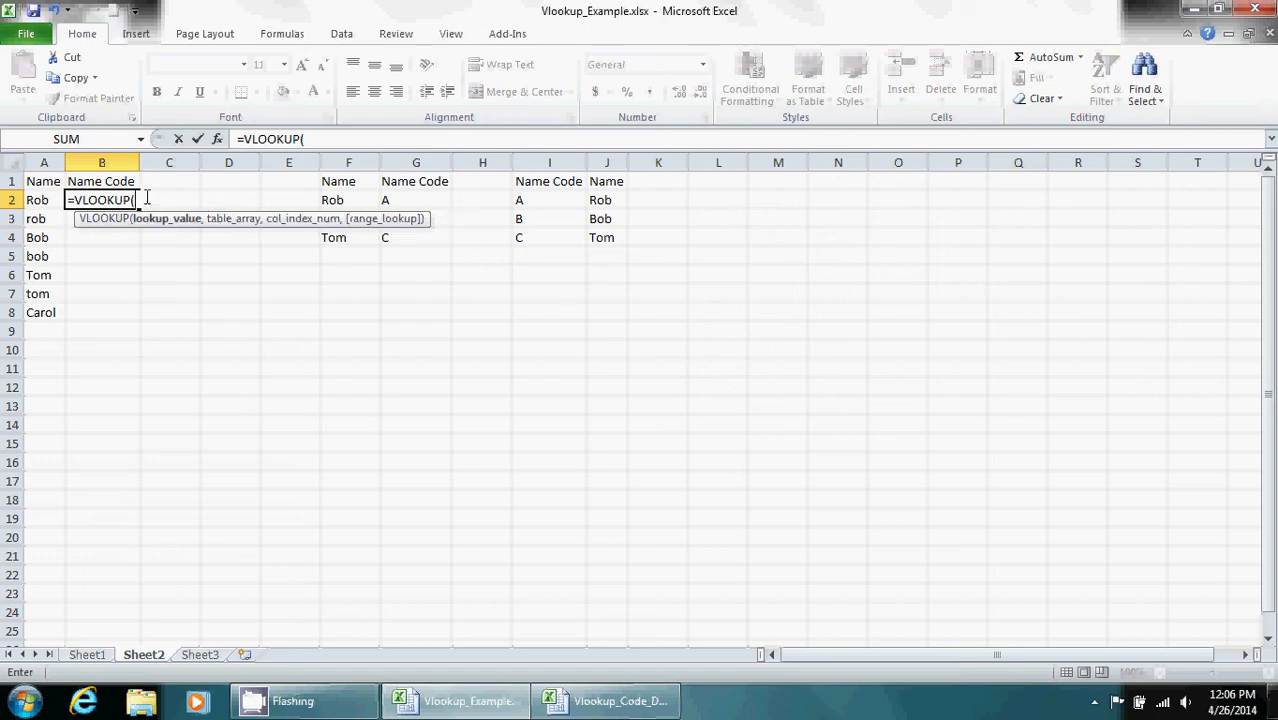
click(36, 199)
text(,)
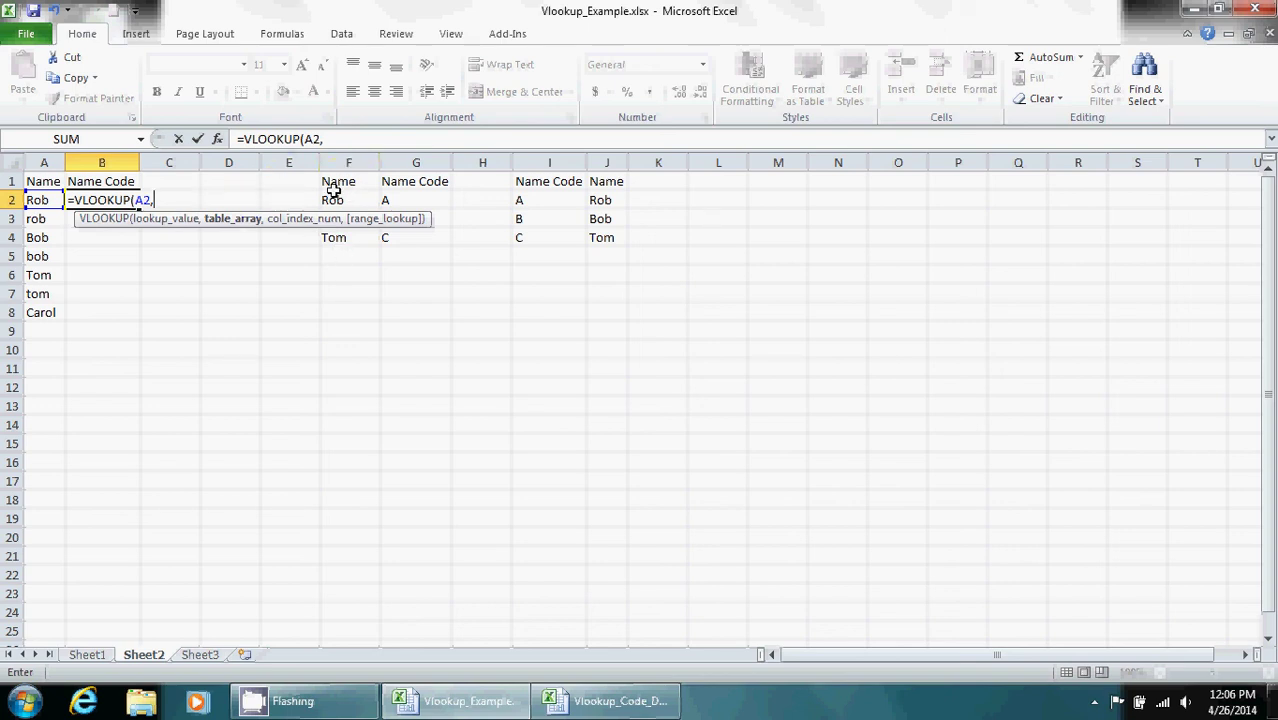
drag(340, 183, 390, 252)
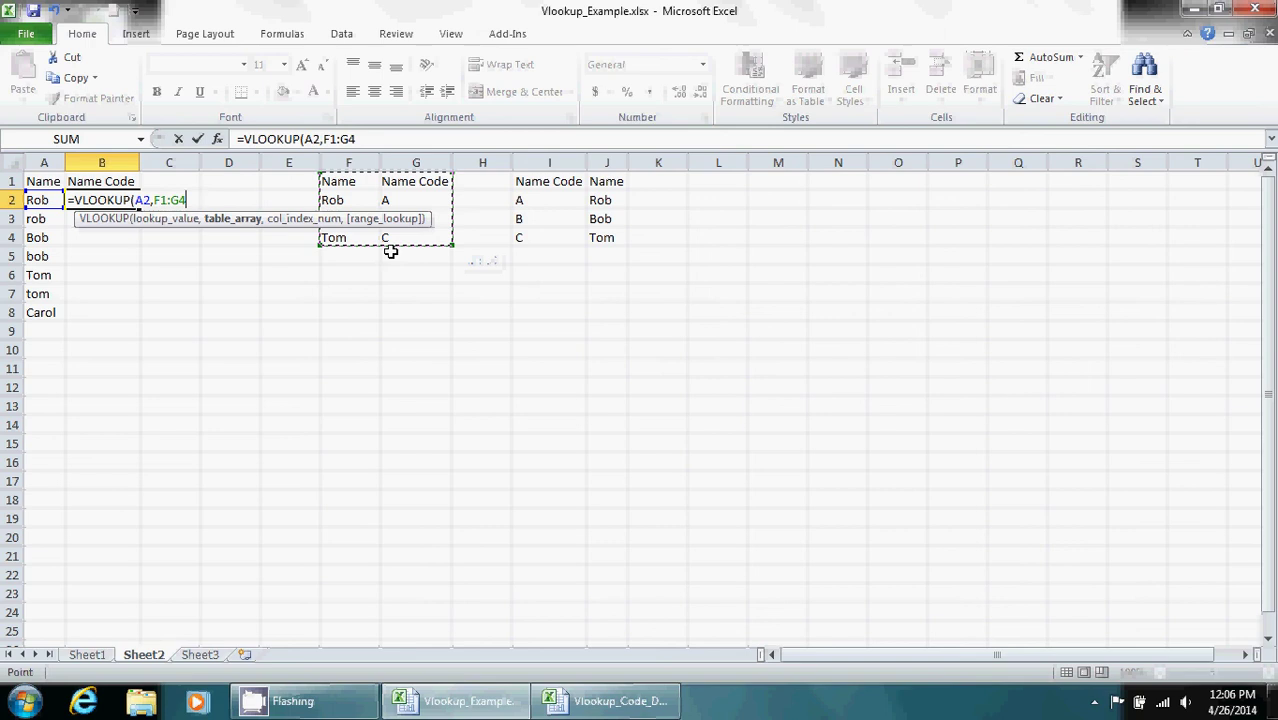
text(,)
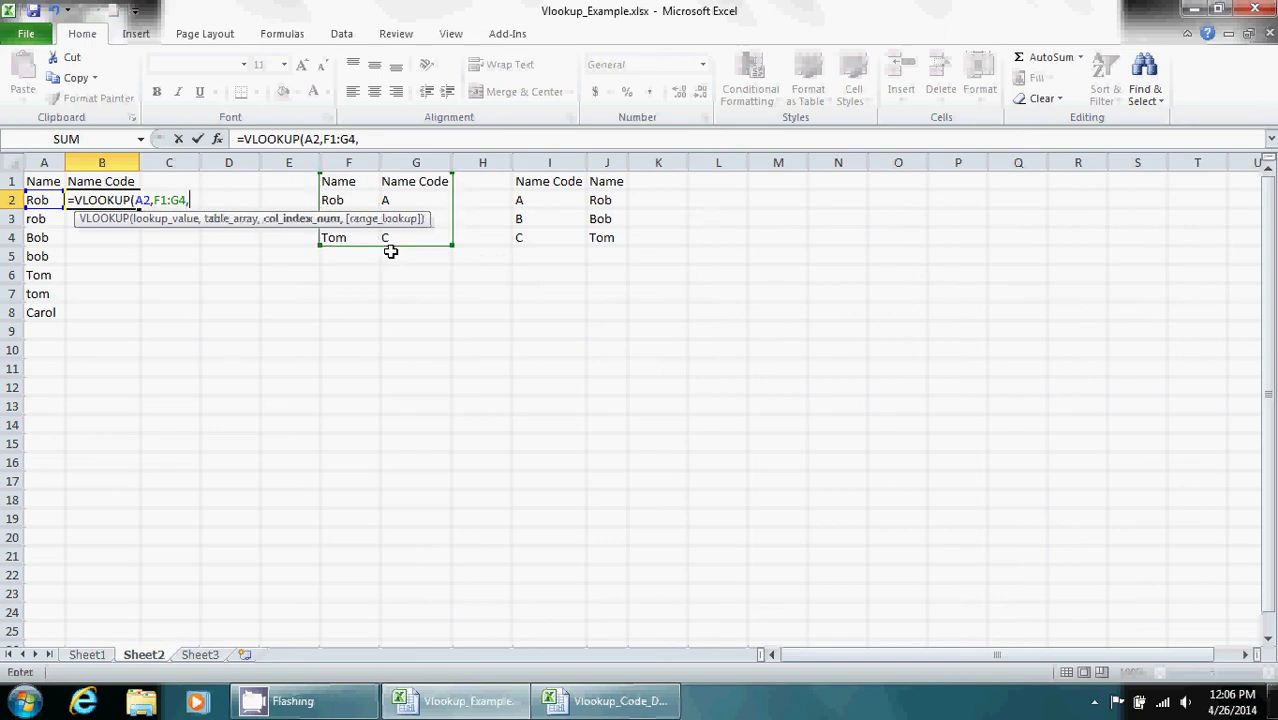
text(2,)
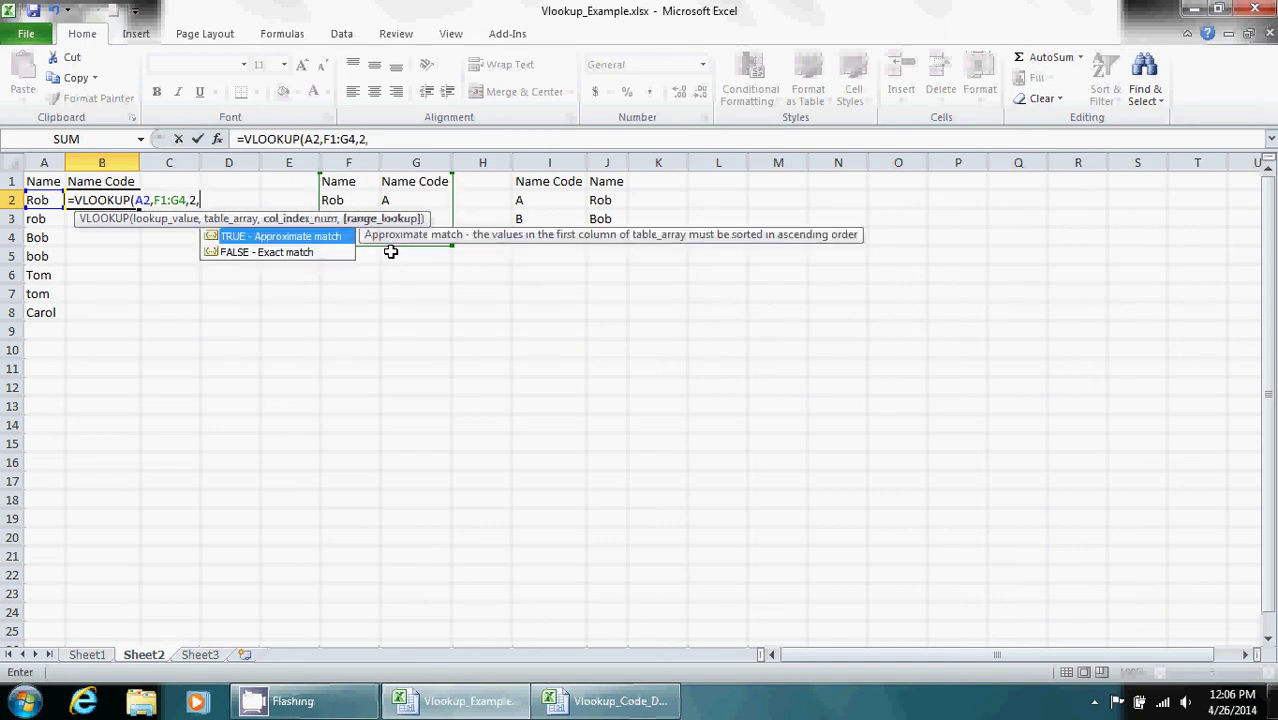
double_click(322, 237)
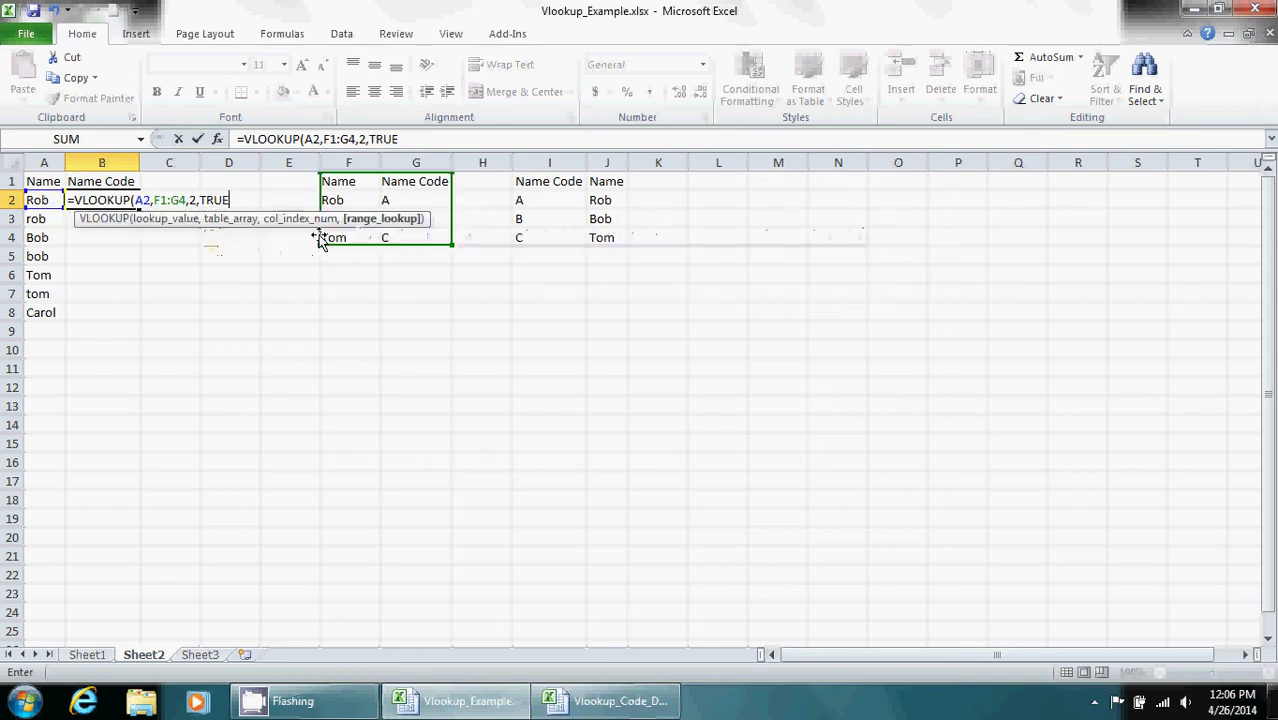
text())
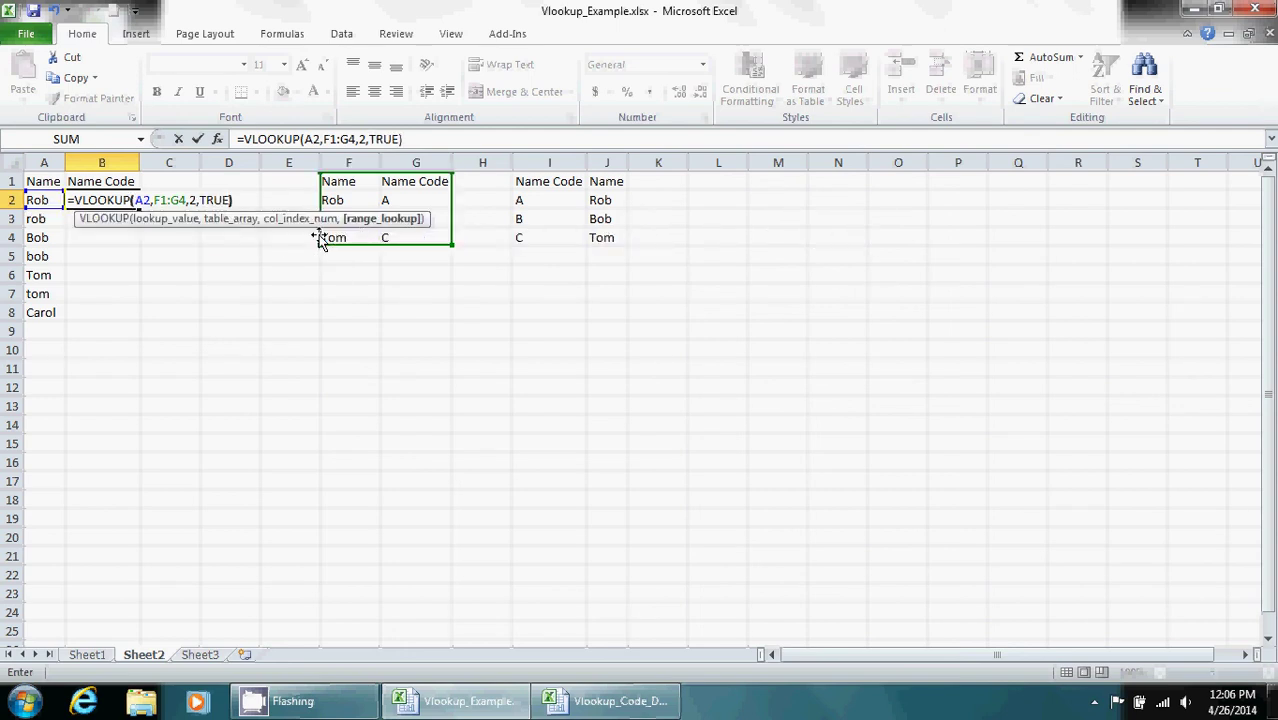
- Lock the table range as $F$1:$G$4 and copy the formula down to B8
click(322, 138)
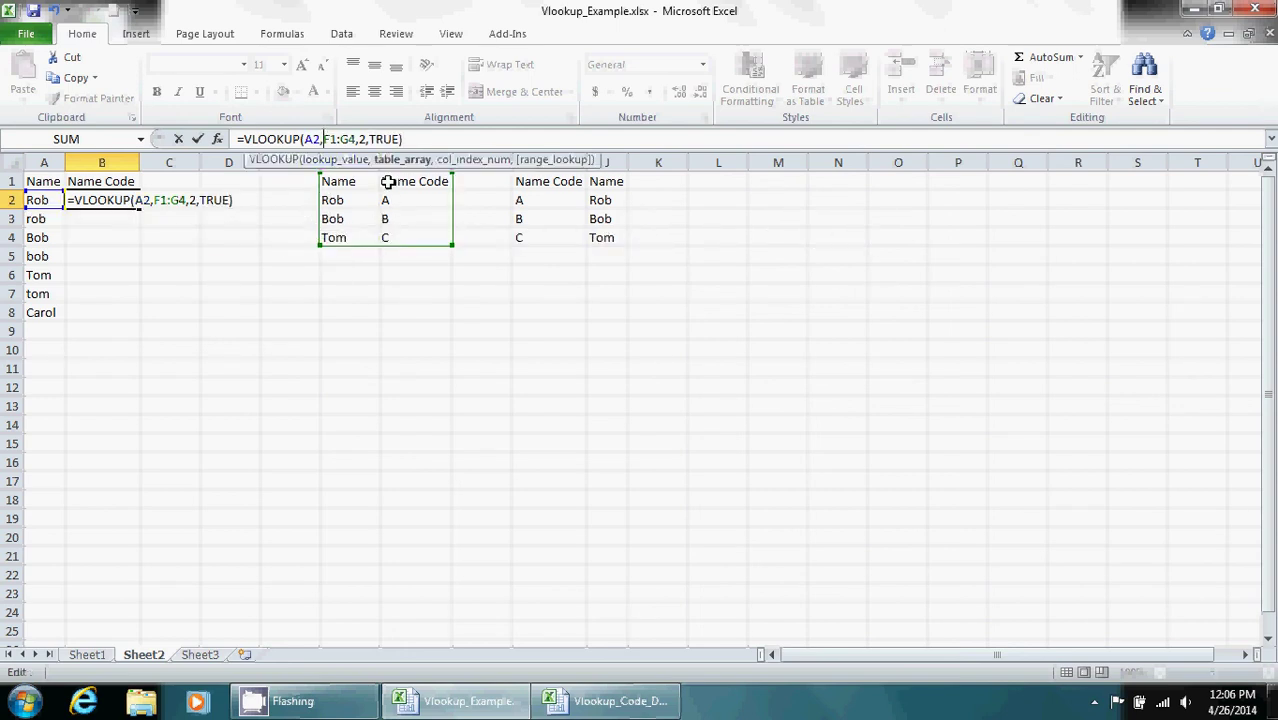
text($F)
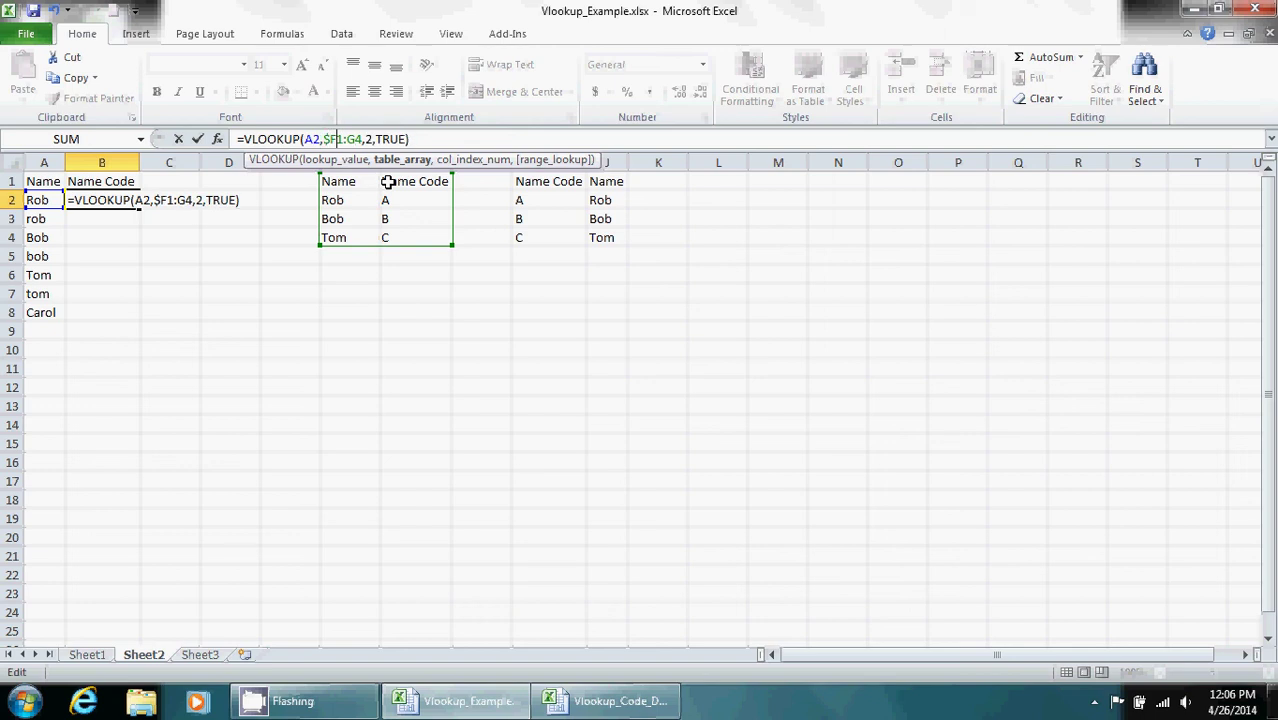
text($)
key(Right)
key(Right)
text($)
key(Right)
text($)
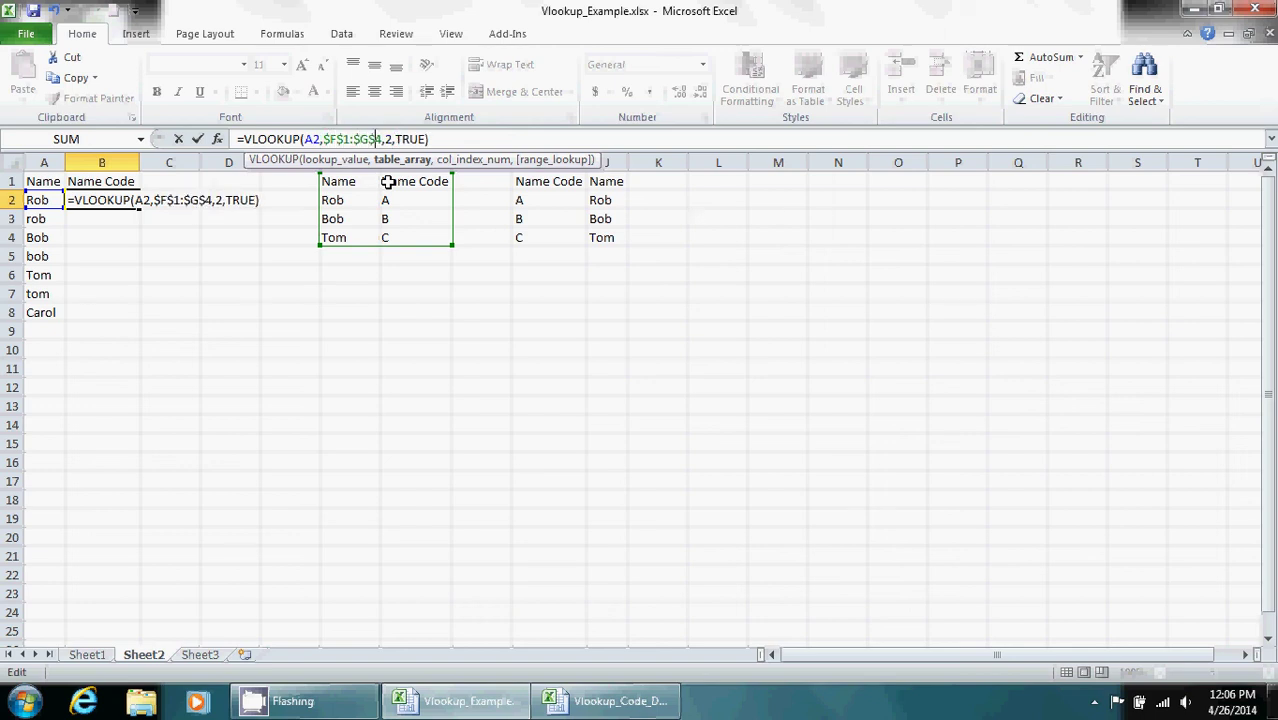
key(Return)
click(117, 200)
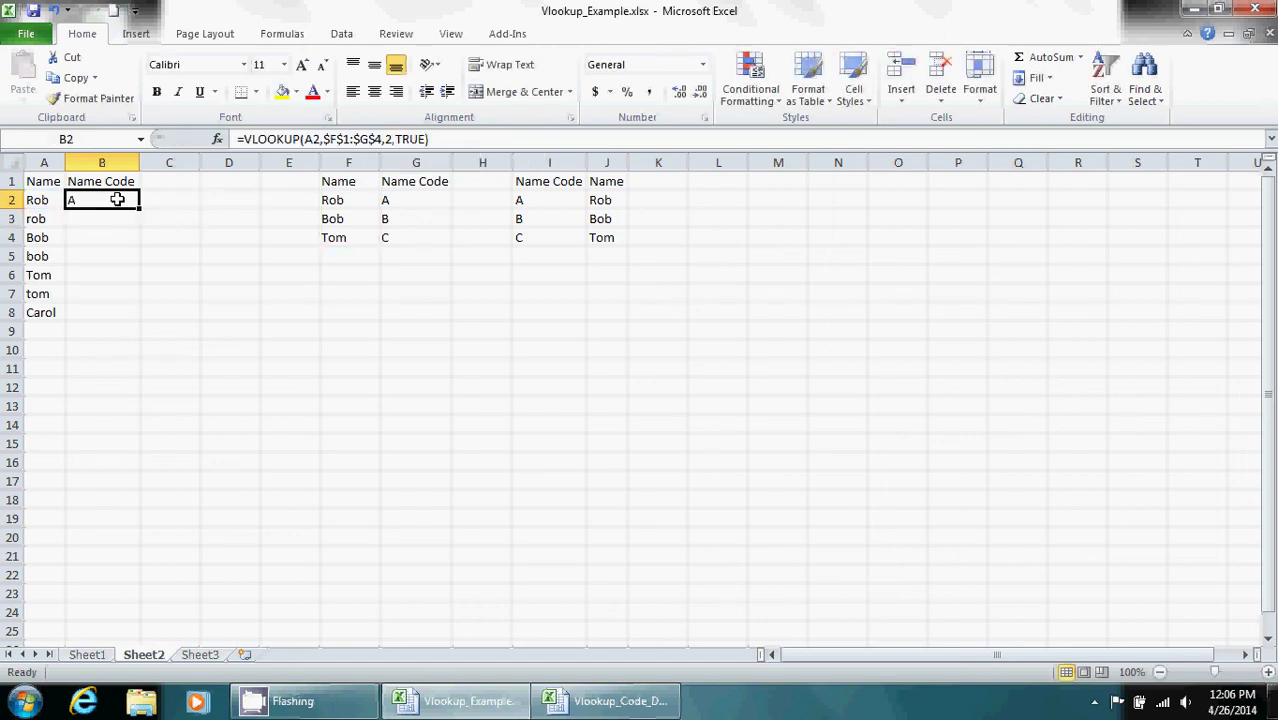
double_click(140, 208)
click(215, 256)
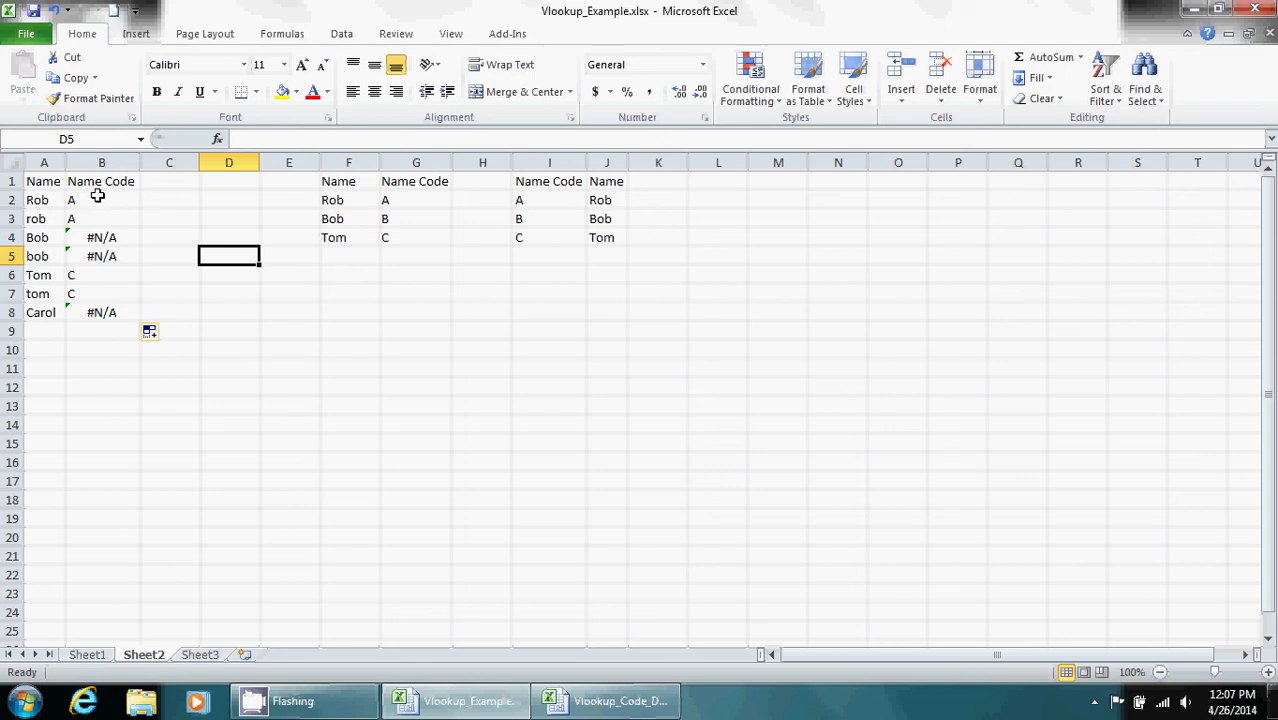
- Select cell B2 in the Name Code column
click(100, 204)
- Clear the Name Code results, rename the A1 header to Numbers and widen column A
drag(100, 204, 94, 363)
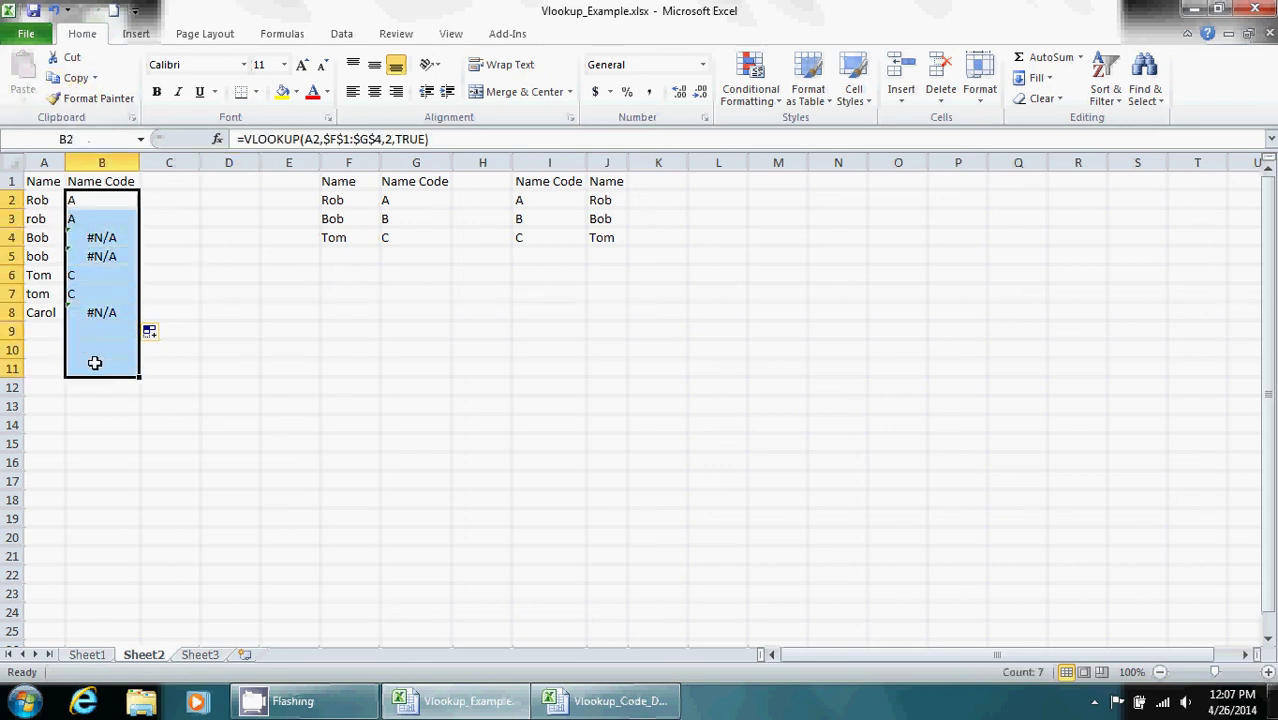
key(Delete)
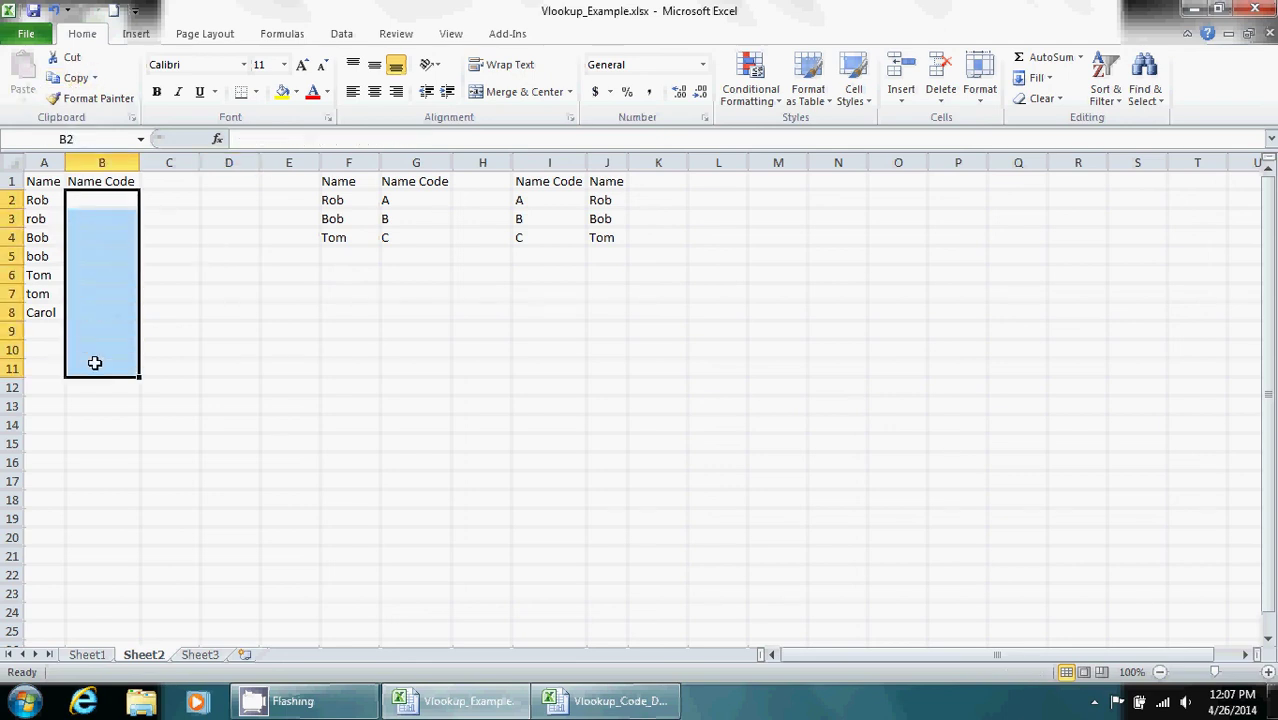
click(43, 181)
text(Numbers)
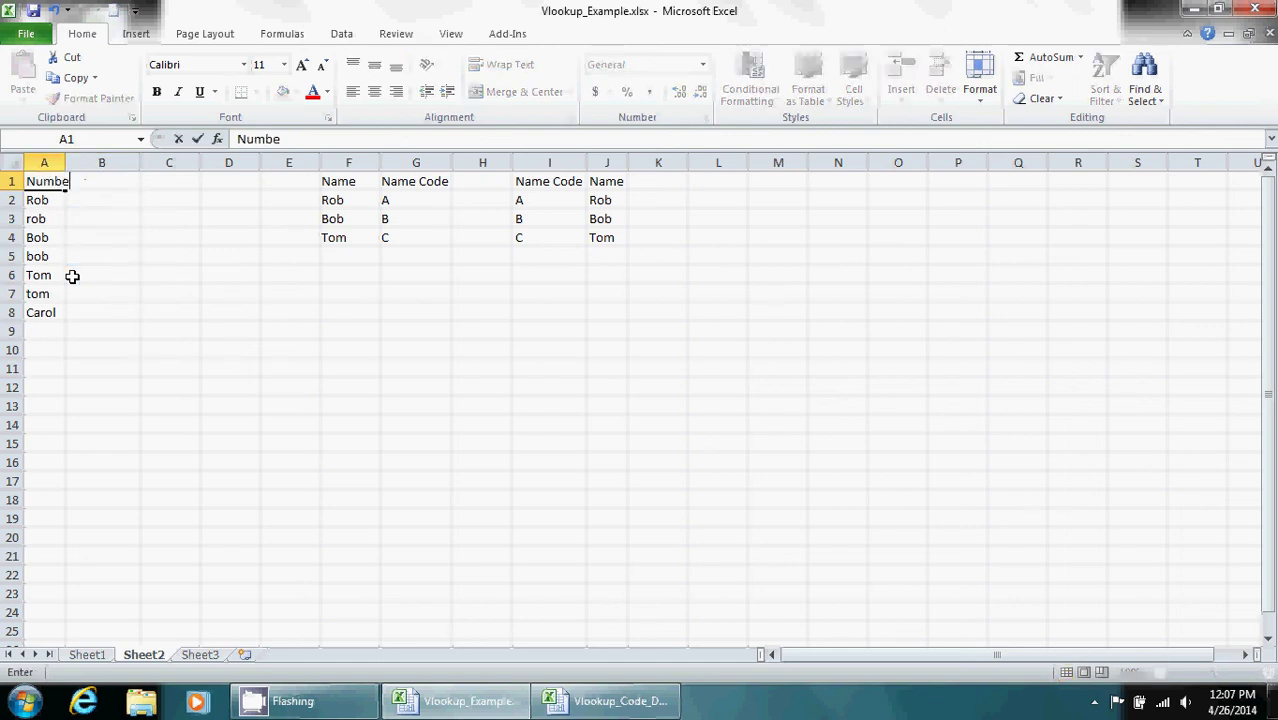
click(188, 256)
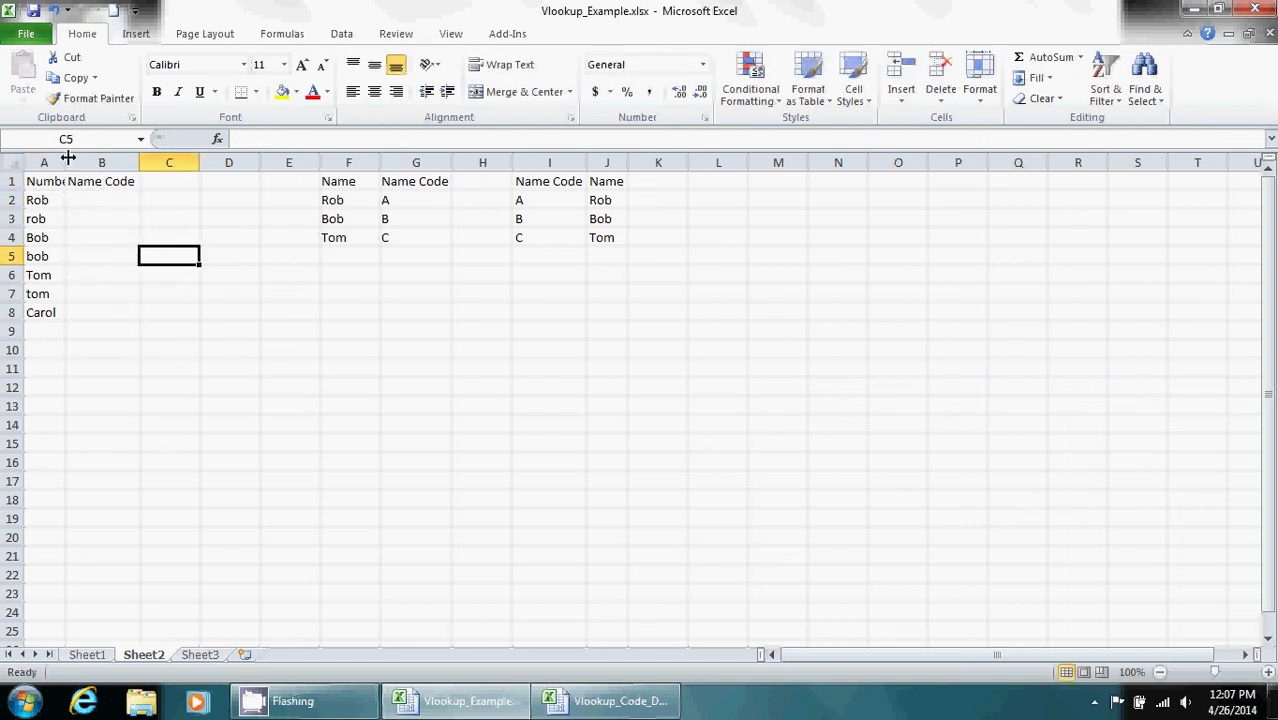
double_click(65, 162)
- Delete the names from A2:A8
click(60, 200)
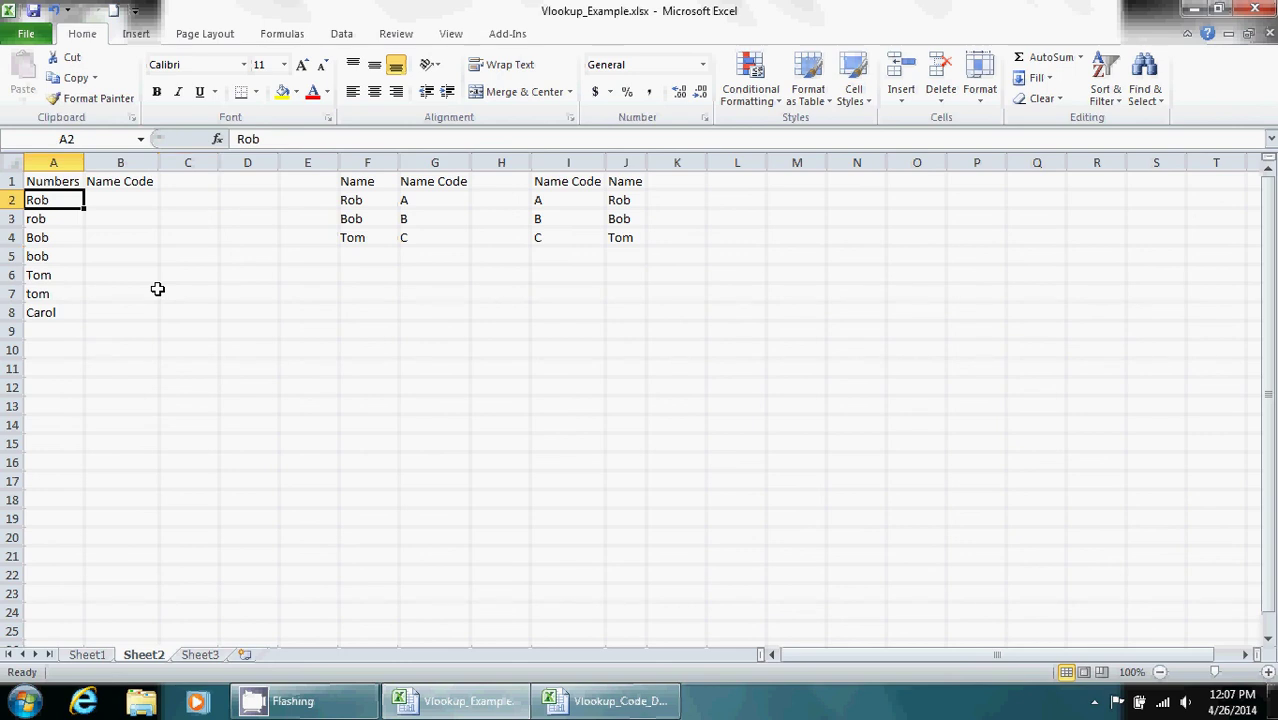
key(ctrl+shift+Down)
key(Delete)
key(Up)
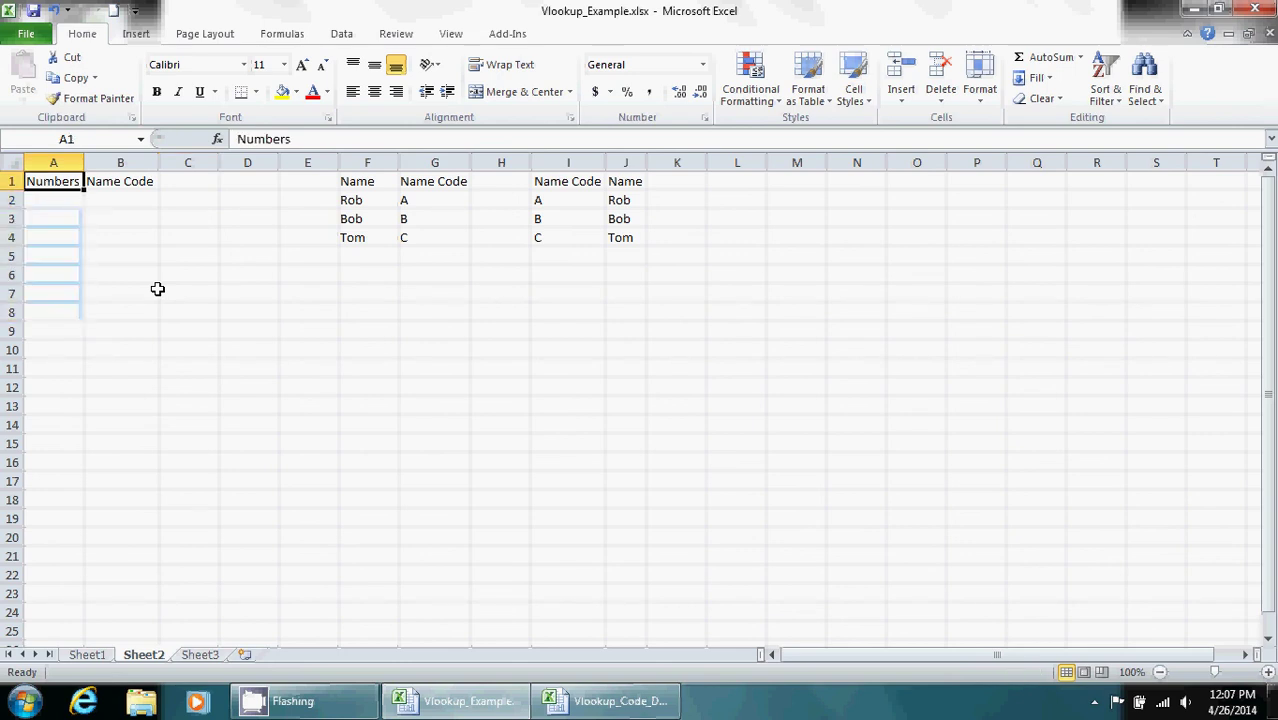
key(Down)
- Enter the numbers 1 through 7 into A2:A8
text(1)
key(Return)
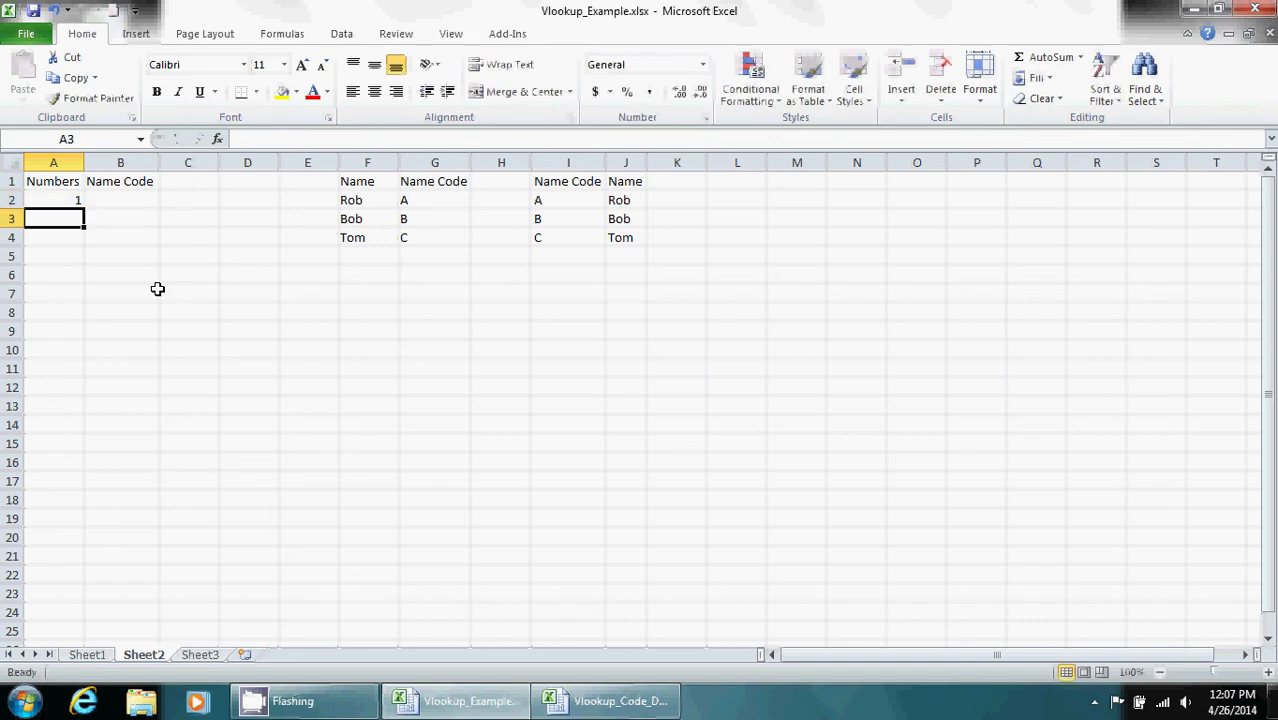
text(2)
key(Return)
text(3)
key(Return)
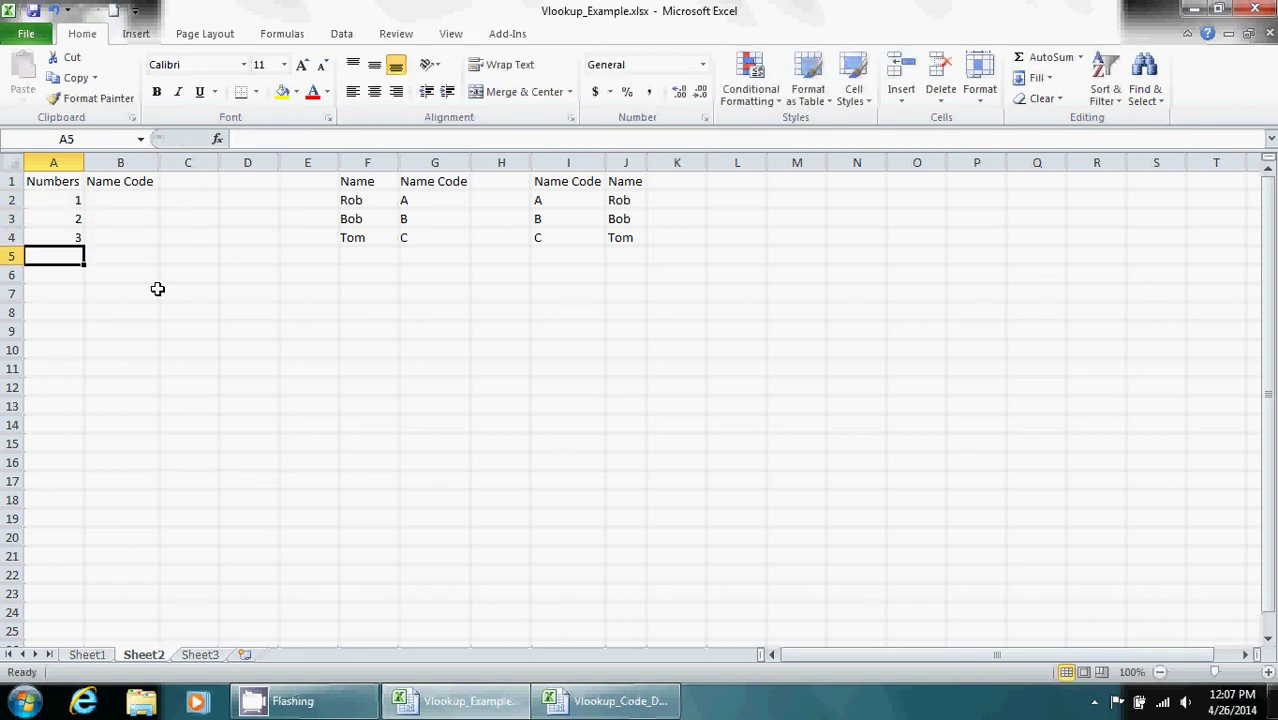
text(45)
key(BackSpace)
key(Return)
text(5)
key(Return)
text(6)
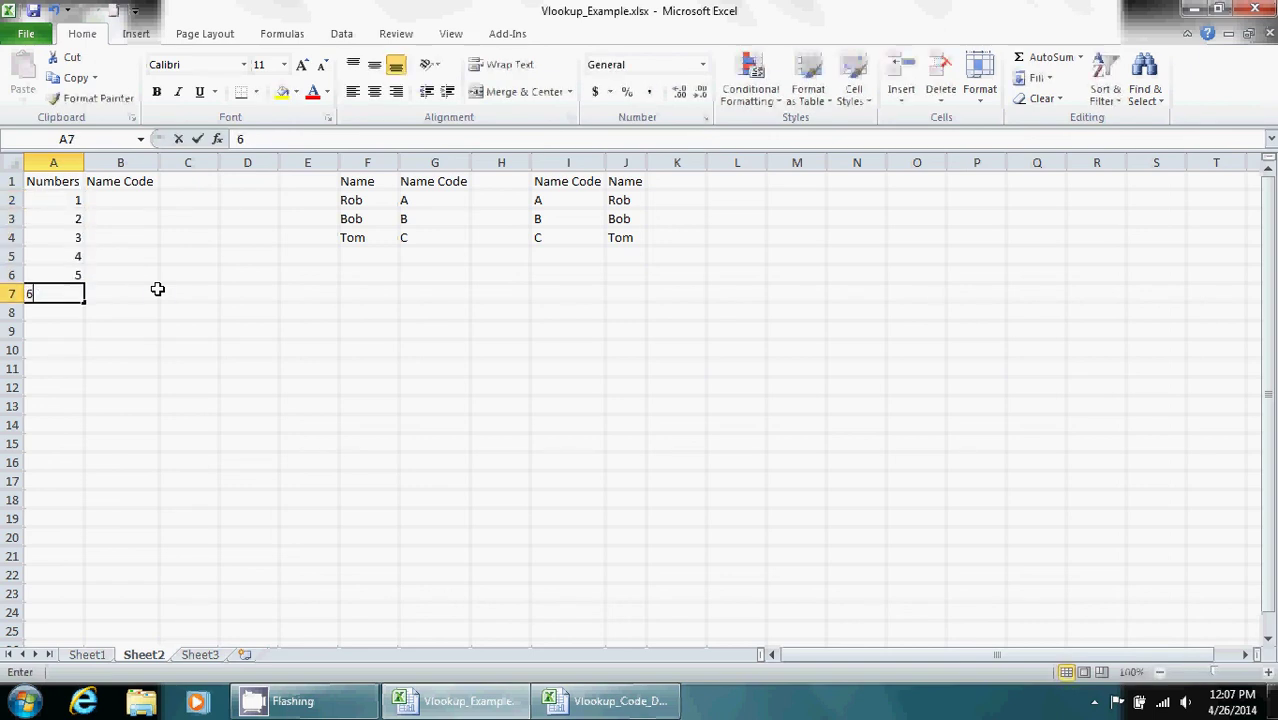
key(Return)
text(7)
click(157, 291)
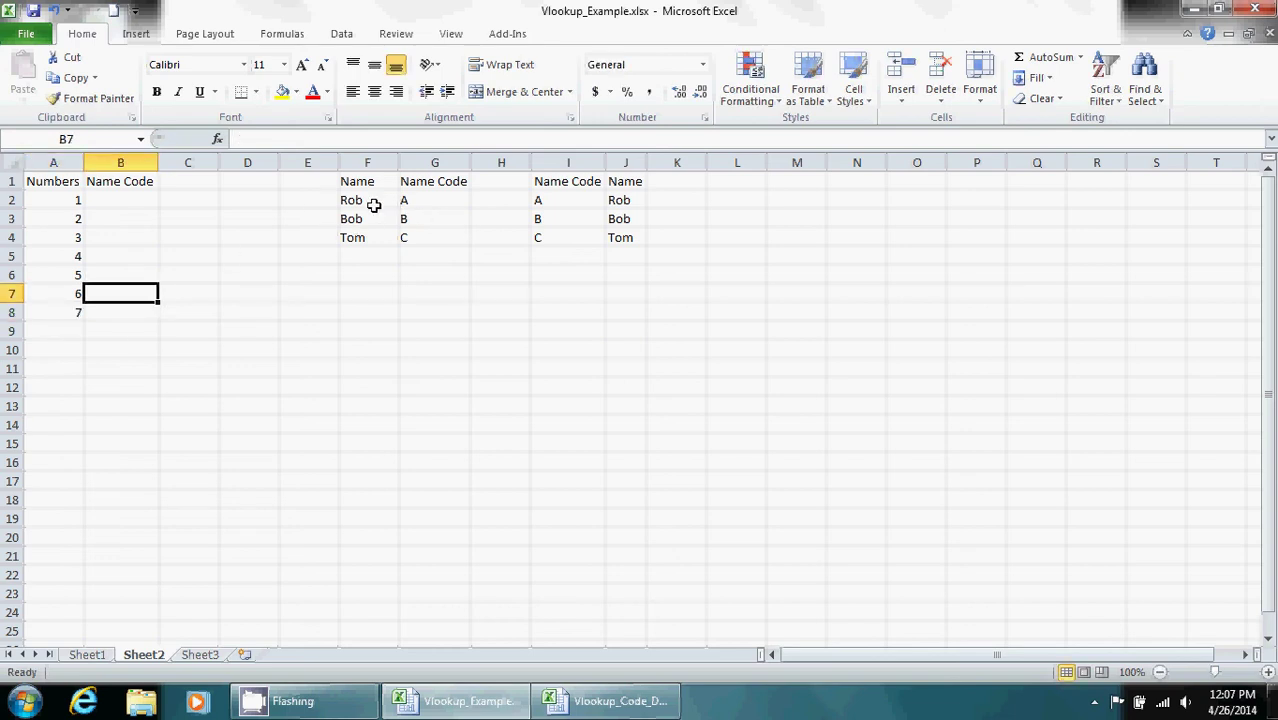
click(372, 204)
- Retitle F1 as Numbers and replace Rob, Bob, Tom with 1, 3 and 7 in F2:F4
click(356, 187)
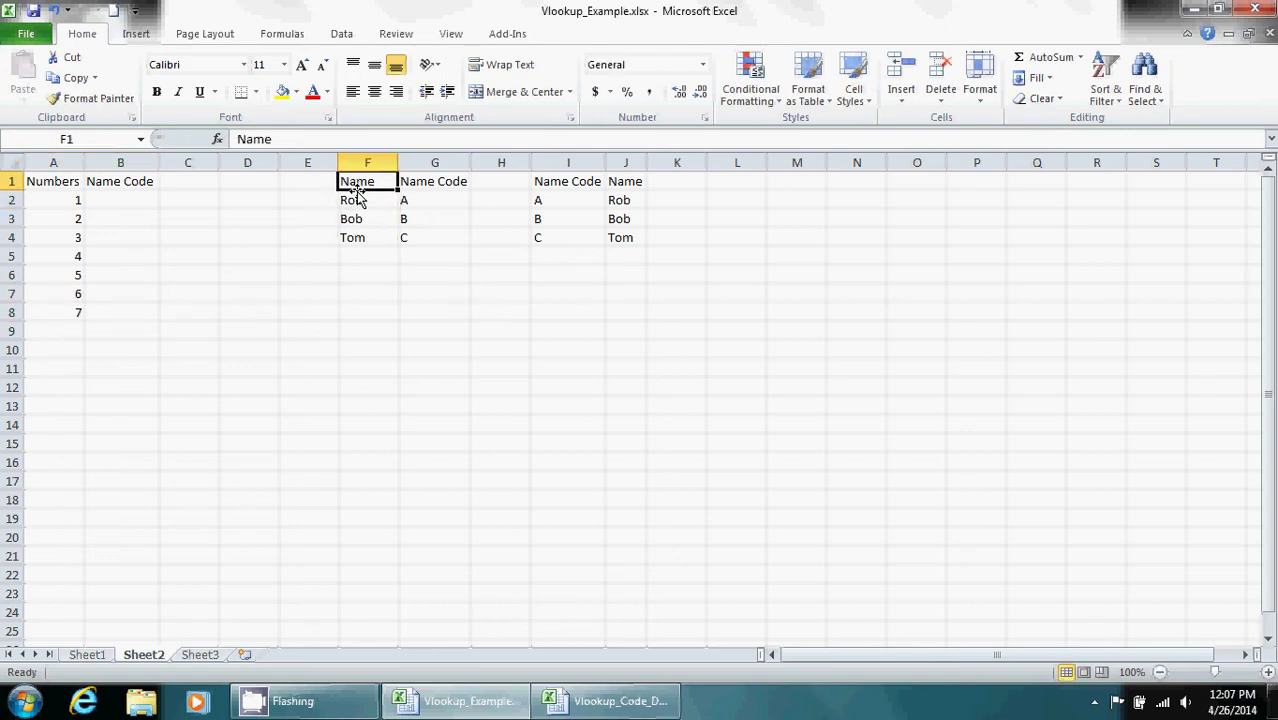
text(Numbers)
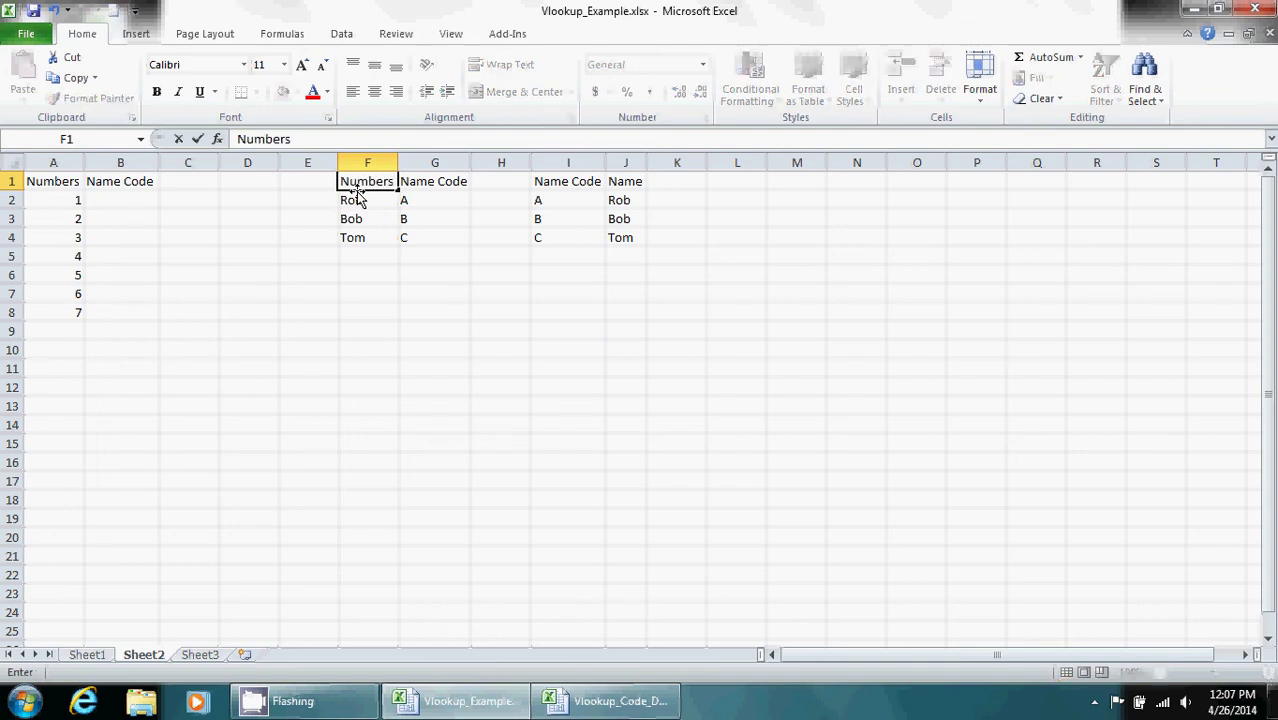
key(Return)
text(1)
key(Return)
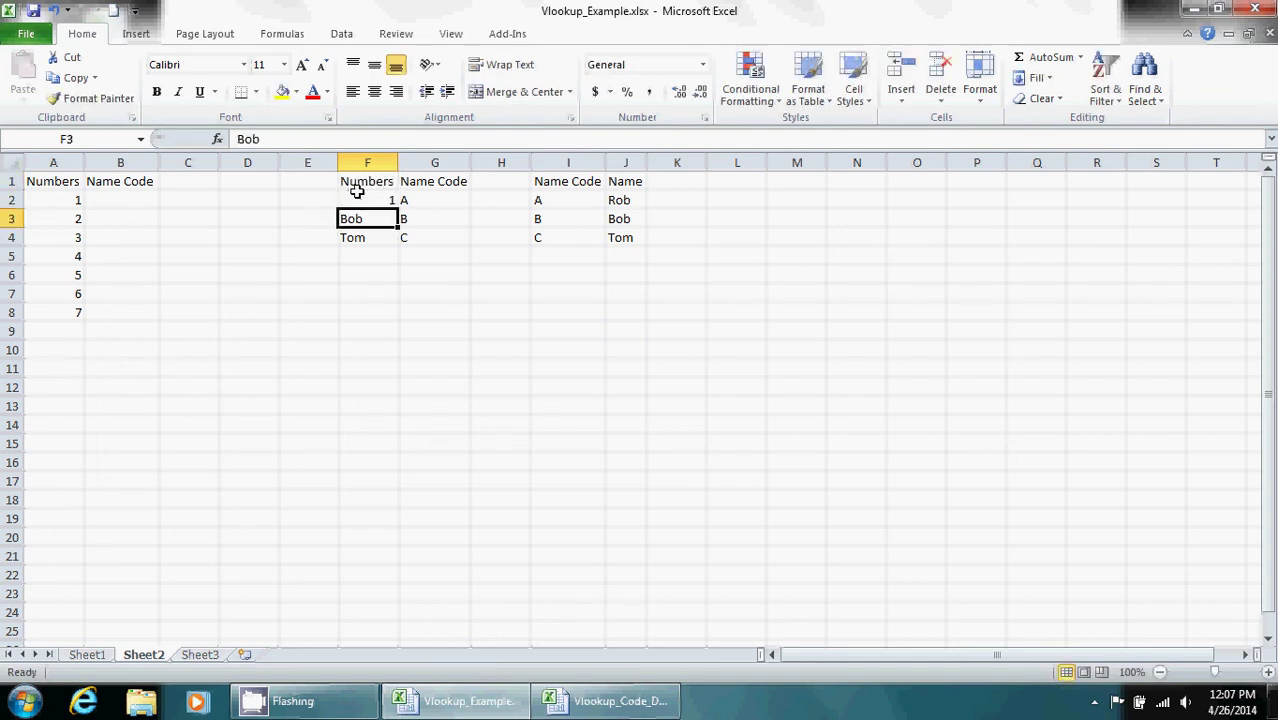
text(3)
key(Return)
text(7)
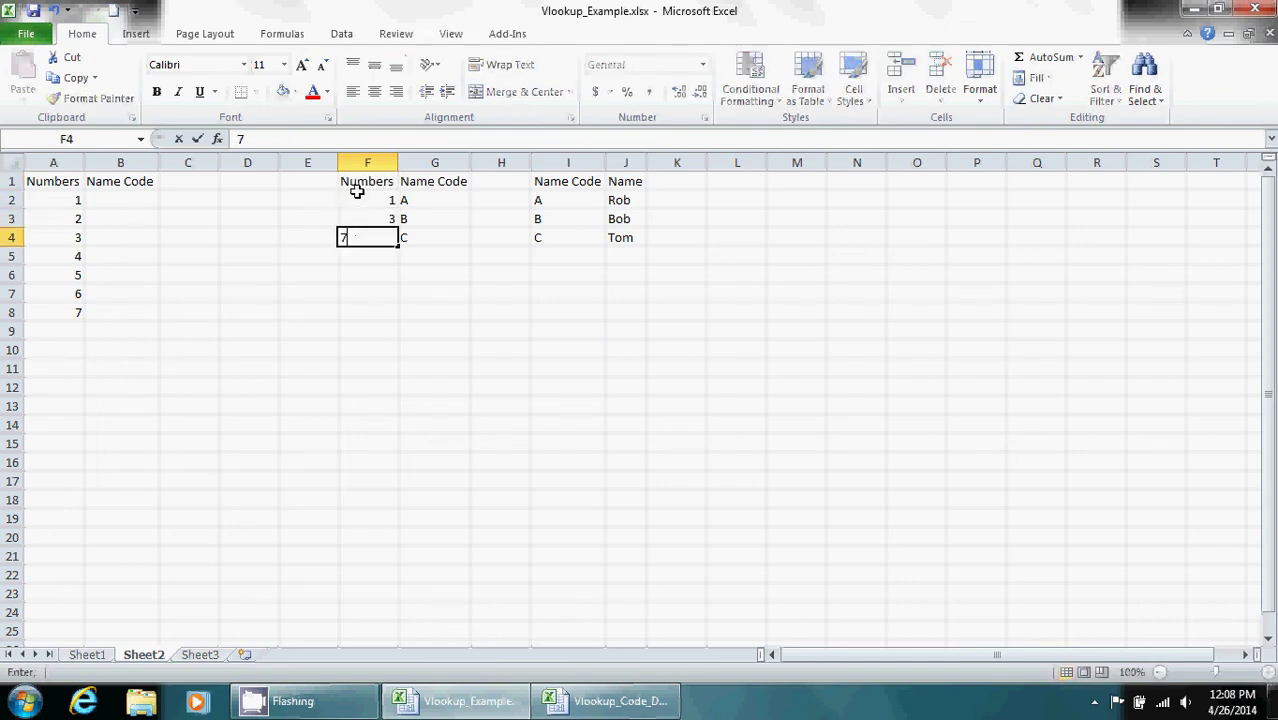
key(Return)
key(Right)
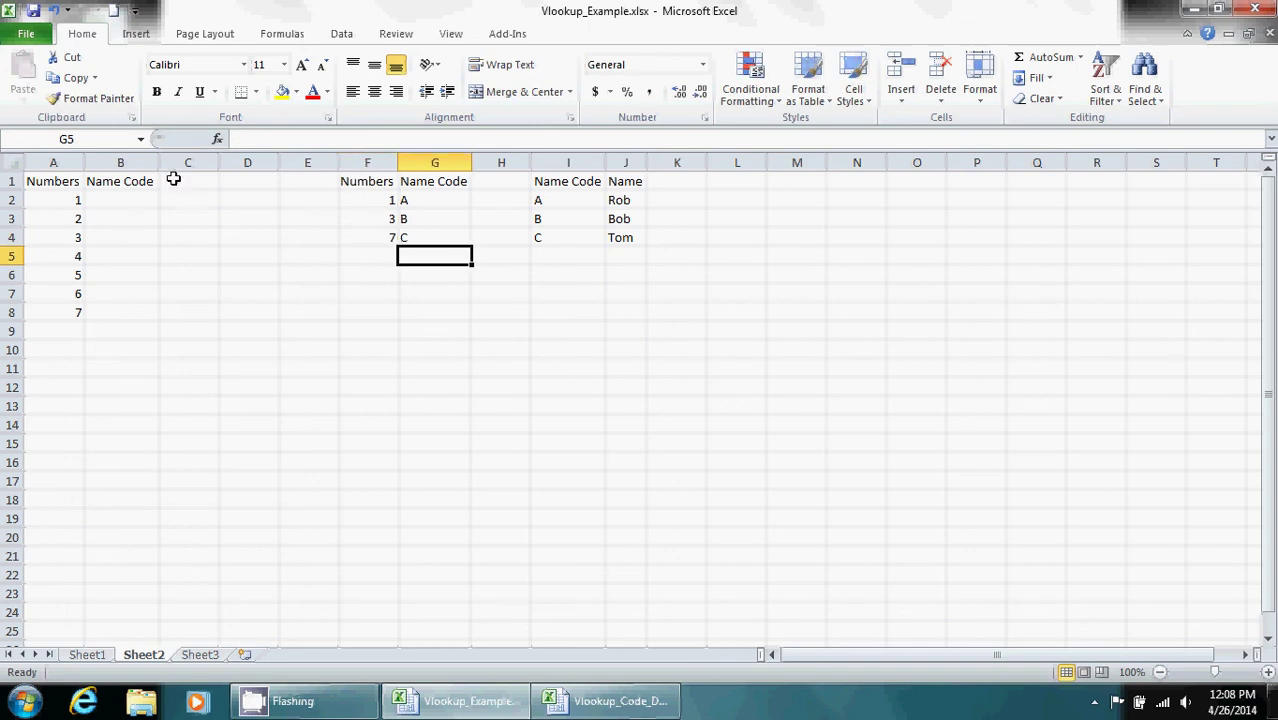
- Enter =VLOOKUP(A2,F1:G4,2,FALSE) in B2
click(112, 200)
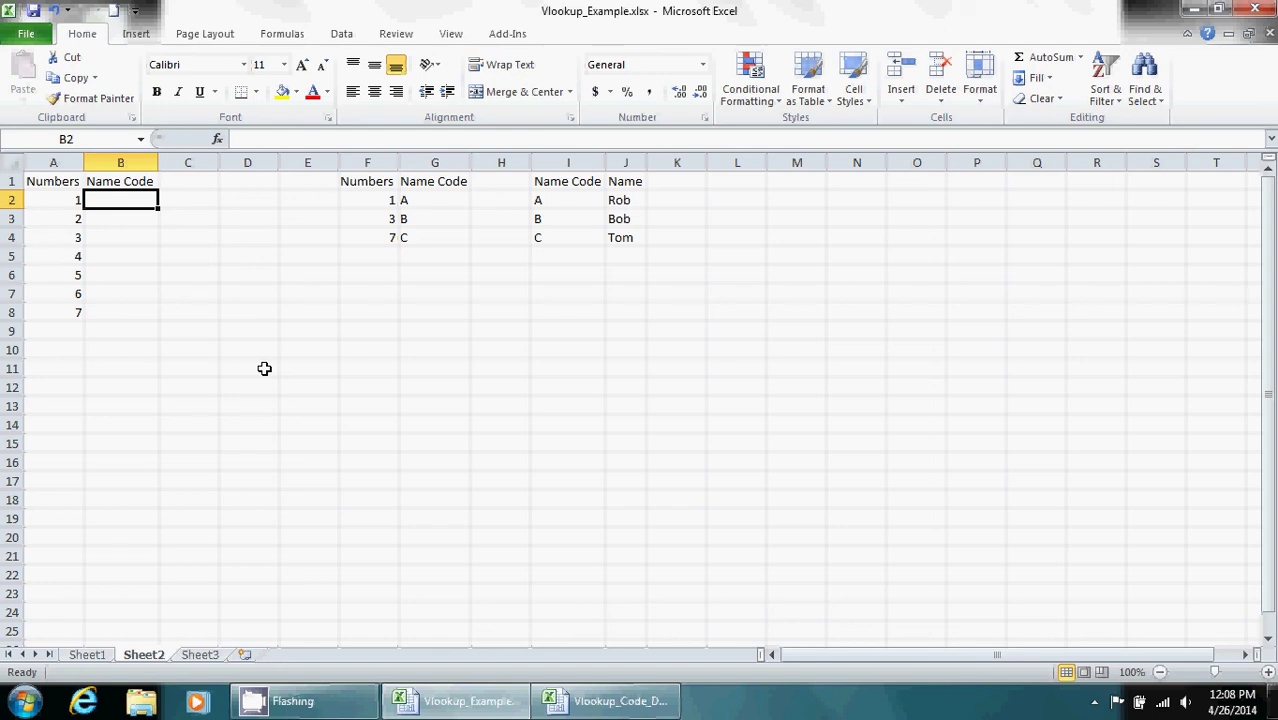
text(=vl)
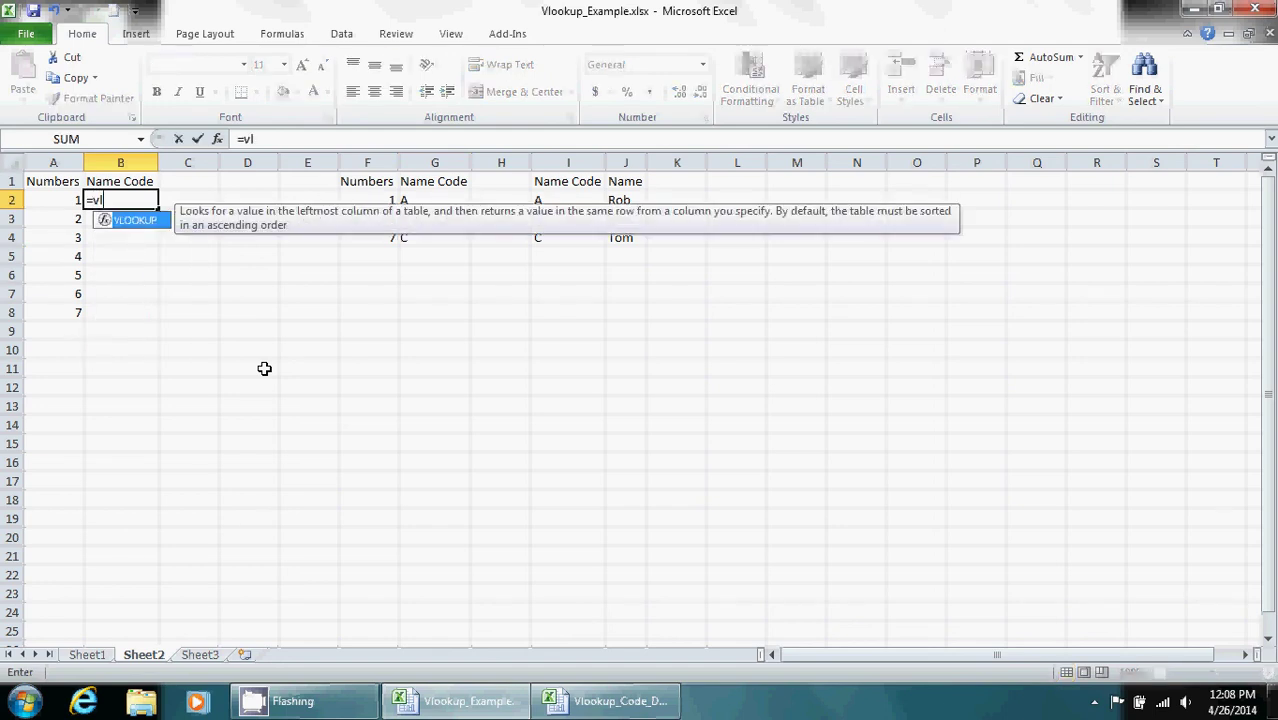
double_click(138, 220)
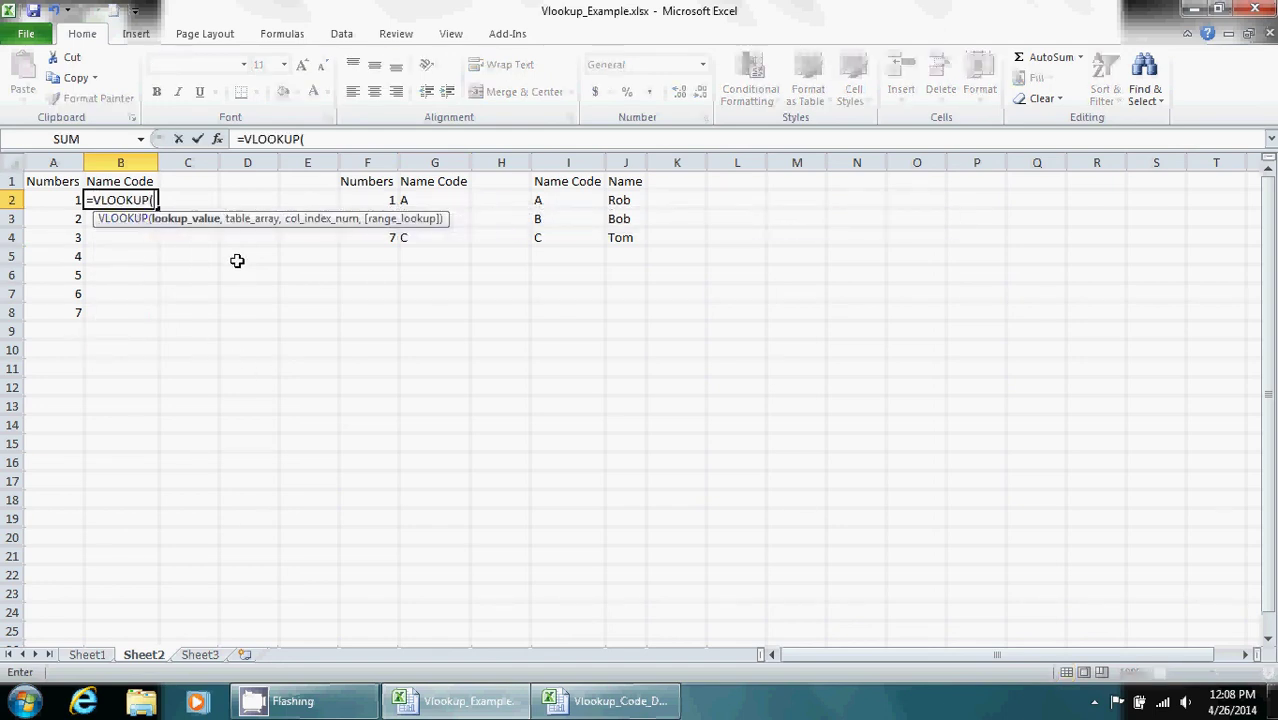
click(55, 200)
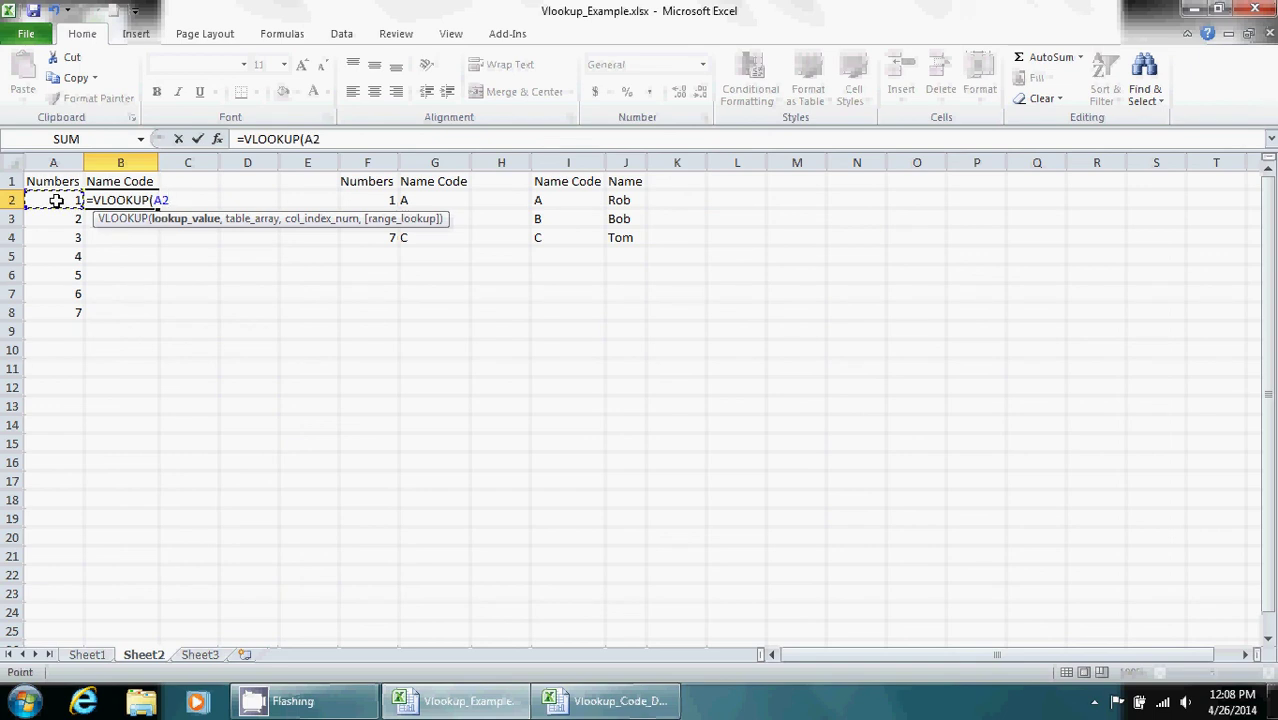
text(,)
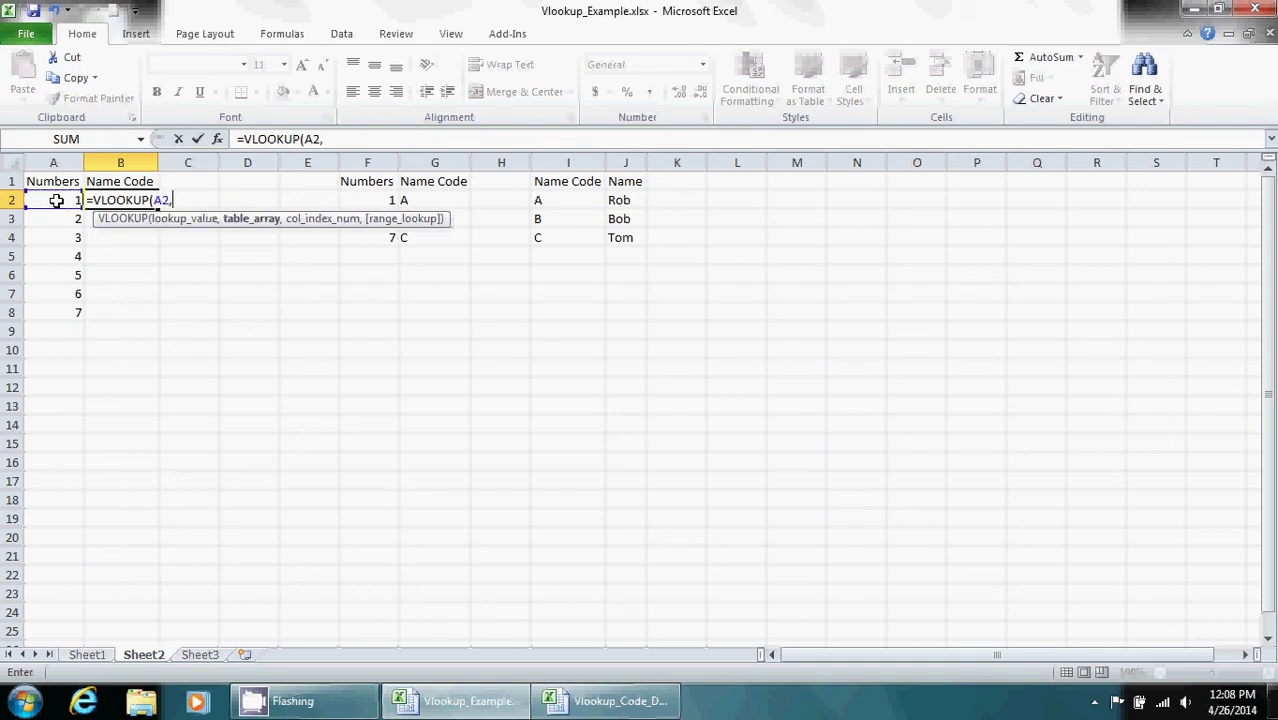
drag(362, 177, 431, 240)
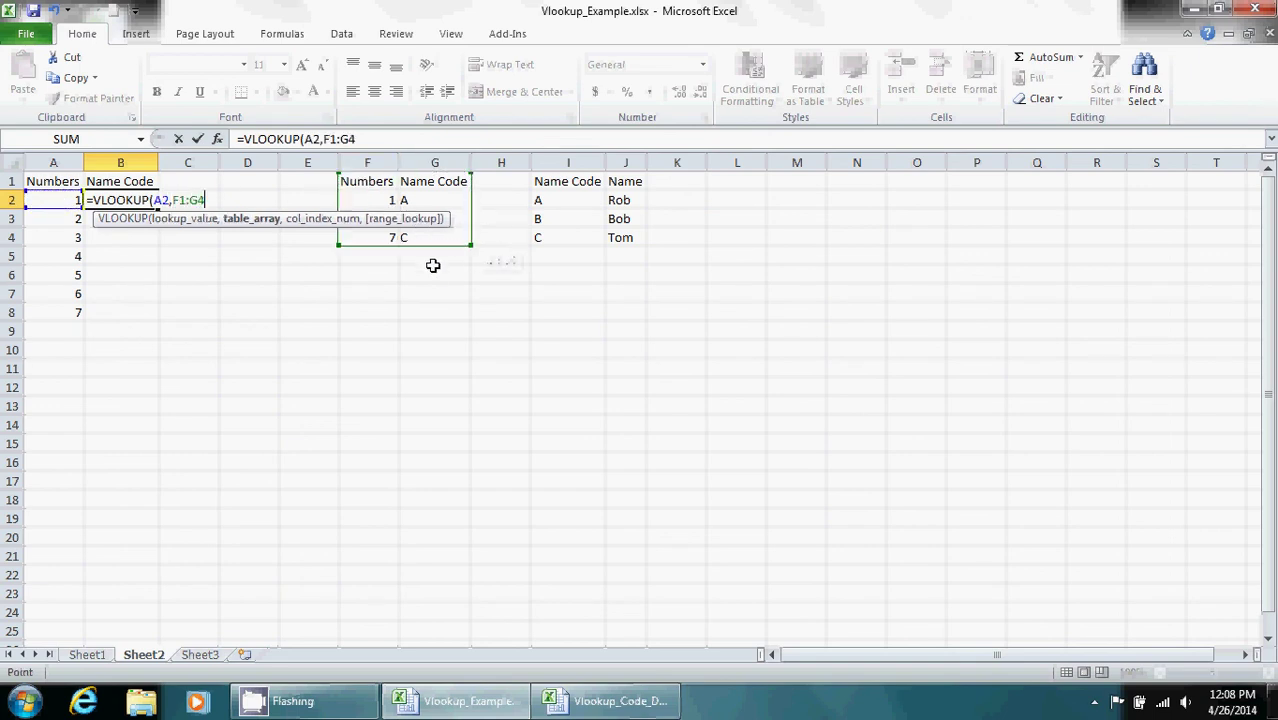
text(,)
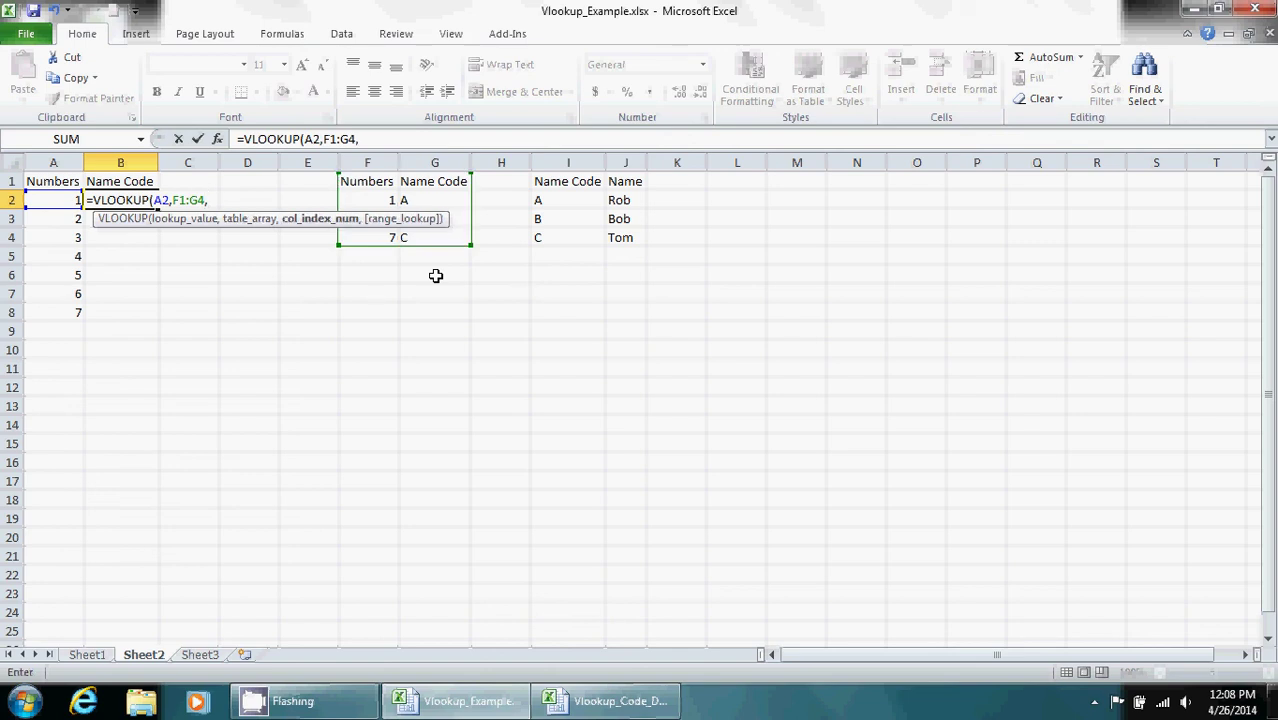
text(2,)
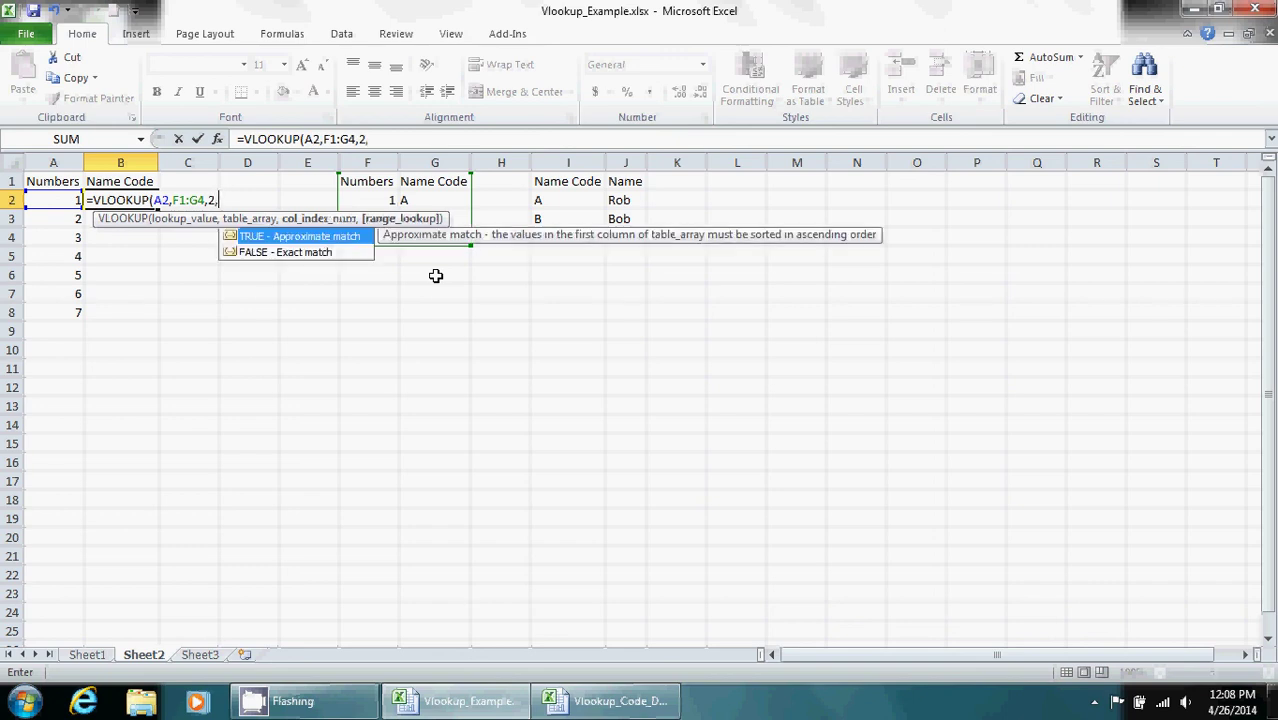
double_click(287, 251)
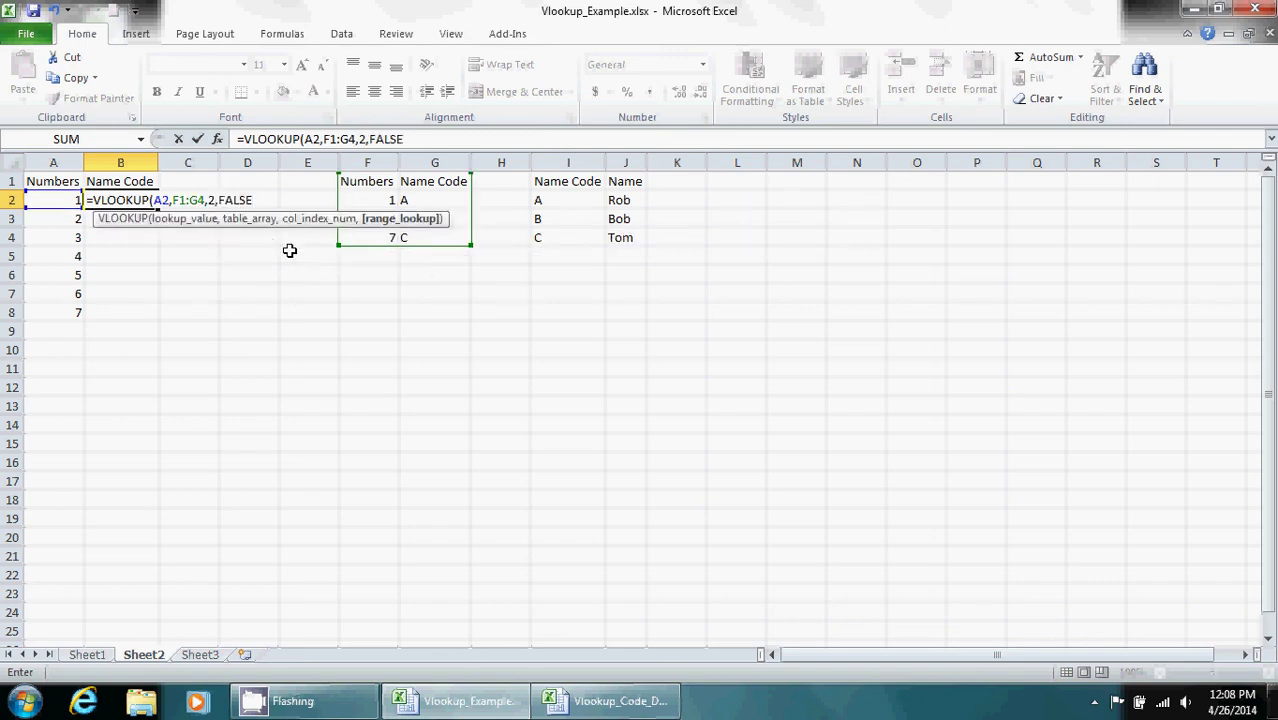
text())
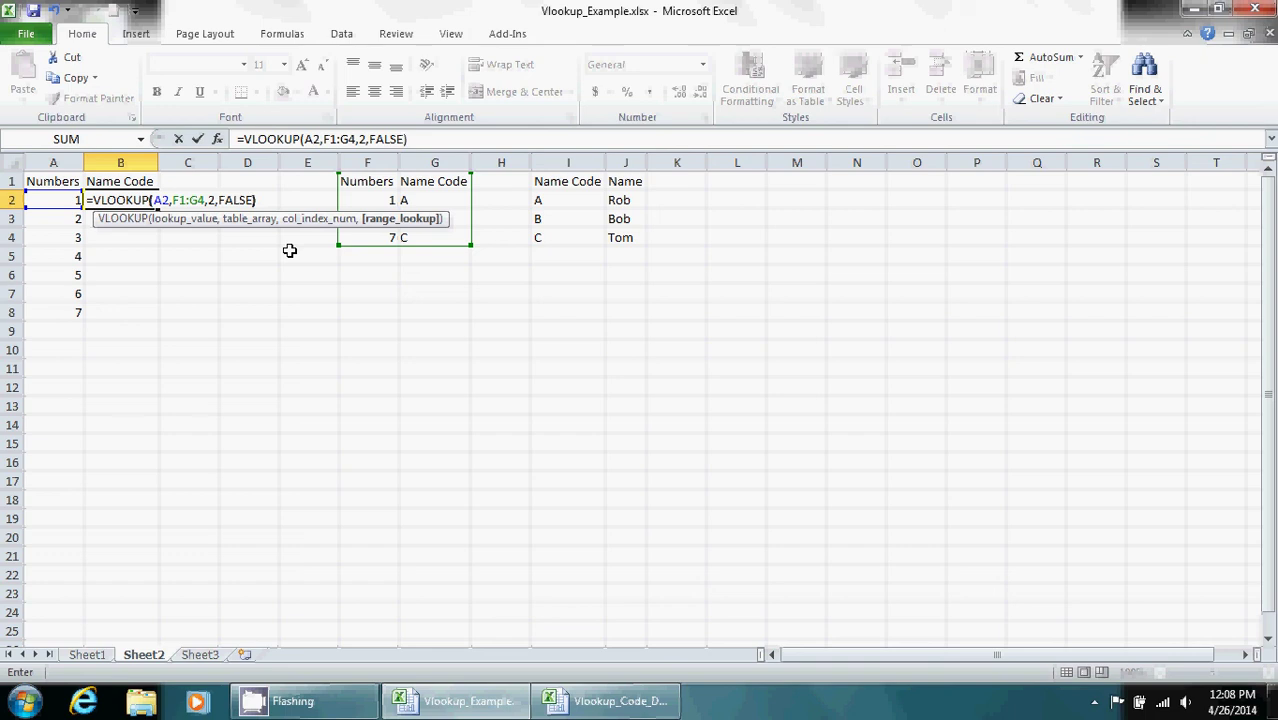
- Make the lookup range absolute as $F$1:$G$4 and commit the formula
click(325, 139)
text($F)
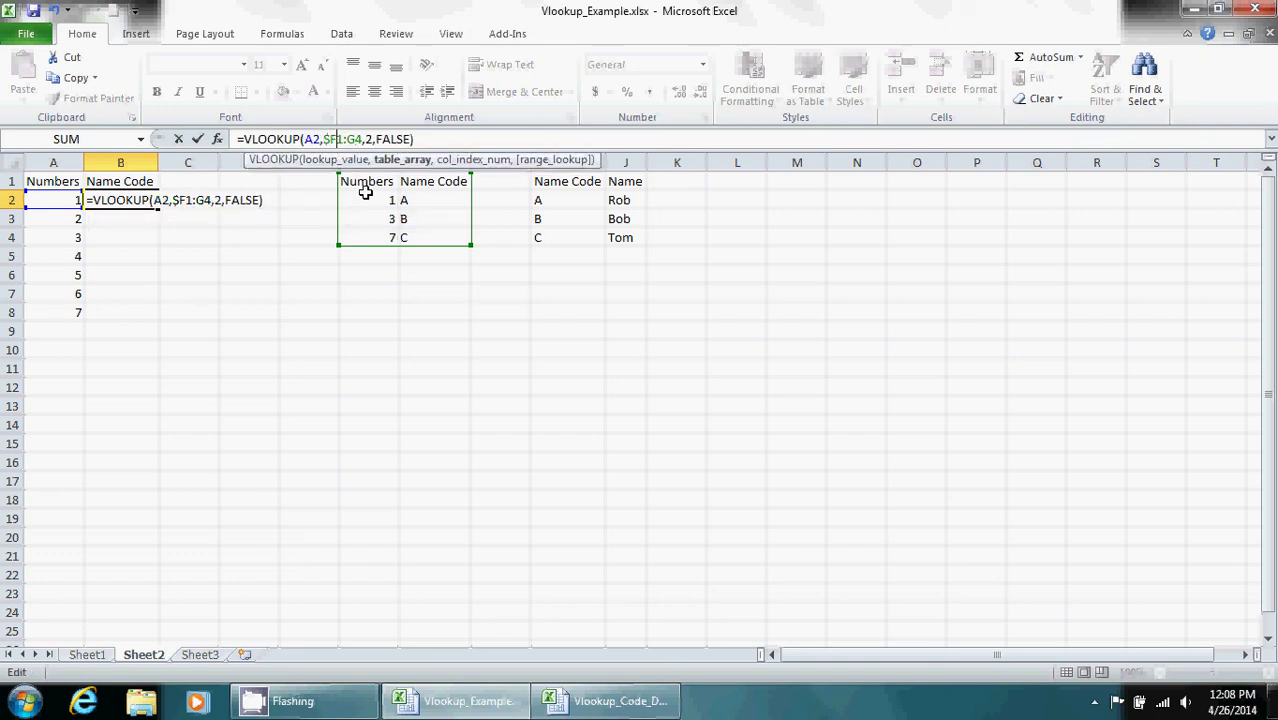
text($)
key(Right)
key(Right)
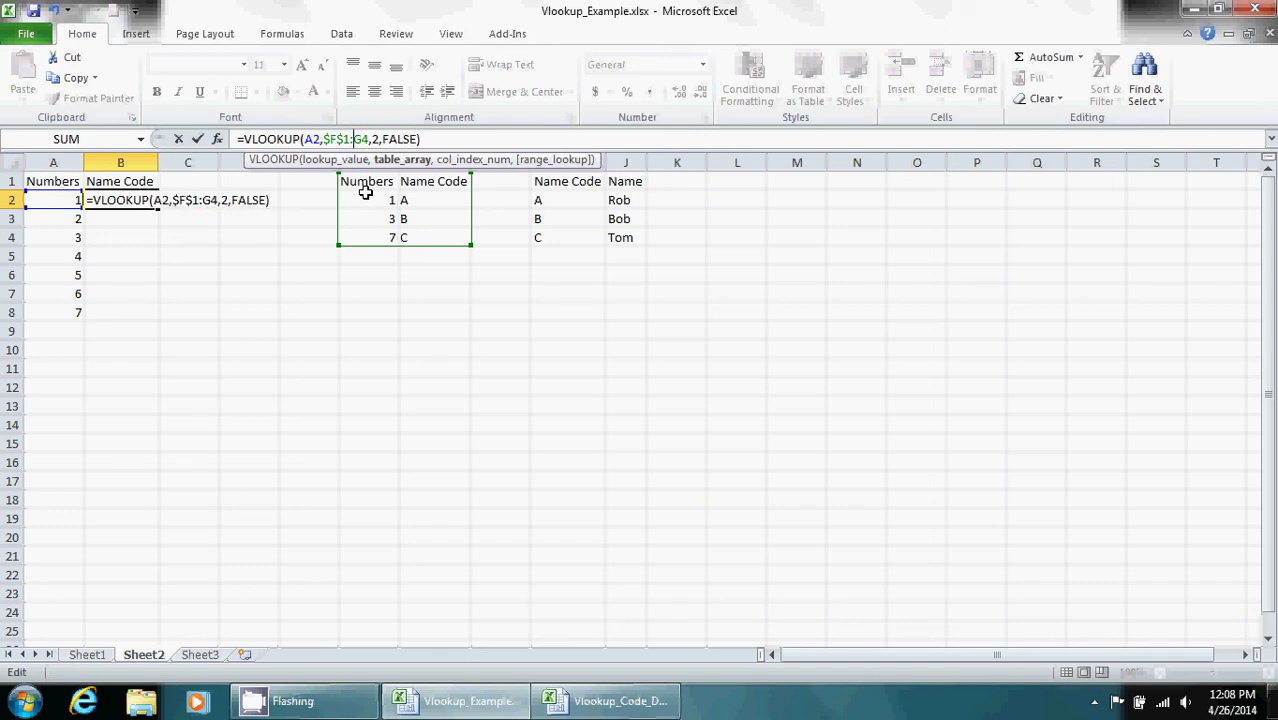
text($)
key(Right)
text($)
key(Return)
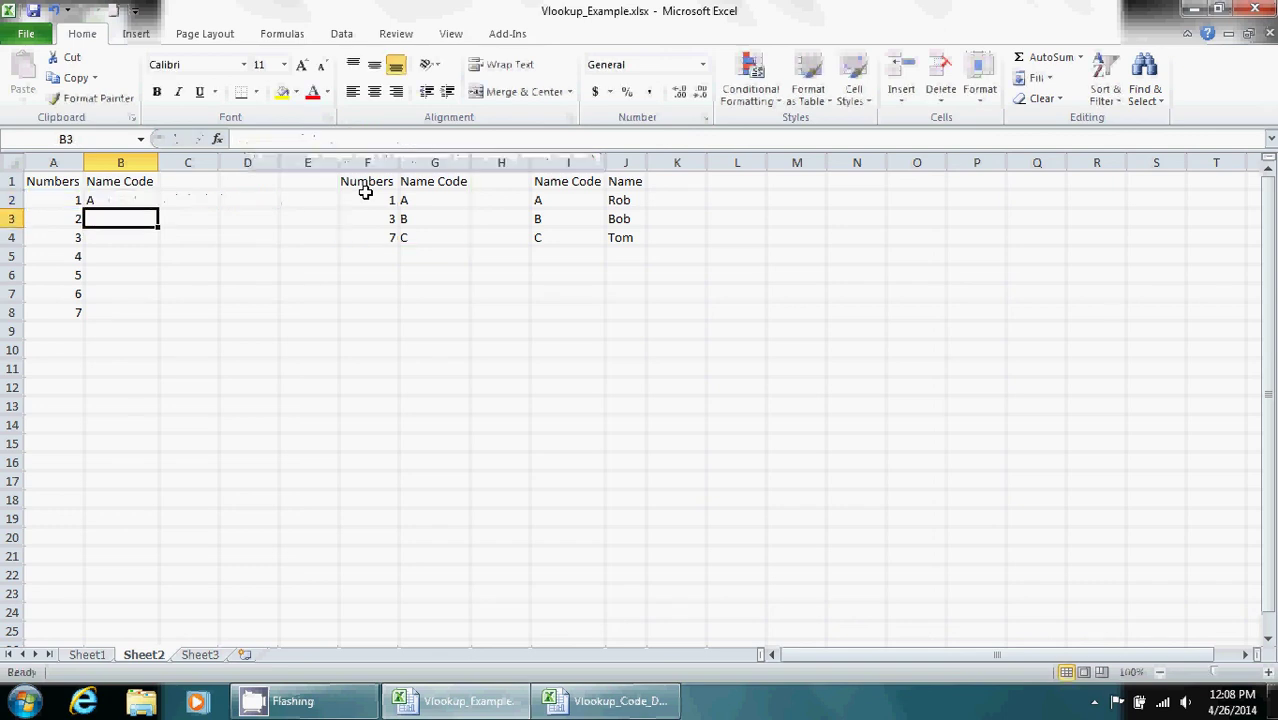
- Fill B2's lookup down to B8, giving A, #N/A, B, #N/A, #N/A, #N/A, C, then select FALSE in B2's formula
click(126, 196)
double_click(158, 209)
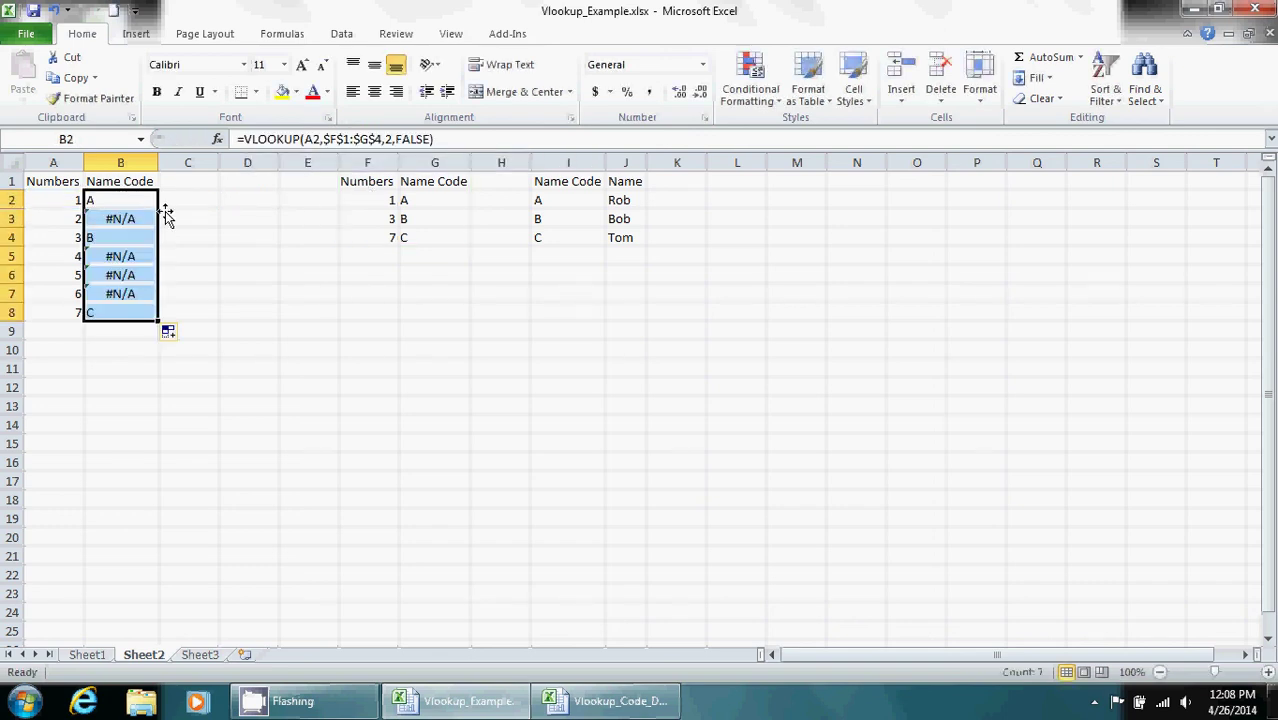
click(222, 255)
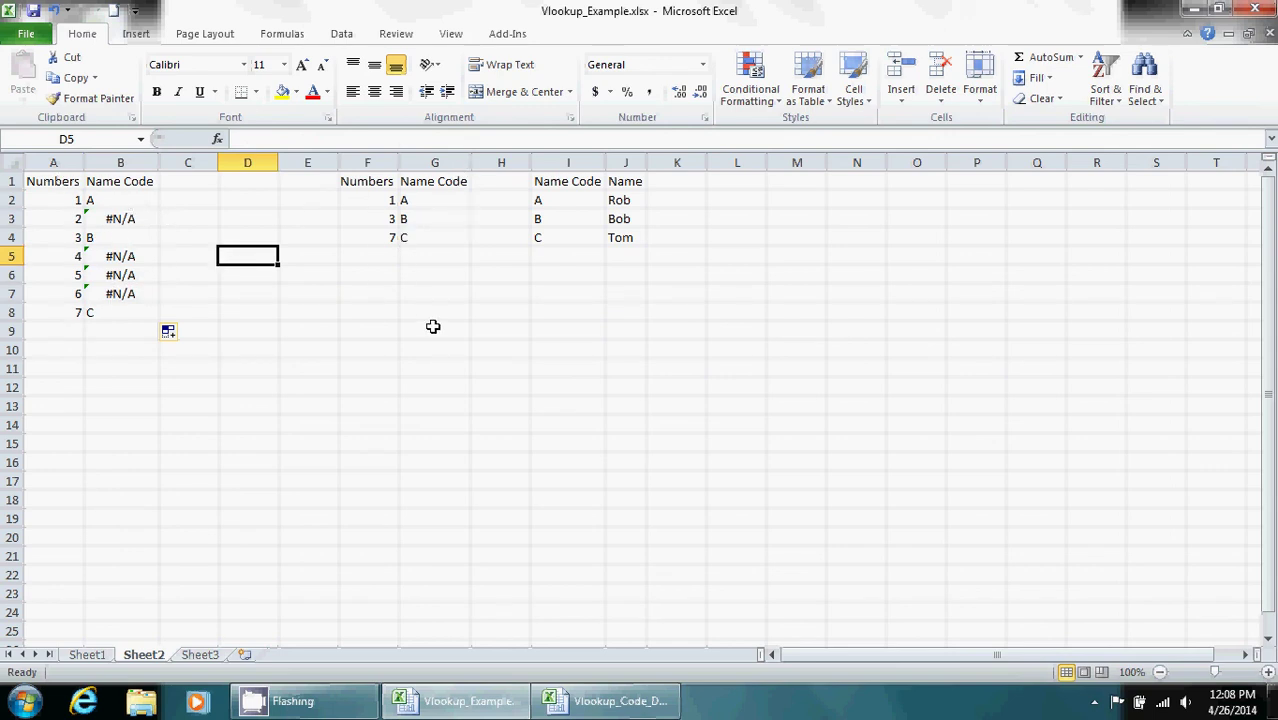
click(128, 200)
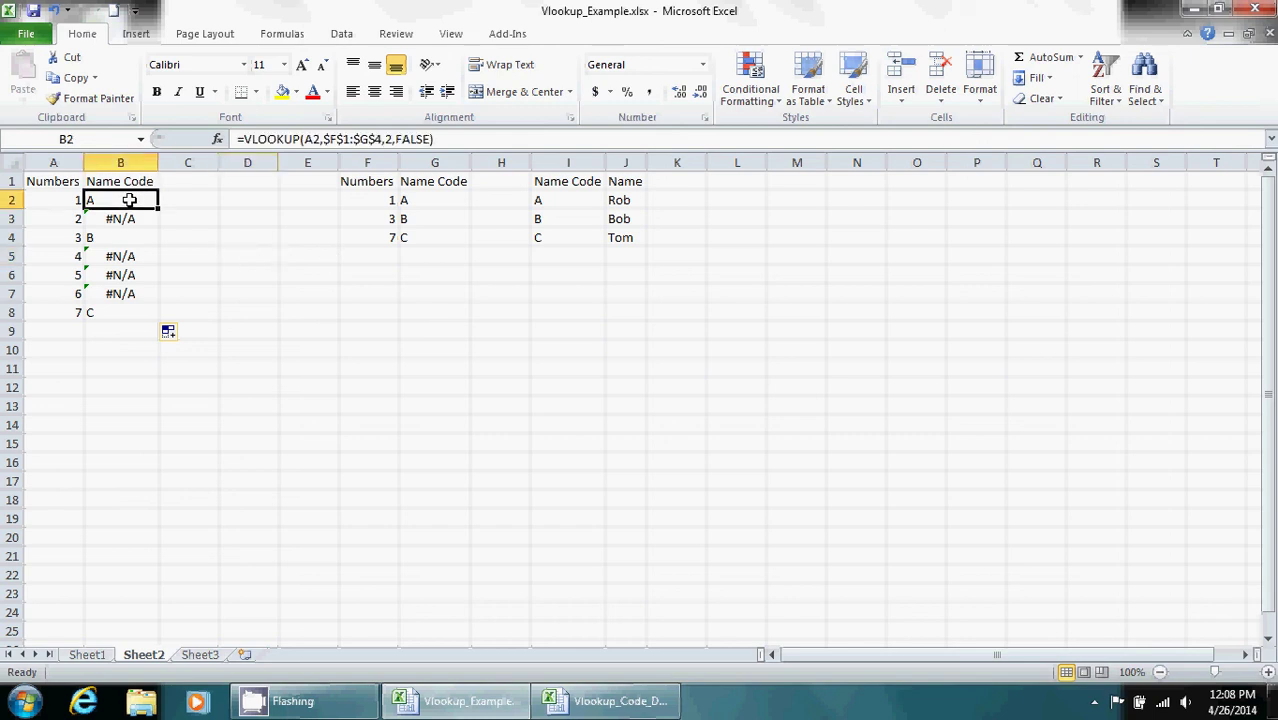
drag(397, 140, 432, 140)
- Replace FALSE with TRUE in B2 and fill down to B8, returning A, A, B, B, B, B, C
text(tr)
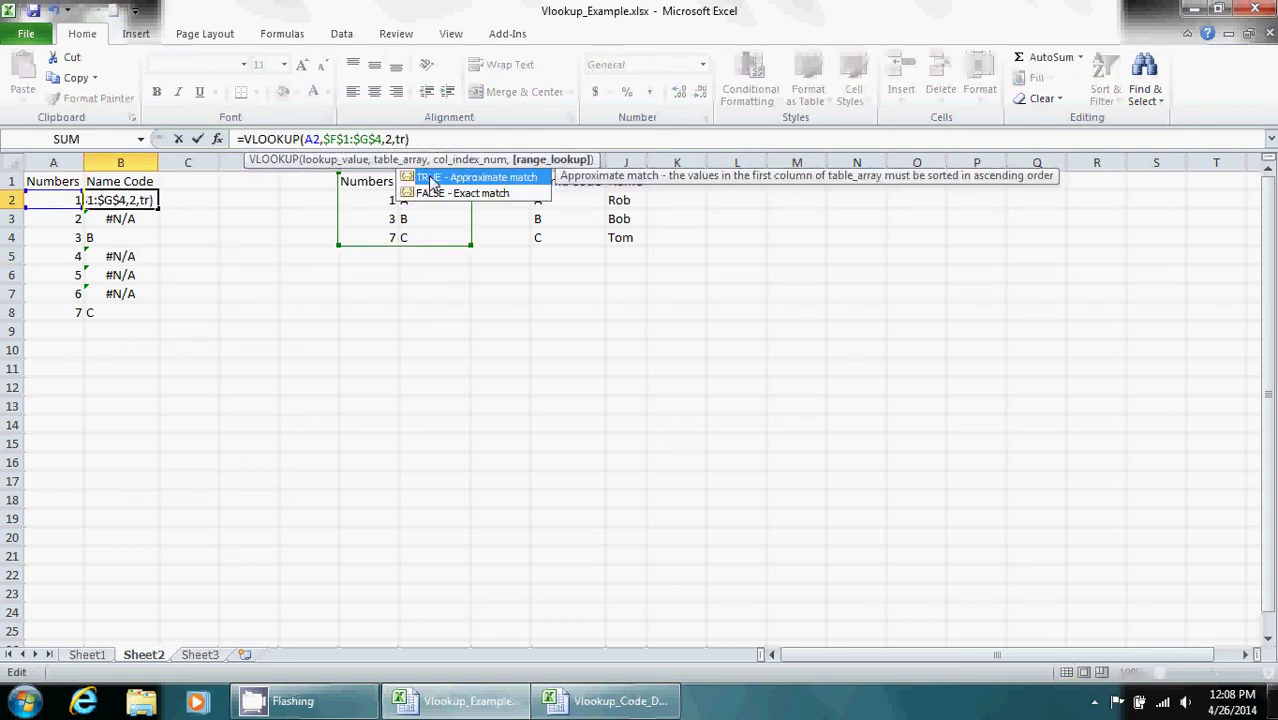
double_click(432, 178)
key(Return)
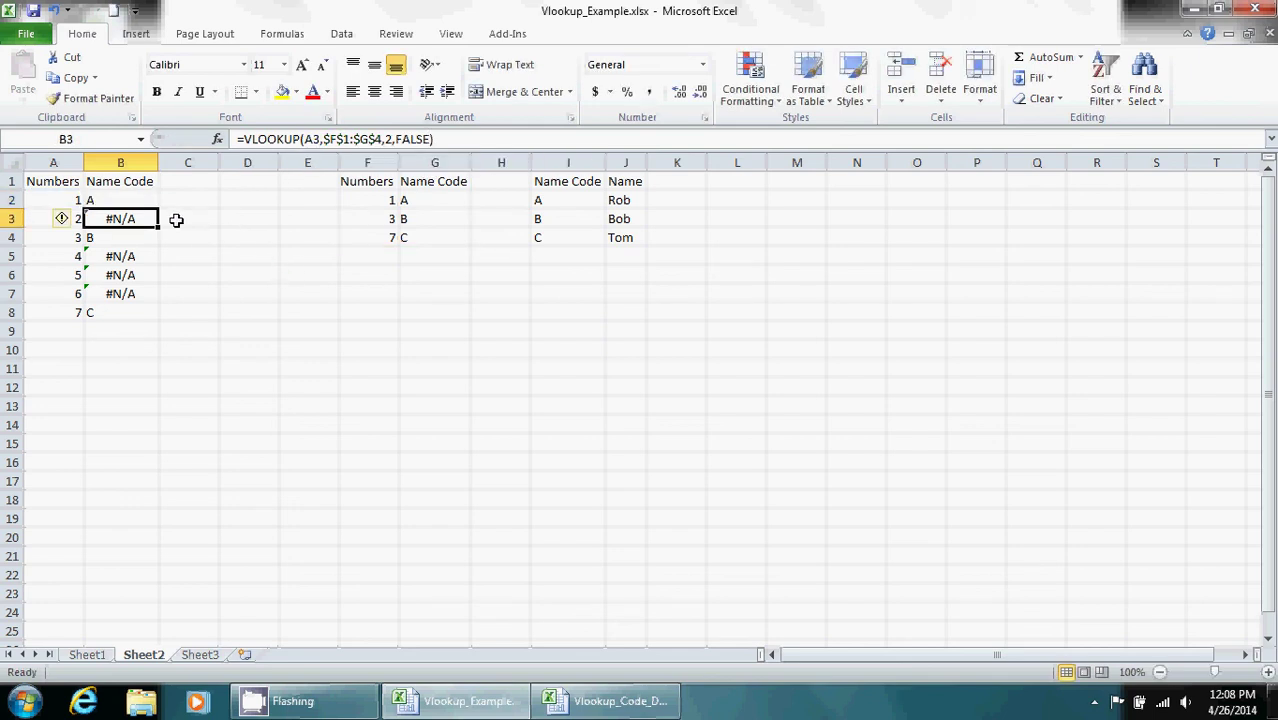
click(140, 205)
double_click(157, 209)
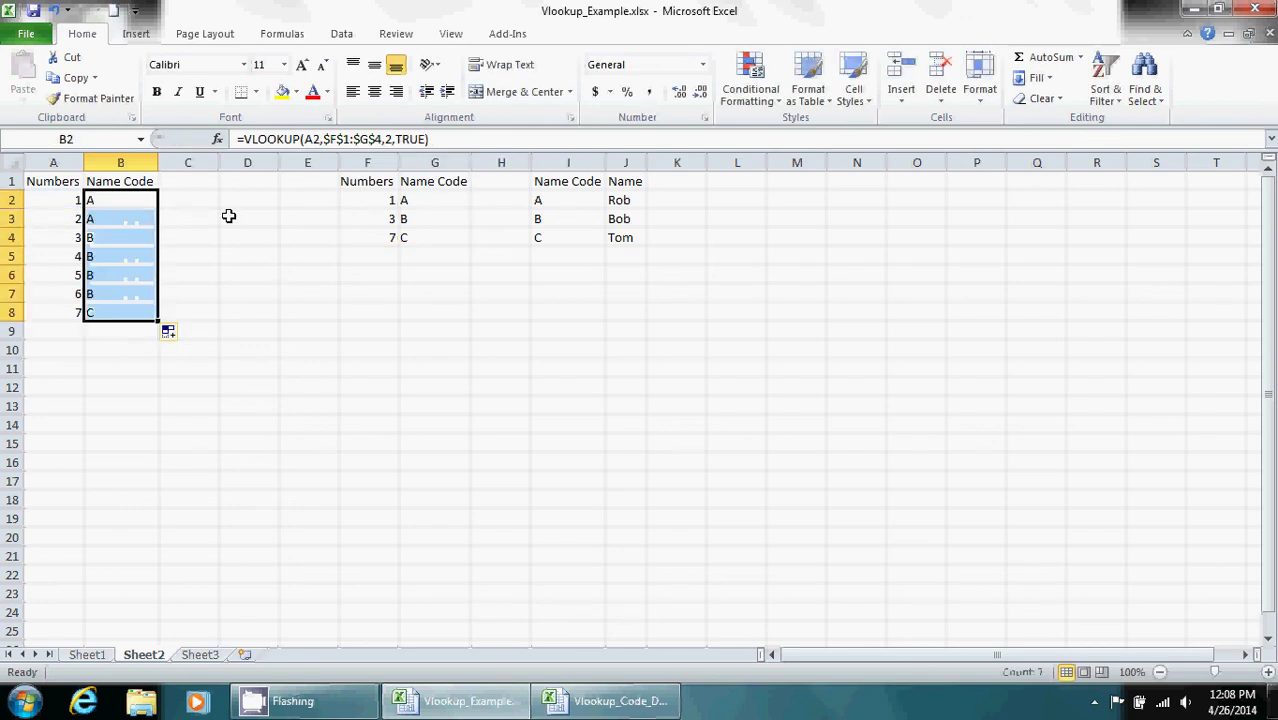
click(250, 220)
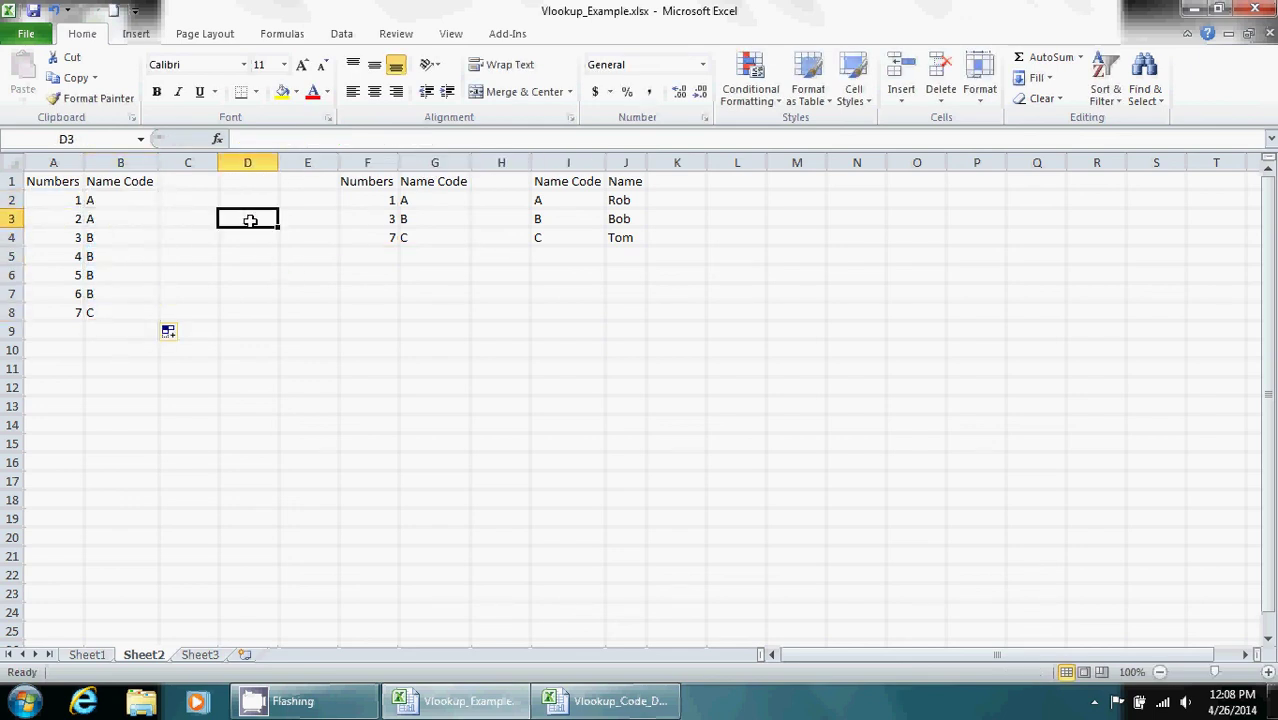